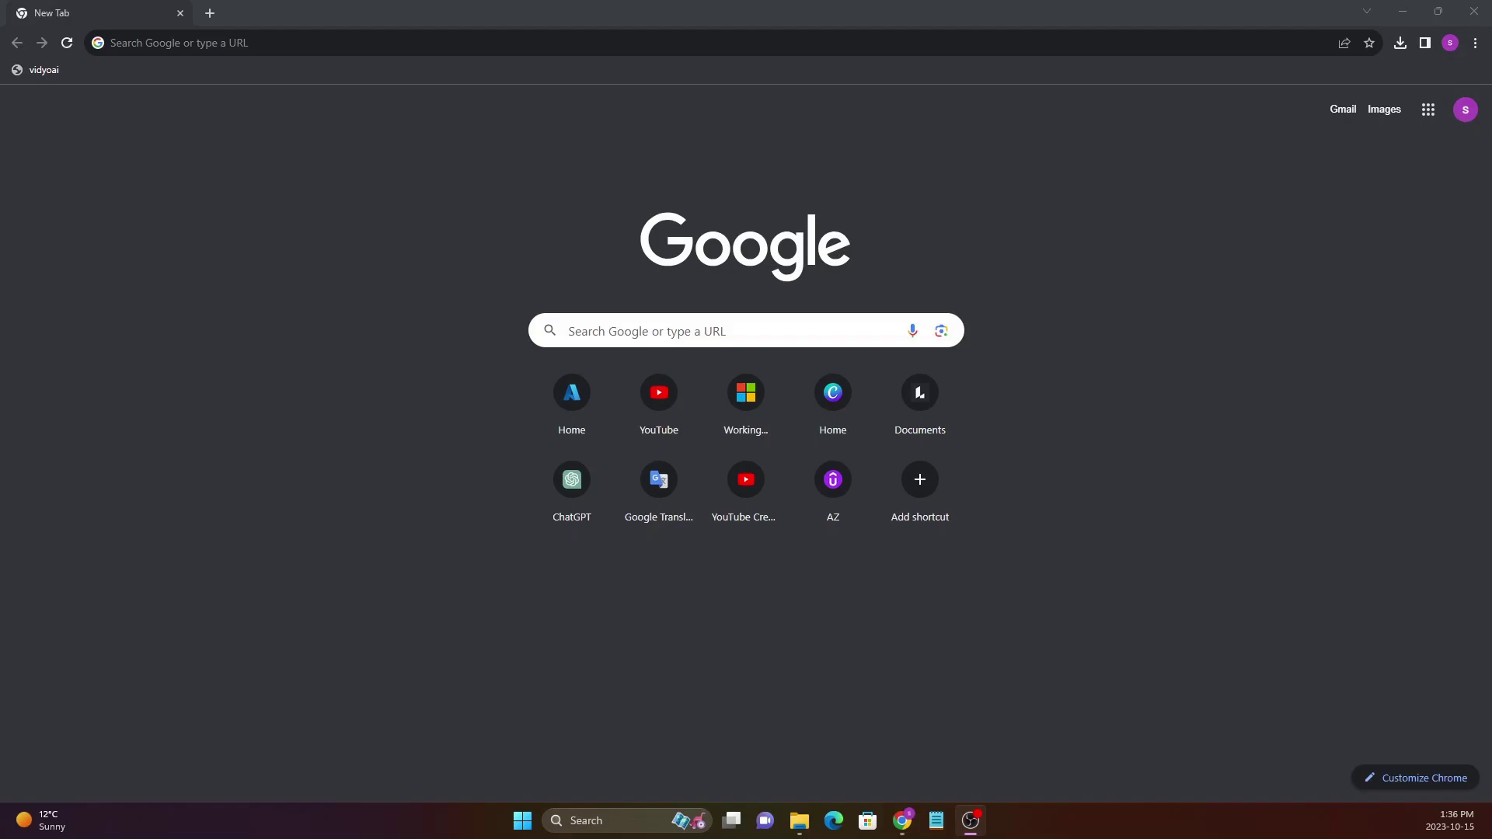
- Search Google in Chrome for 'download vmware player'
left_click(500, 200)
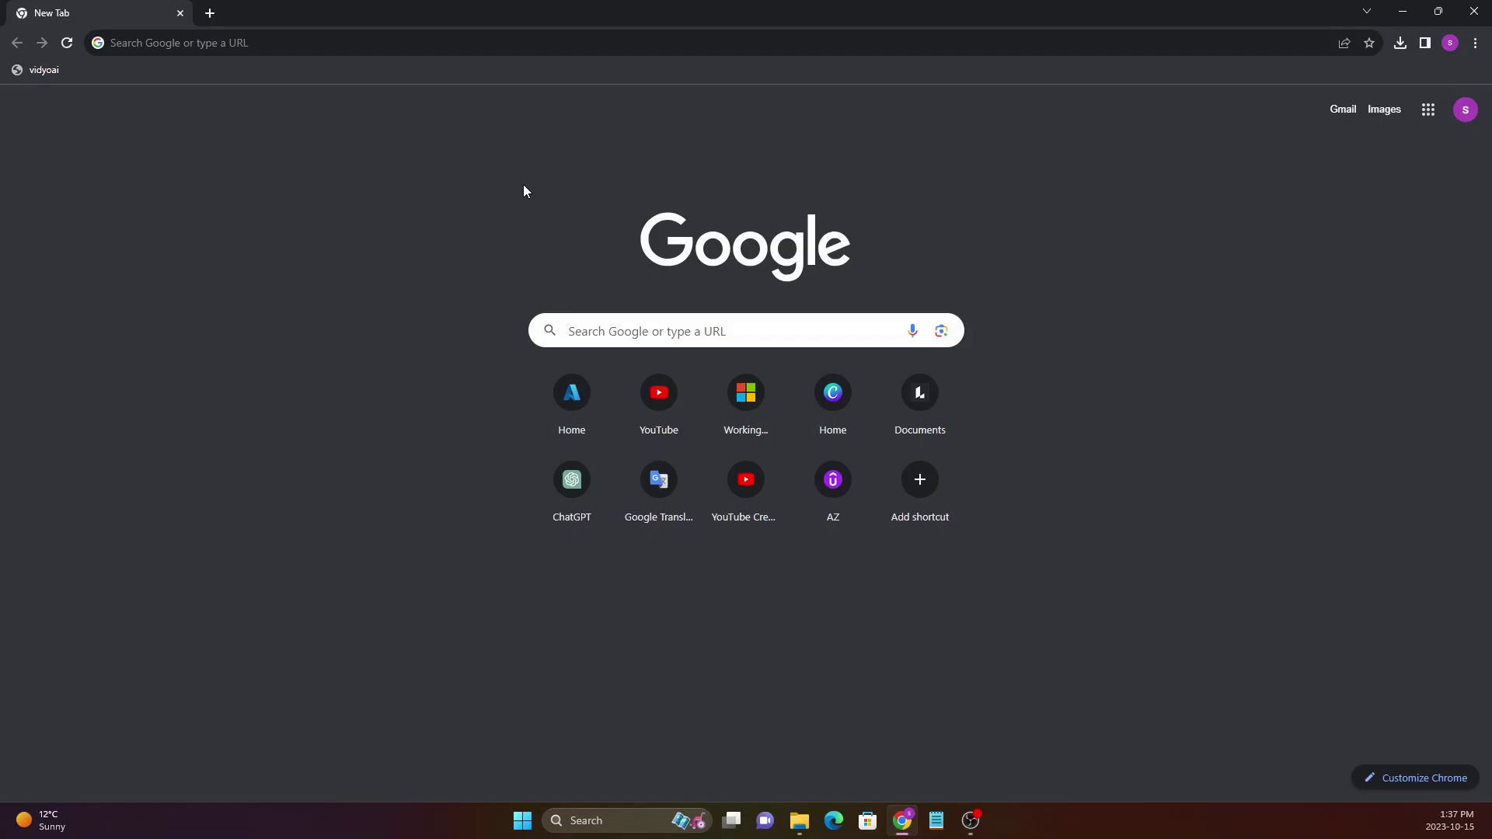
left_click(389, 42)
type("donw")
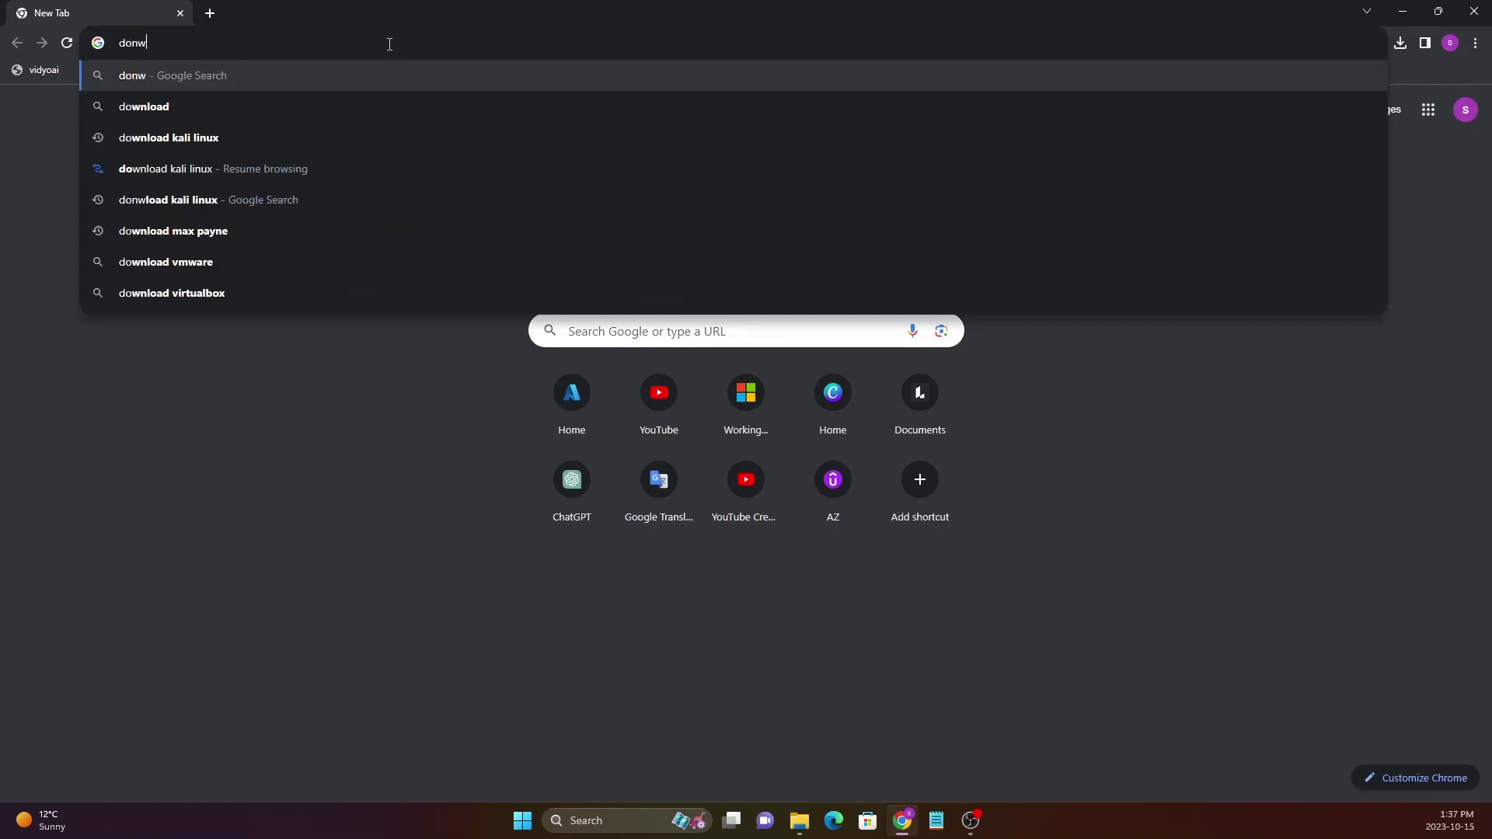
key("BackSpace")
key("BackSpace")
type("wnl")
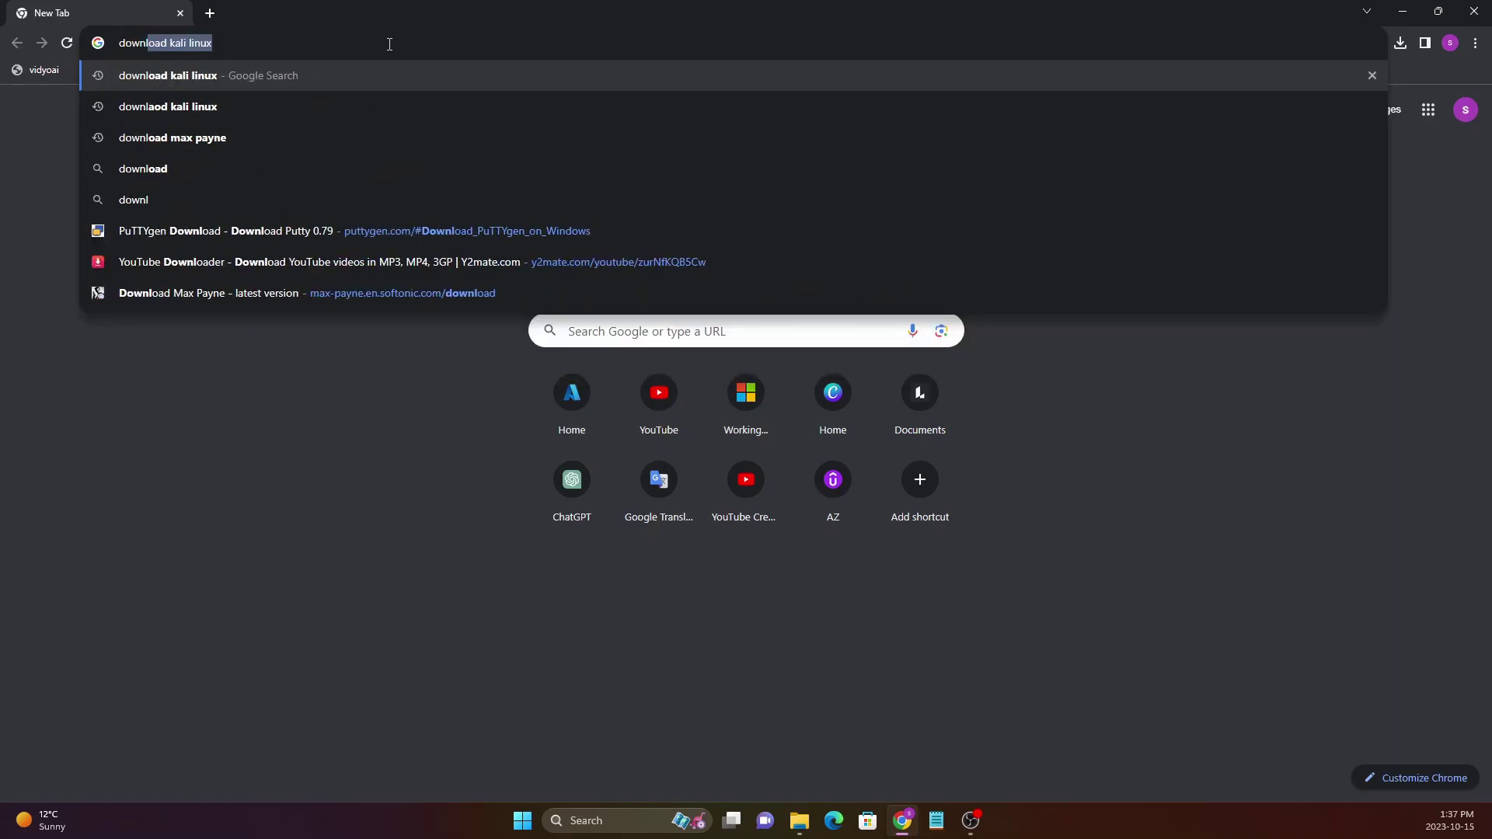
type("oad vm")
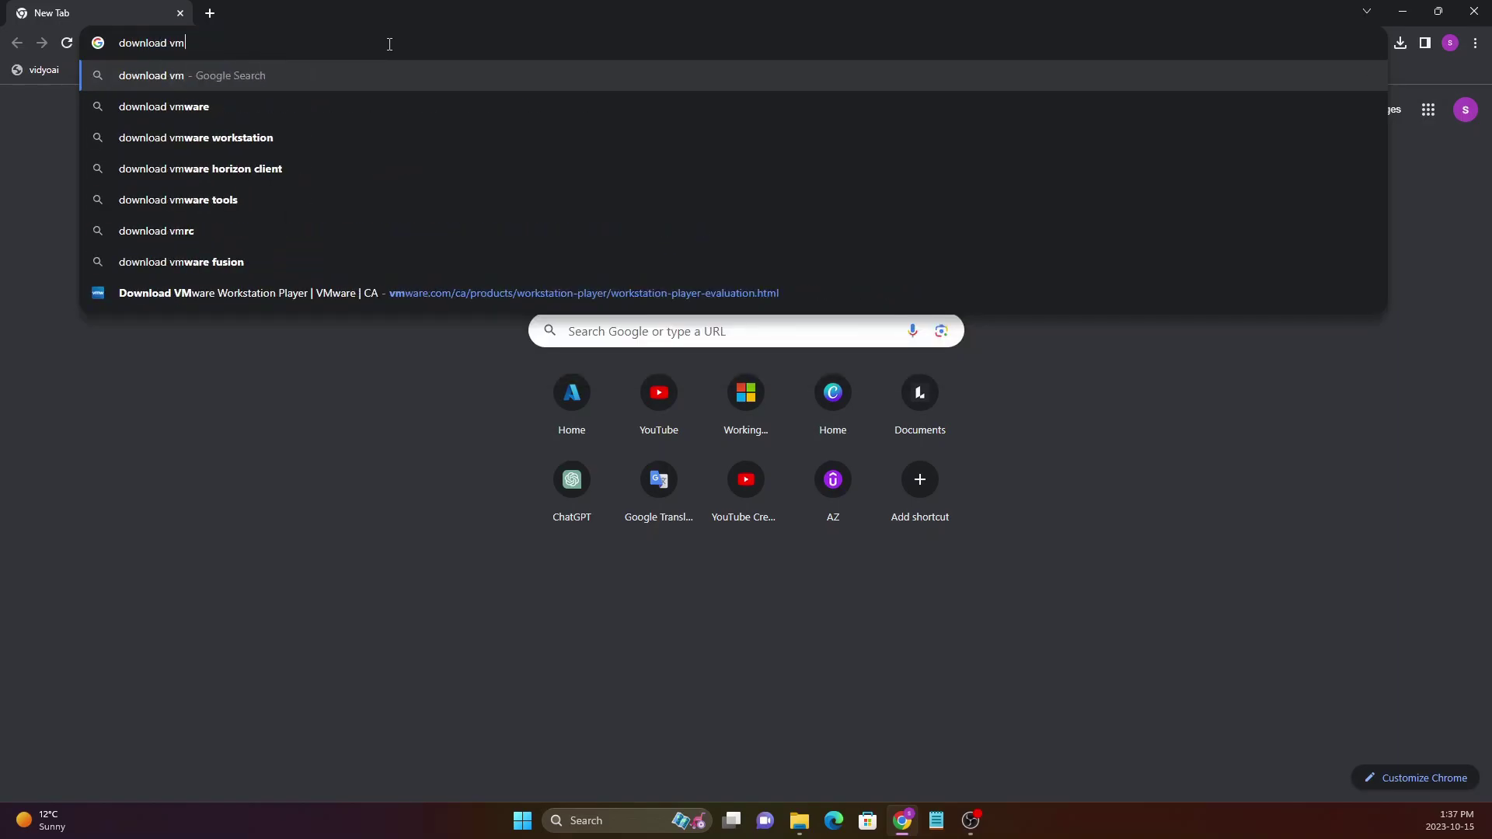
type("ware p")
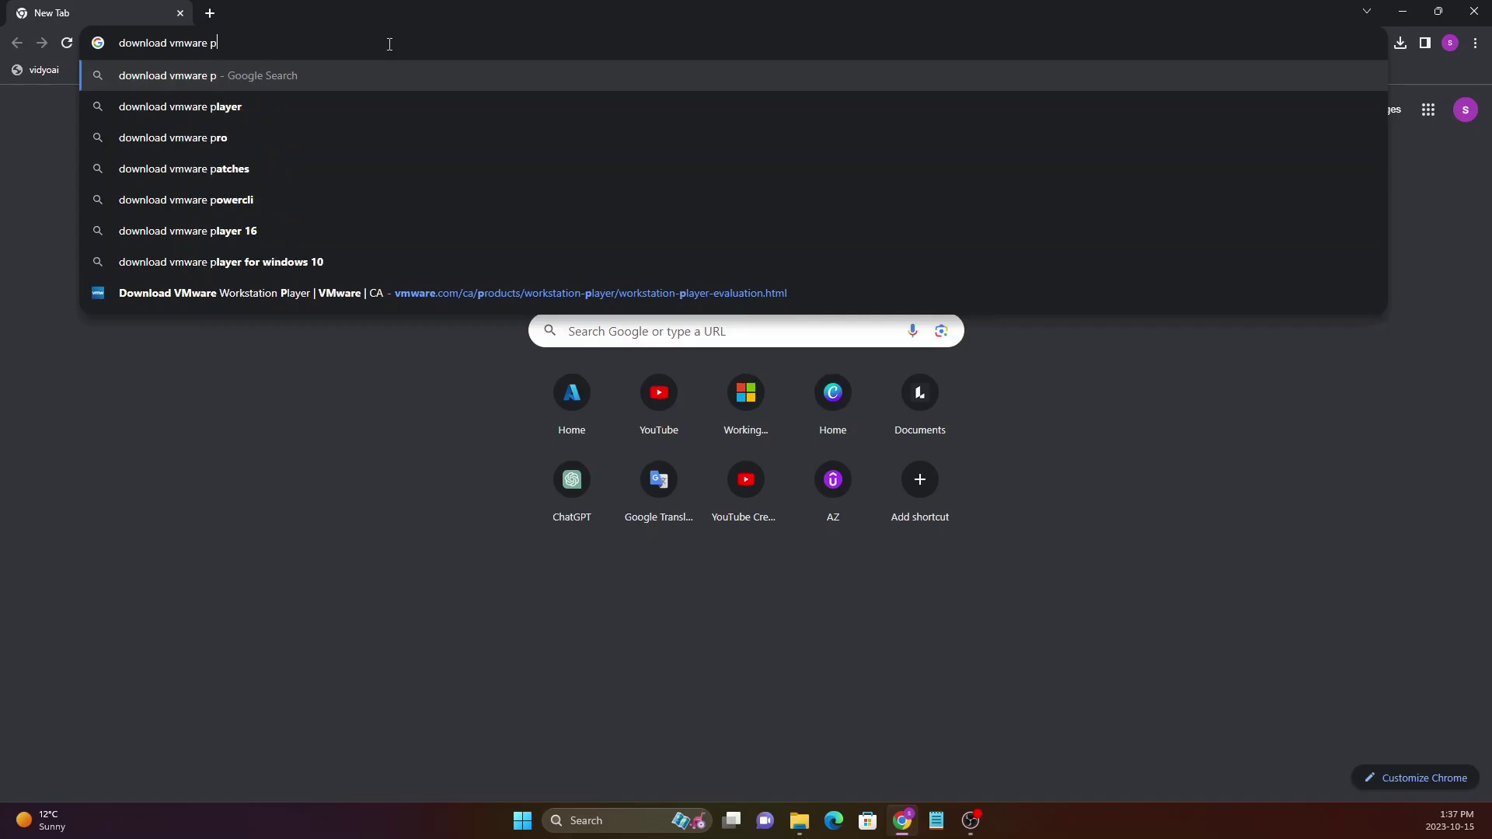
type("layer")
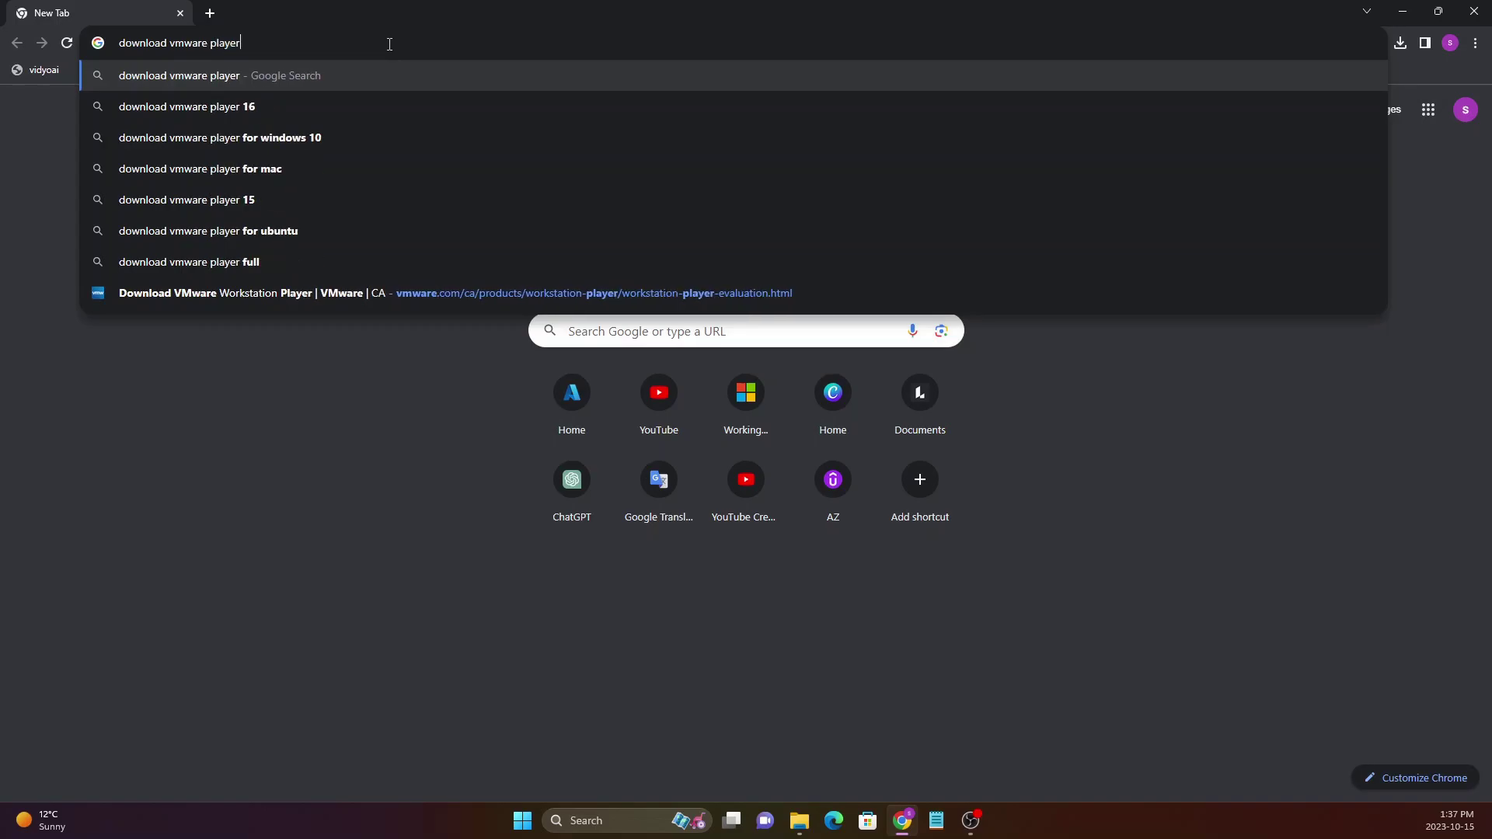
key("Return")
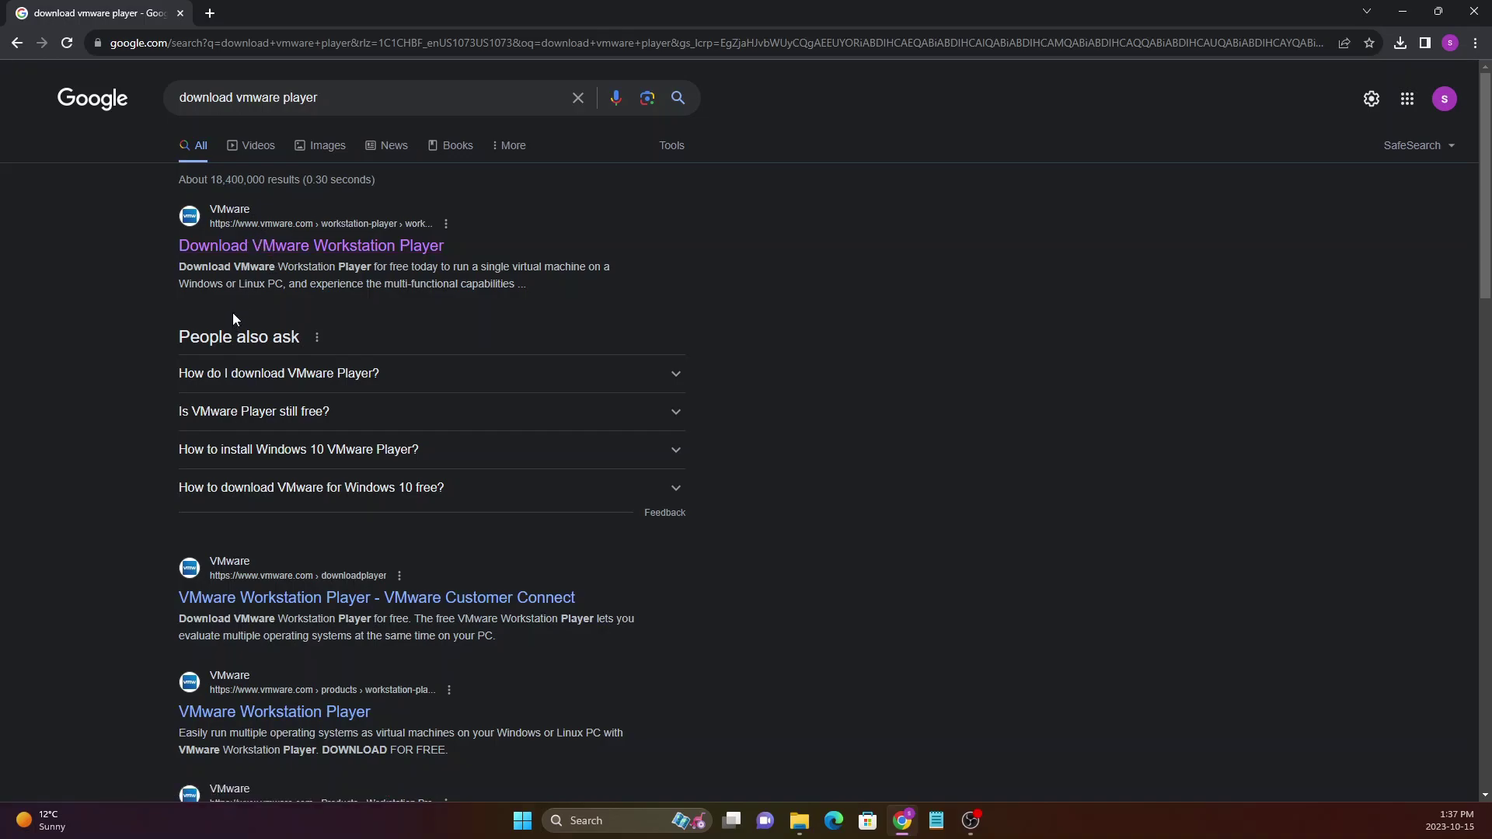
- Open VMware's Workstation Player download page and scroll to the Windows and Linux download cards
left_click(265, 245)
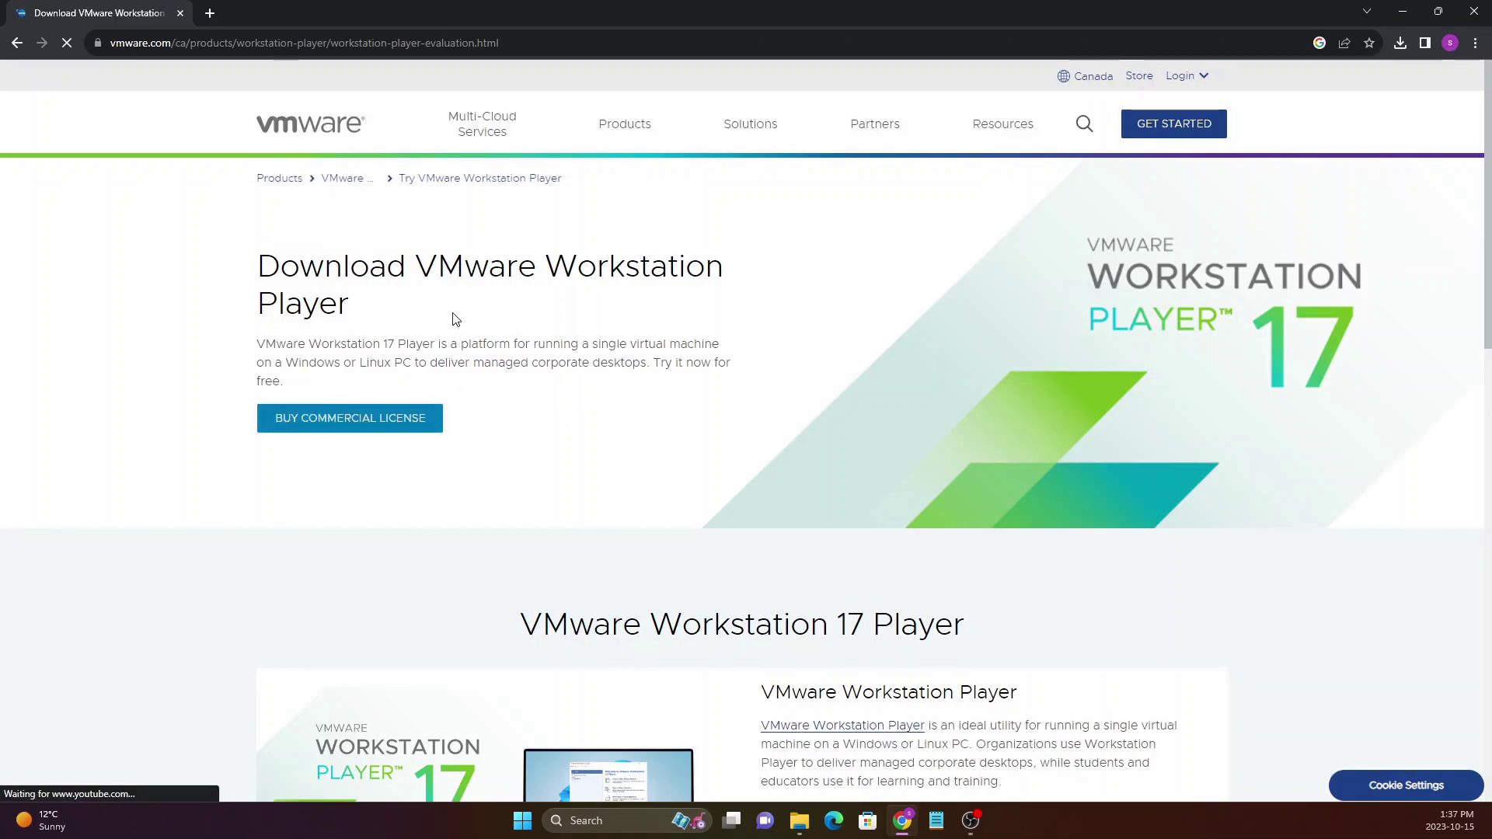
scroll(584, 469, "down", 2)
left_click_drag(519, 465, 958, 479)
left_click(961, 474)
scroll(933, 458, "down", 4)
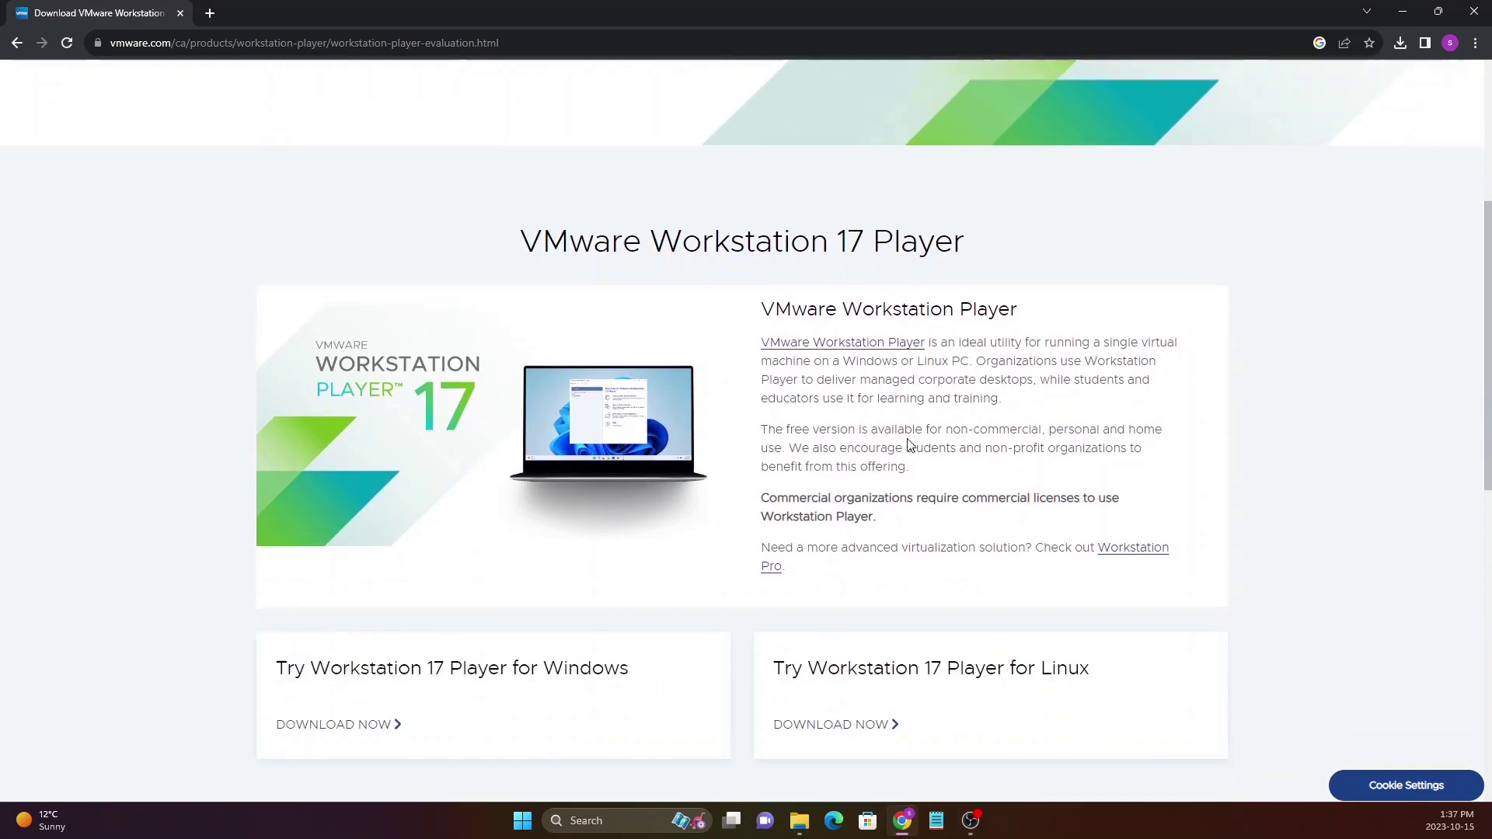
scroll(311, 449, "up", 1)
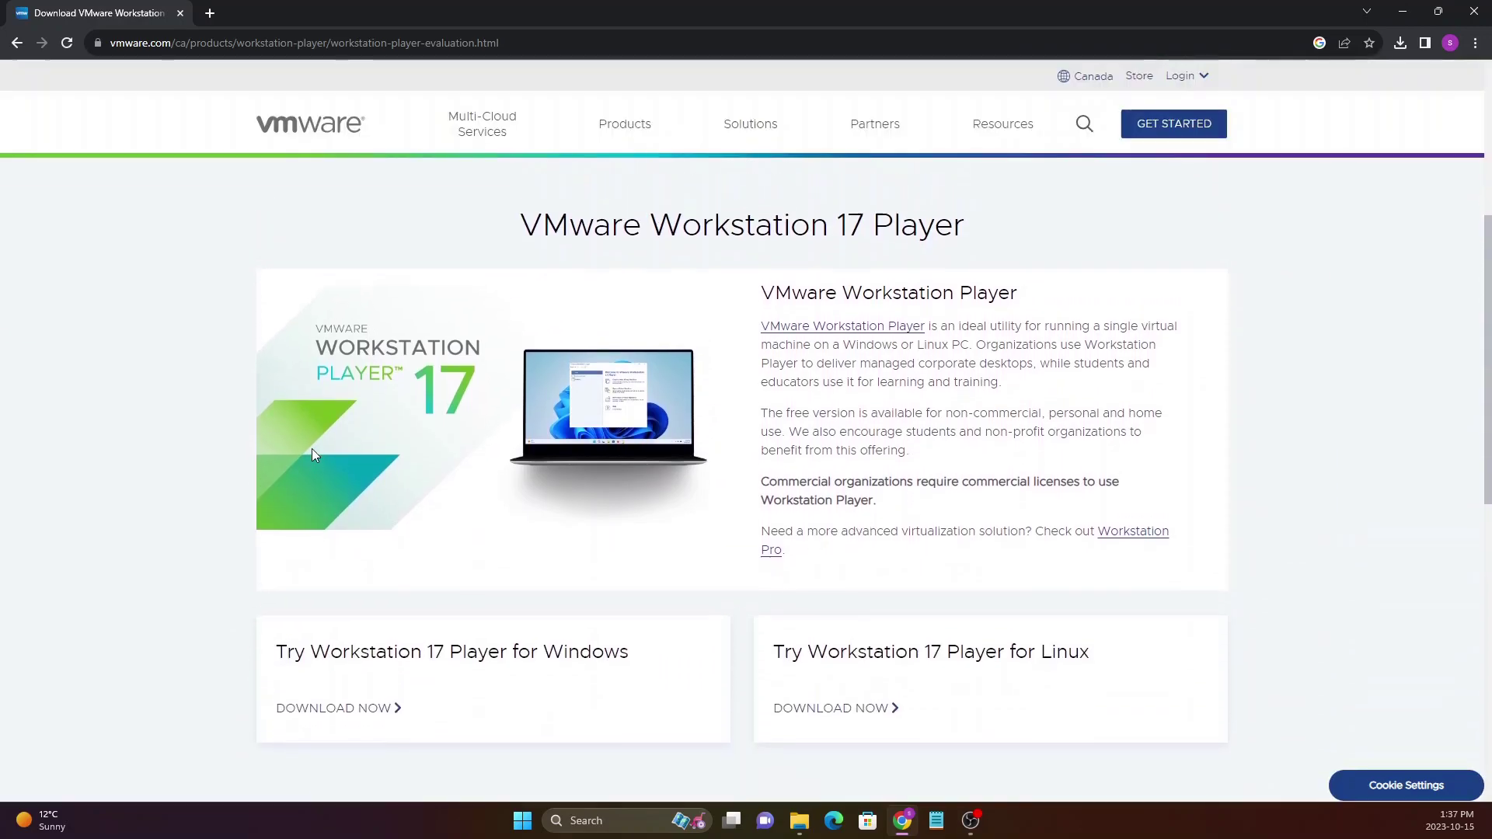
scroll(219, 430, "down", 4)
left_click_drag(276, 351, 633, 365)
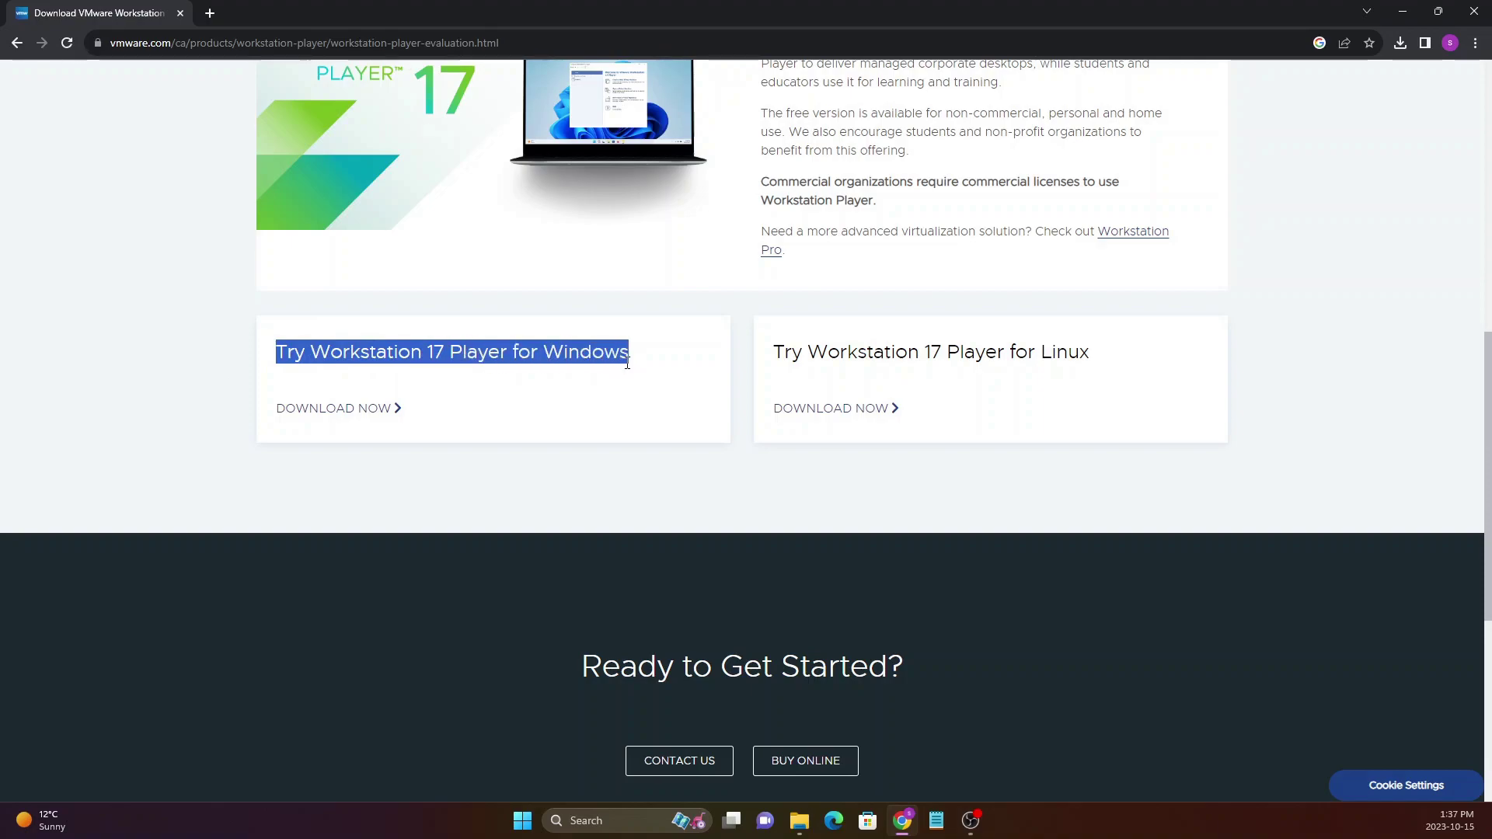
left_click_drag(1047, 352, 1155, 354)
left_click(931, 373)
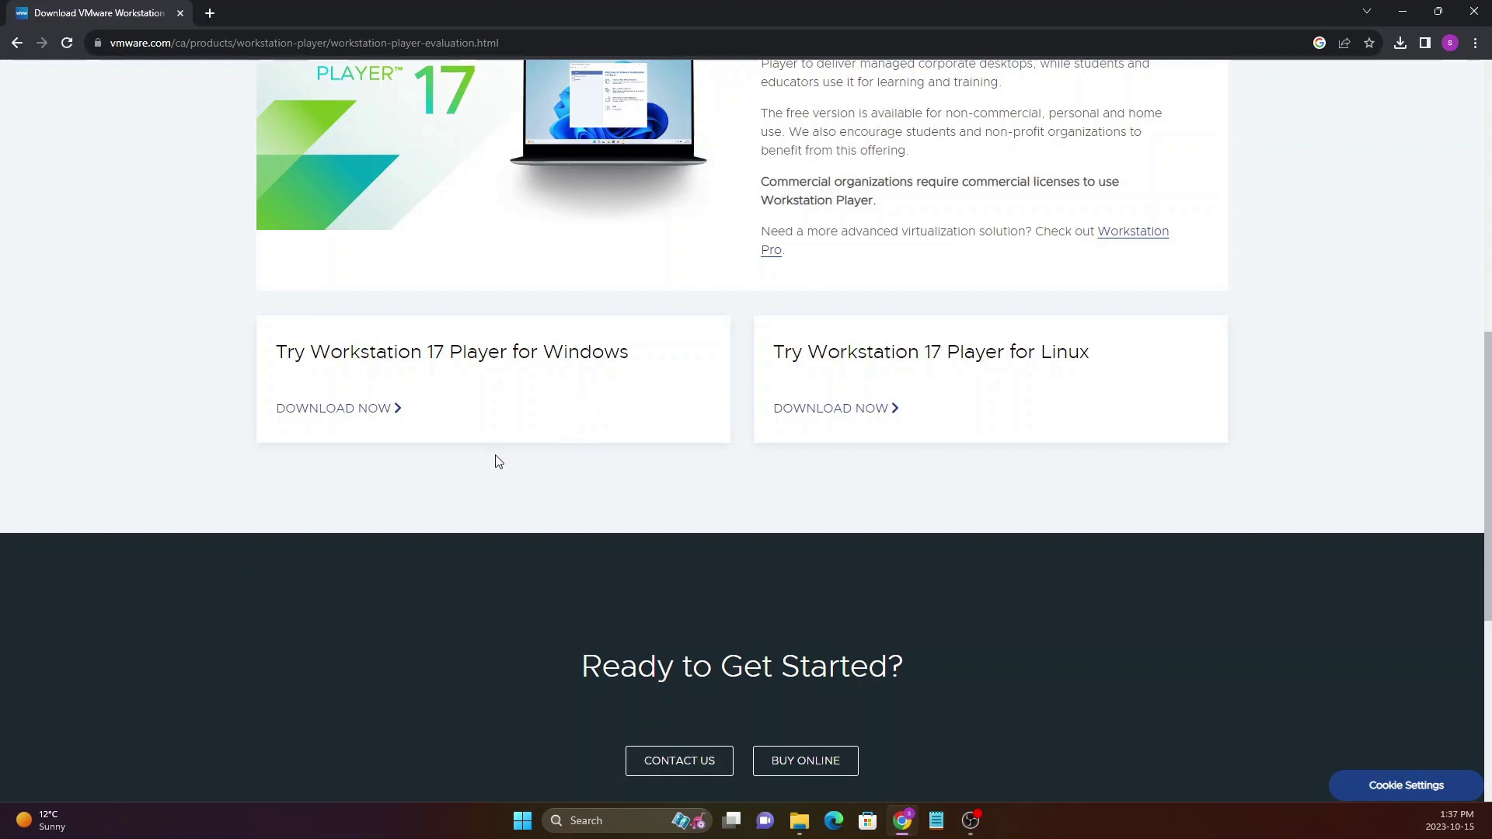
- Download the Workstation 17 Player for Windows installer (577 MB) and confirm it finished
left_click(314, 413)
left_click(1399, 44)
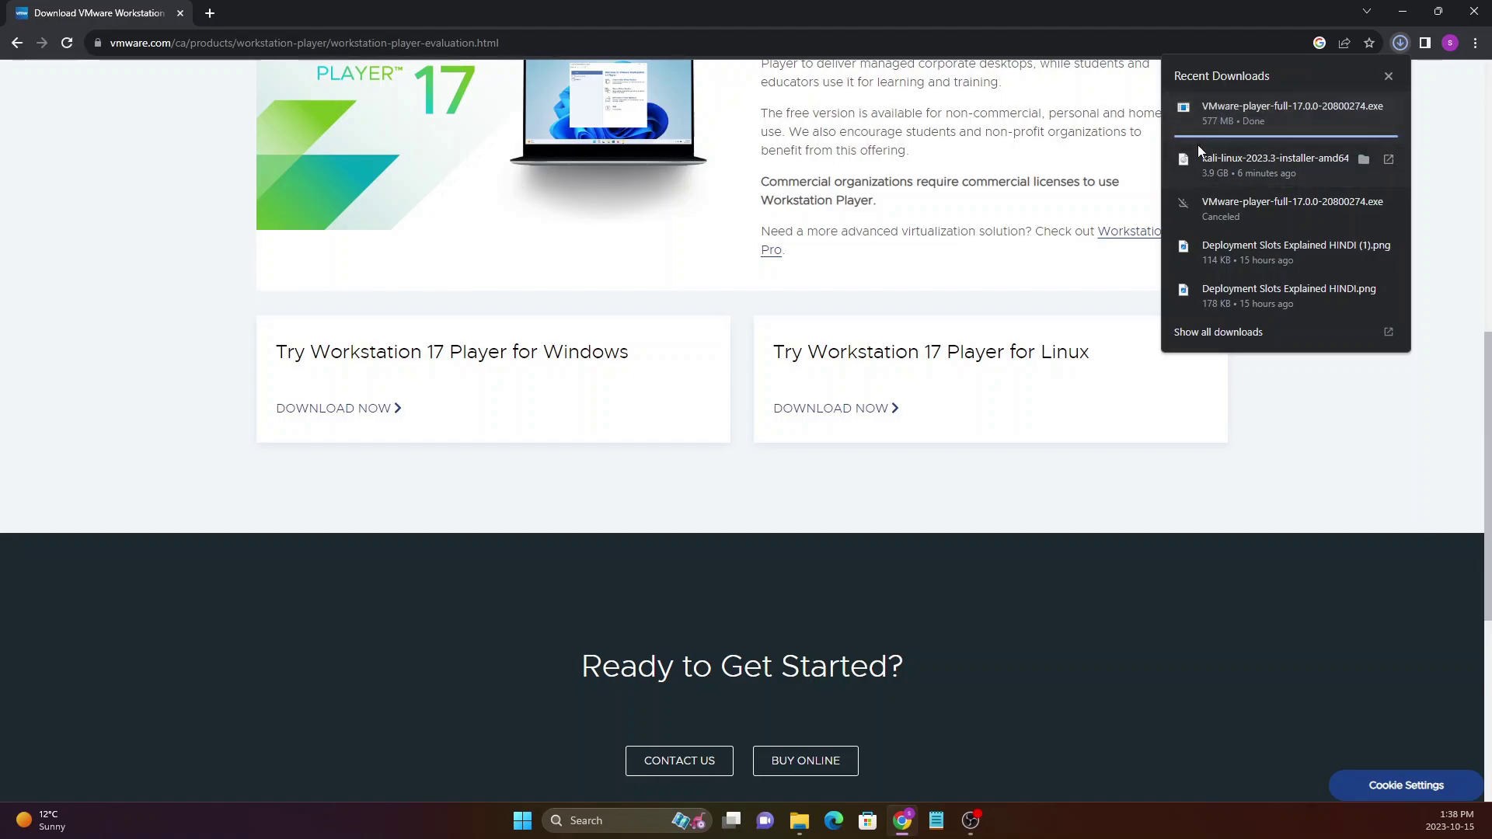
left_click(542, 575)
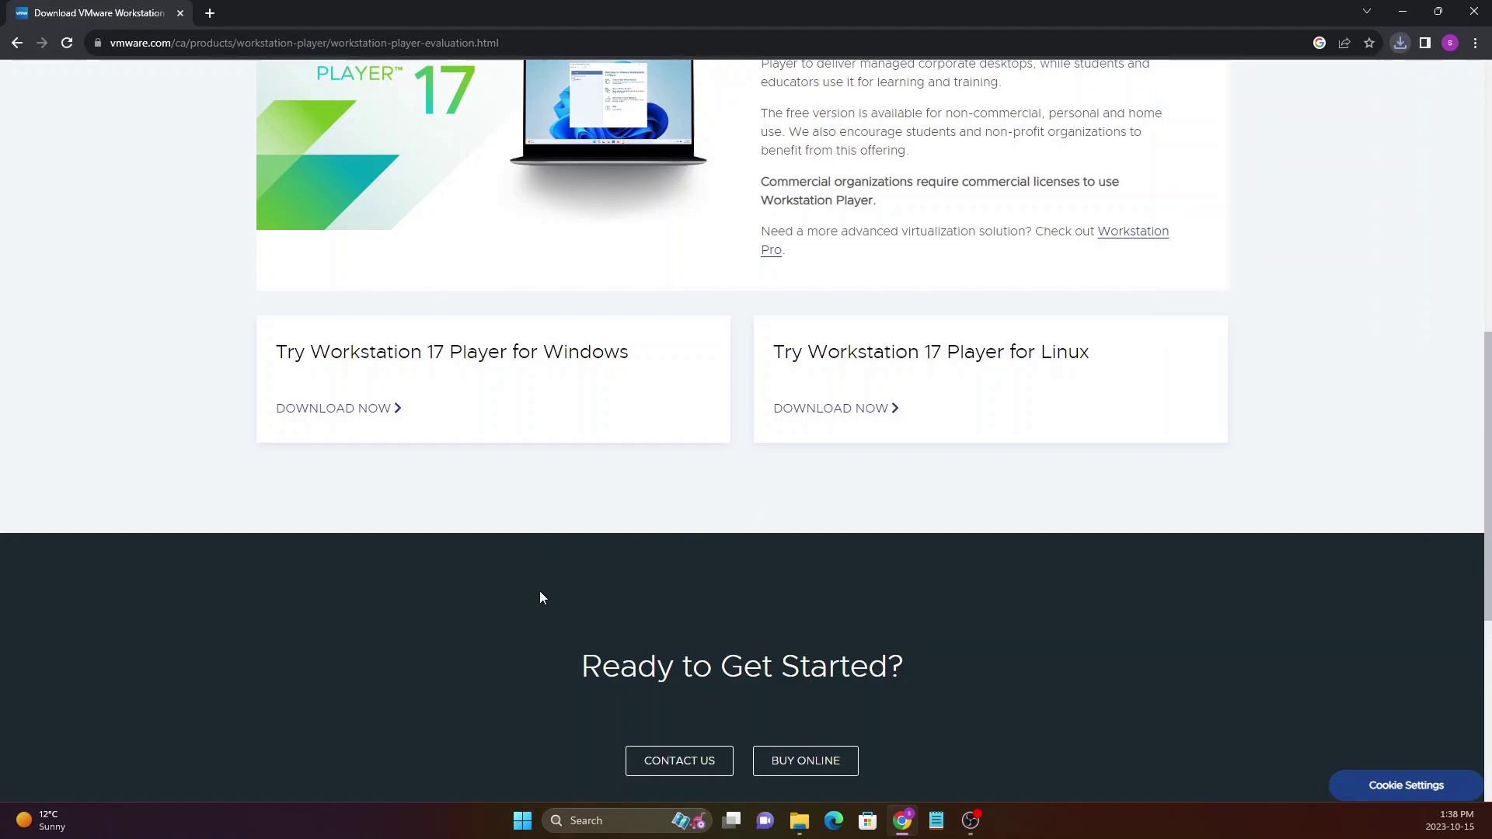
left_click(799, 821)
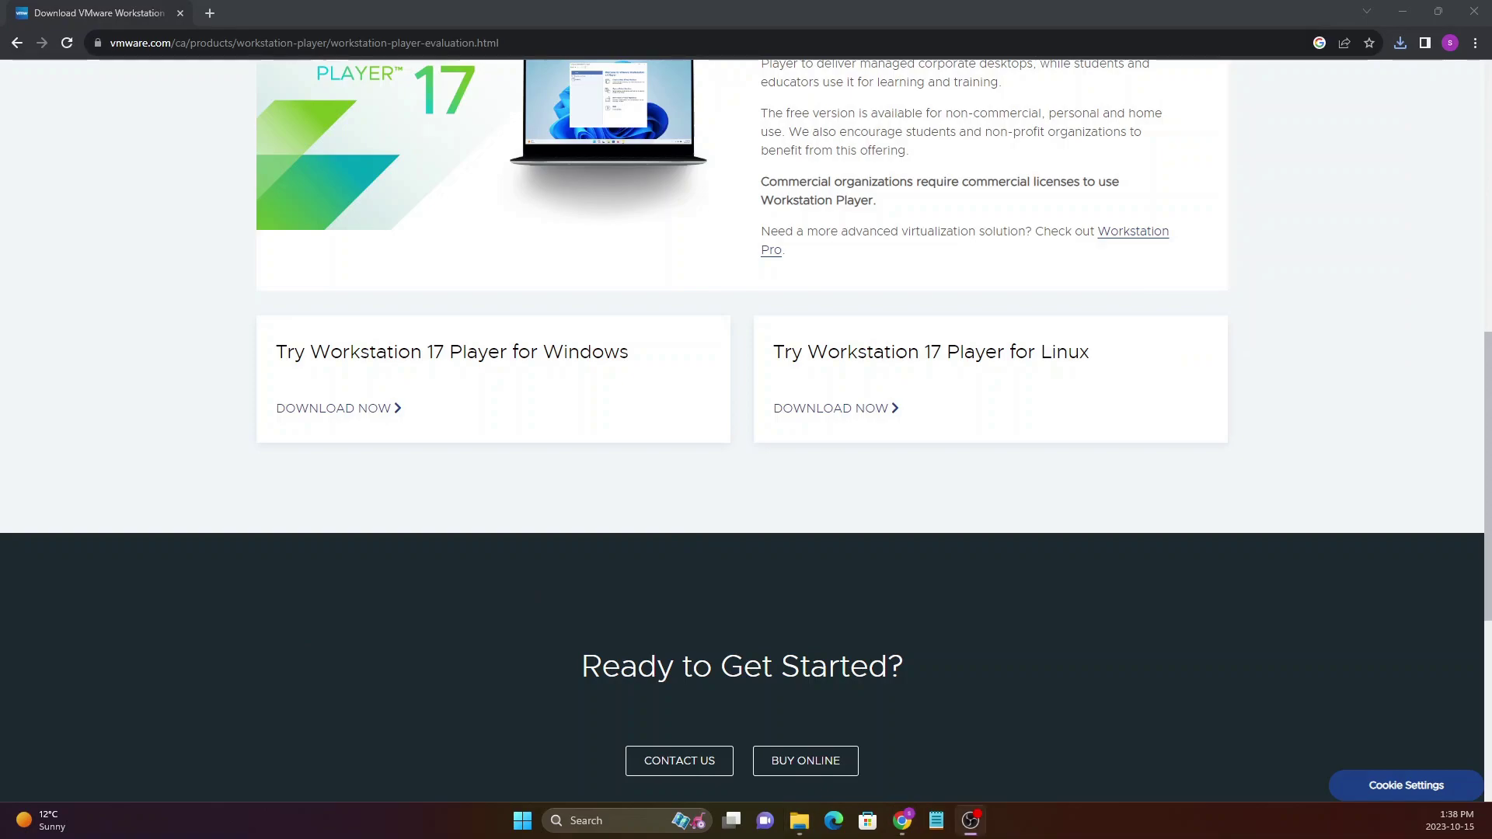
- Maximize and refresh the Downloads folder, then run VMware-player-full-17.0.0-20800274.exe
left_click_drag(0, 95, 830, 80)
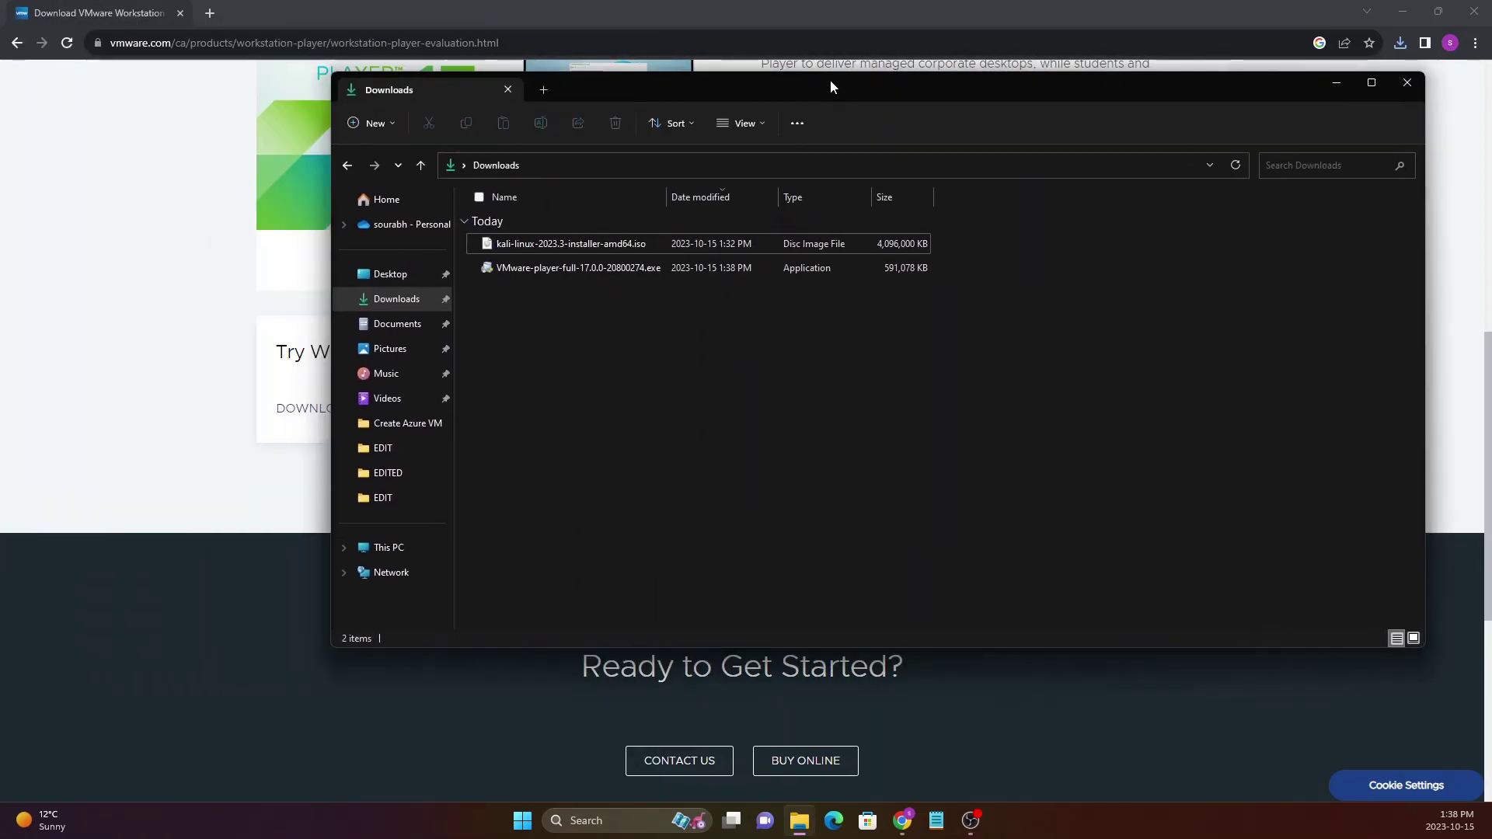
double_click(829, 79)
right_click(534, 341)
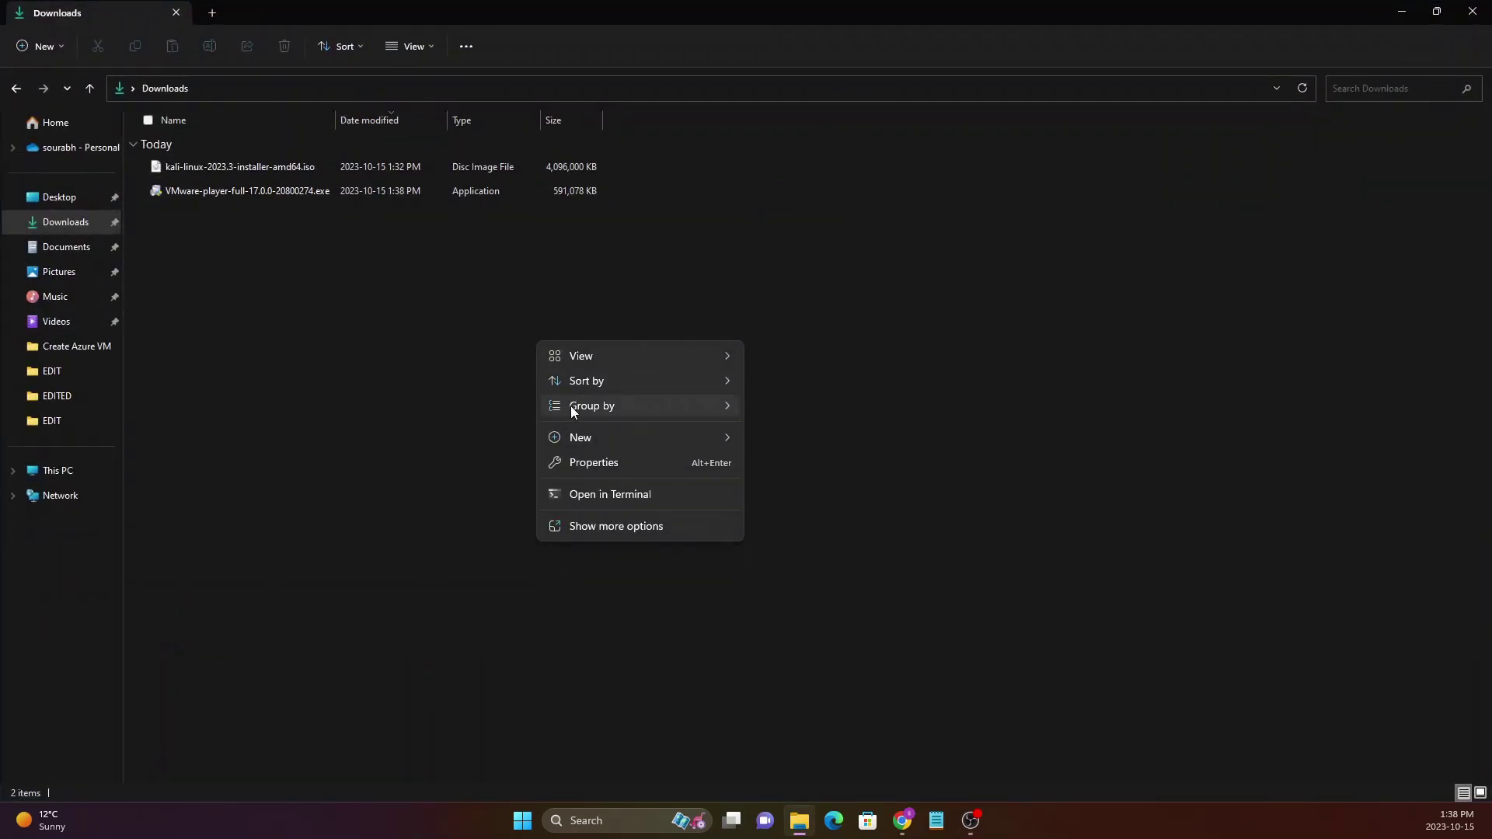
left_click(594, 525)
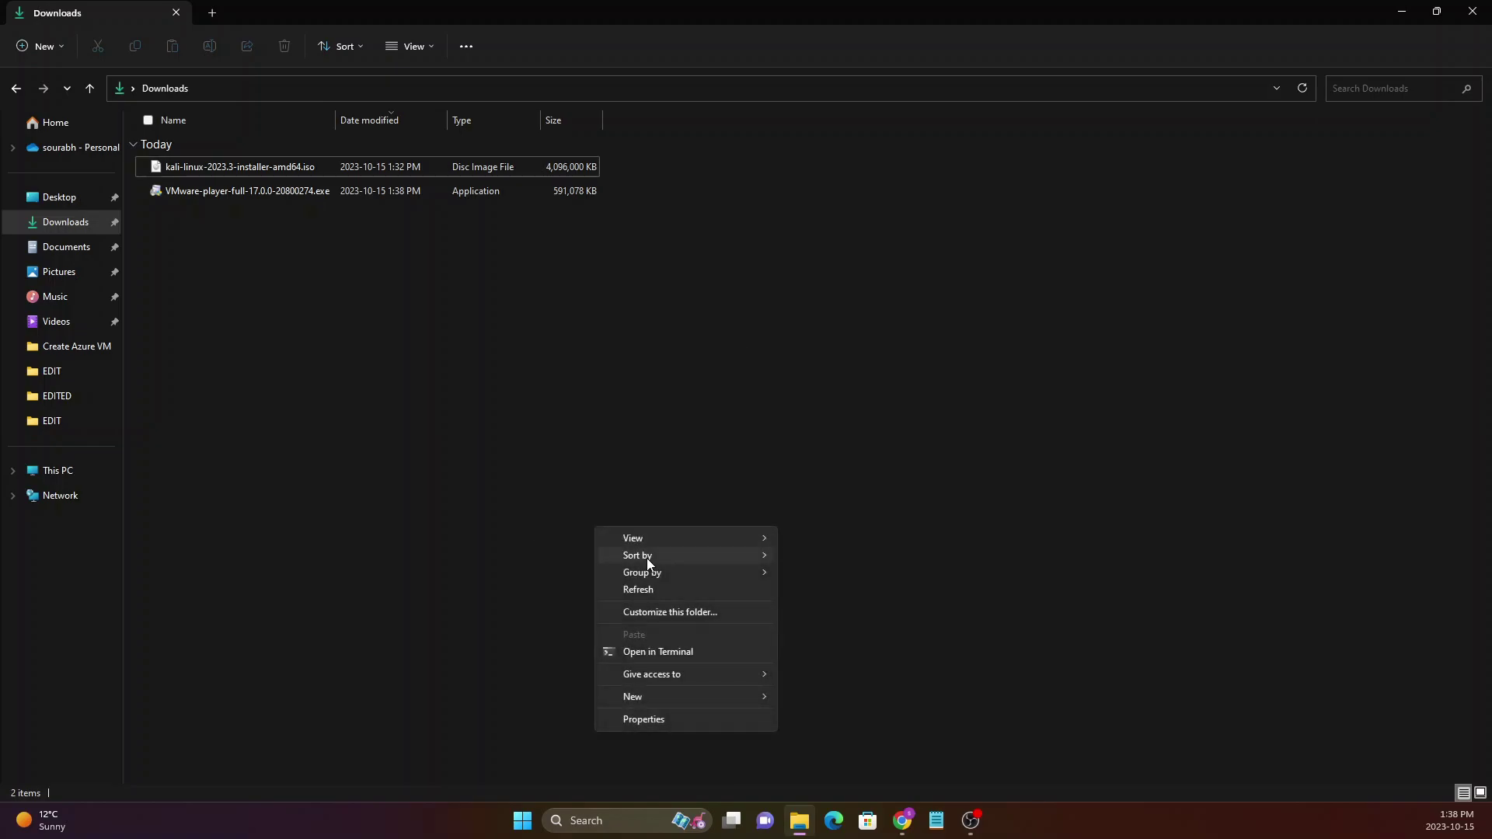
left_click(640, 590)
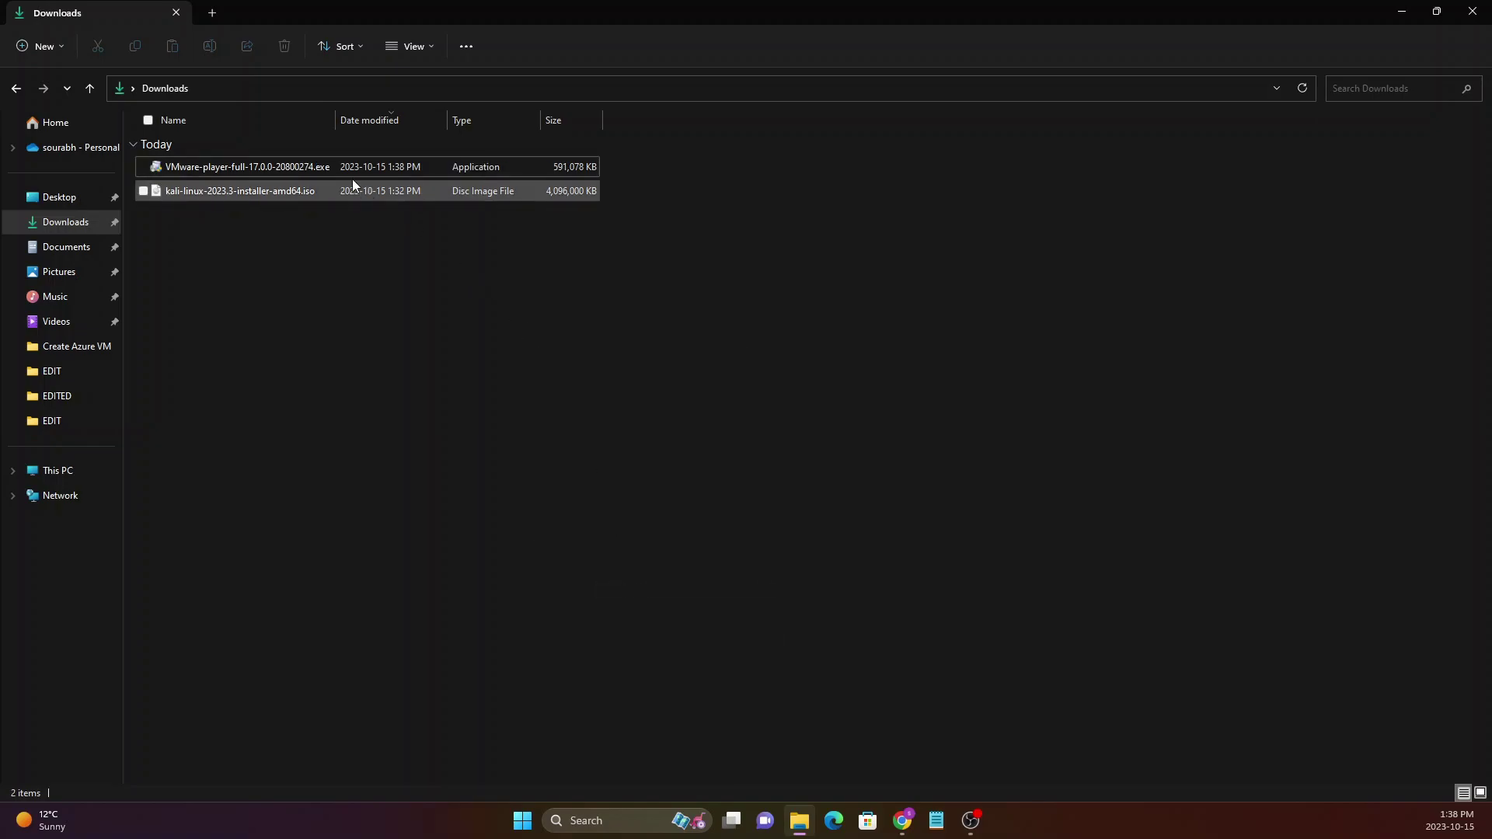
left_click(305, 167)
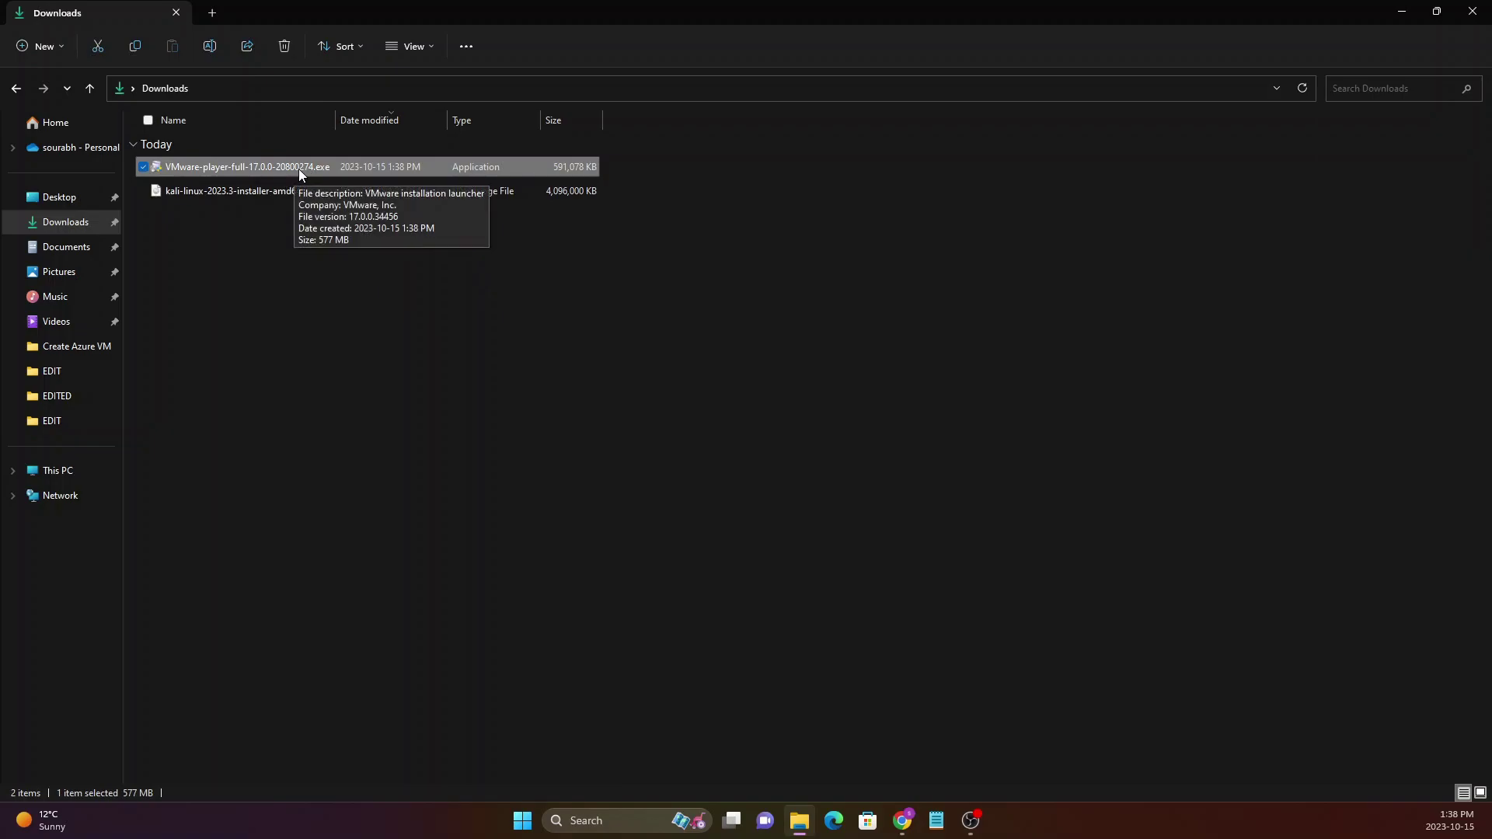
double_click(300, 169)
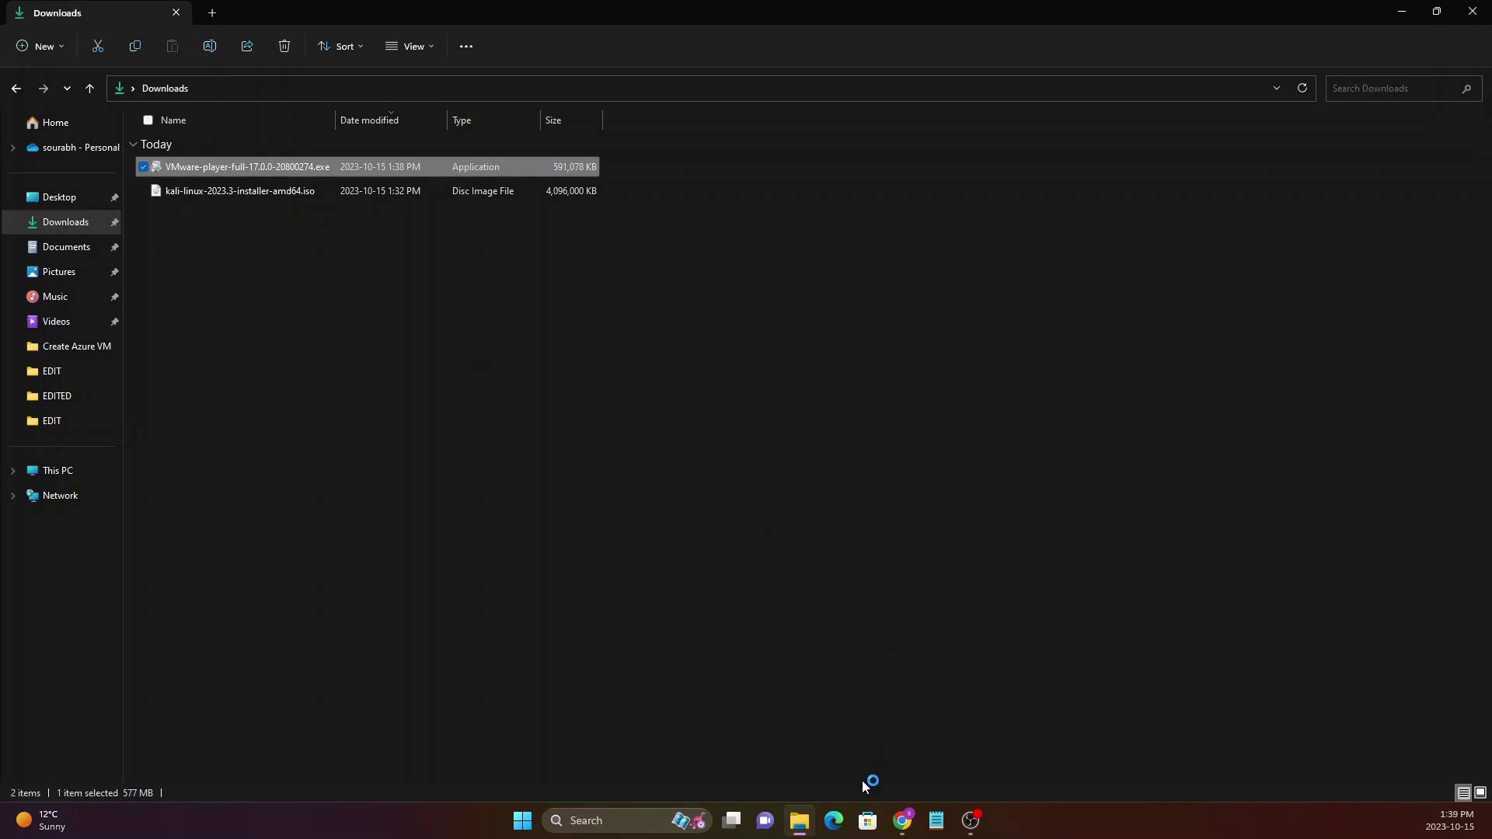
- Return to Chrome and check its downloads list while the Setup wizard loads
left_click(901, 821)
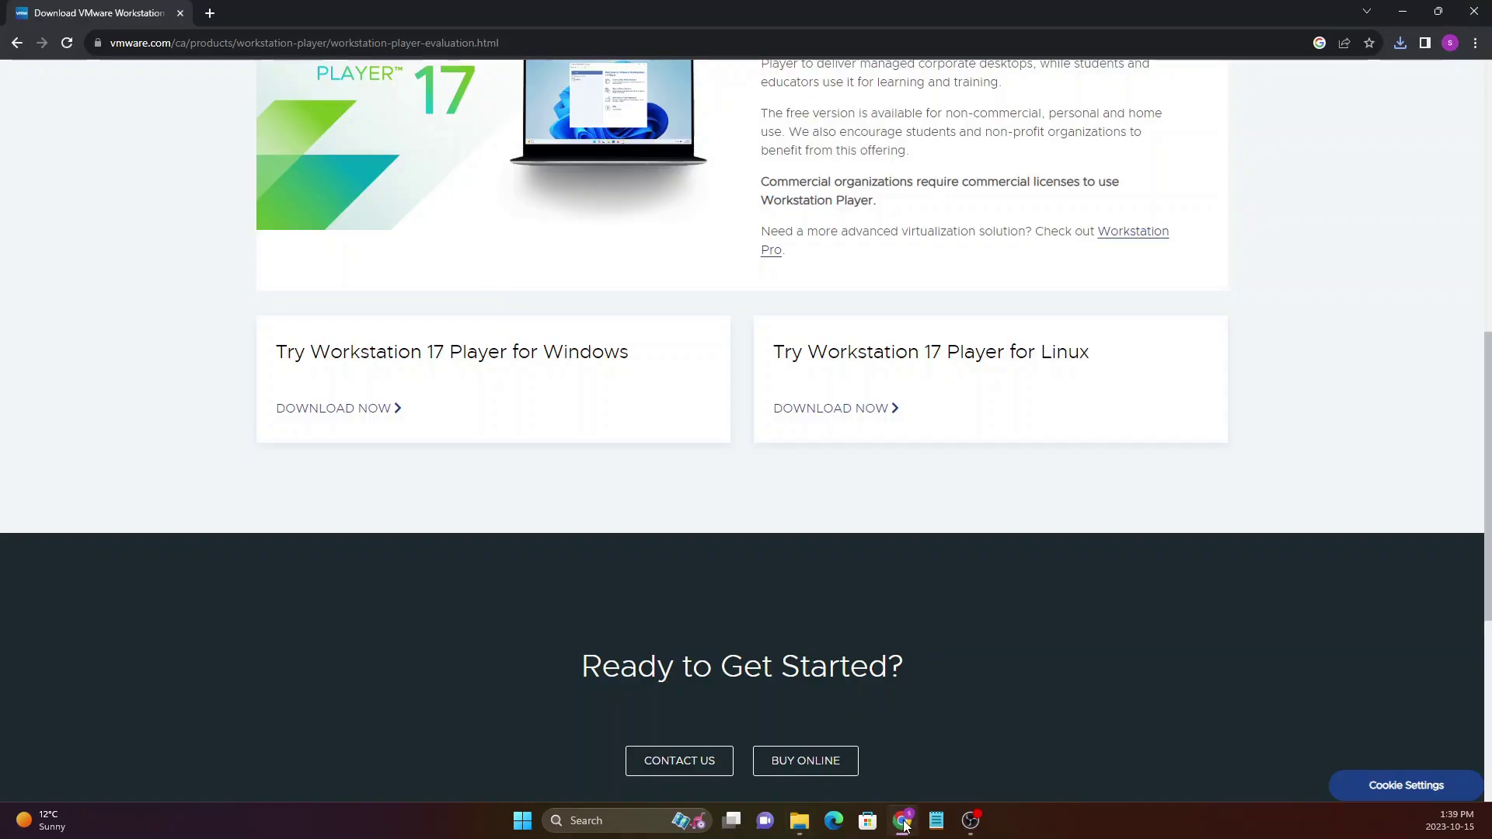
left_click(1400, 42)
left_click(1400, 45)
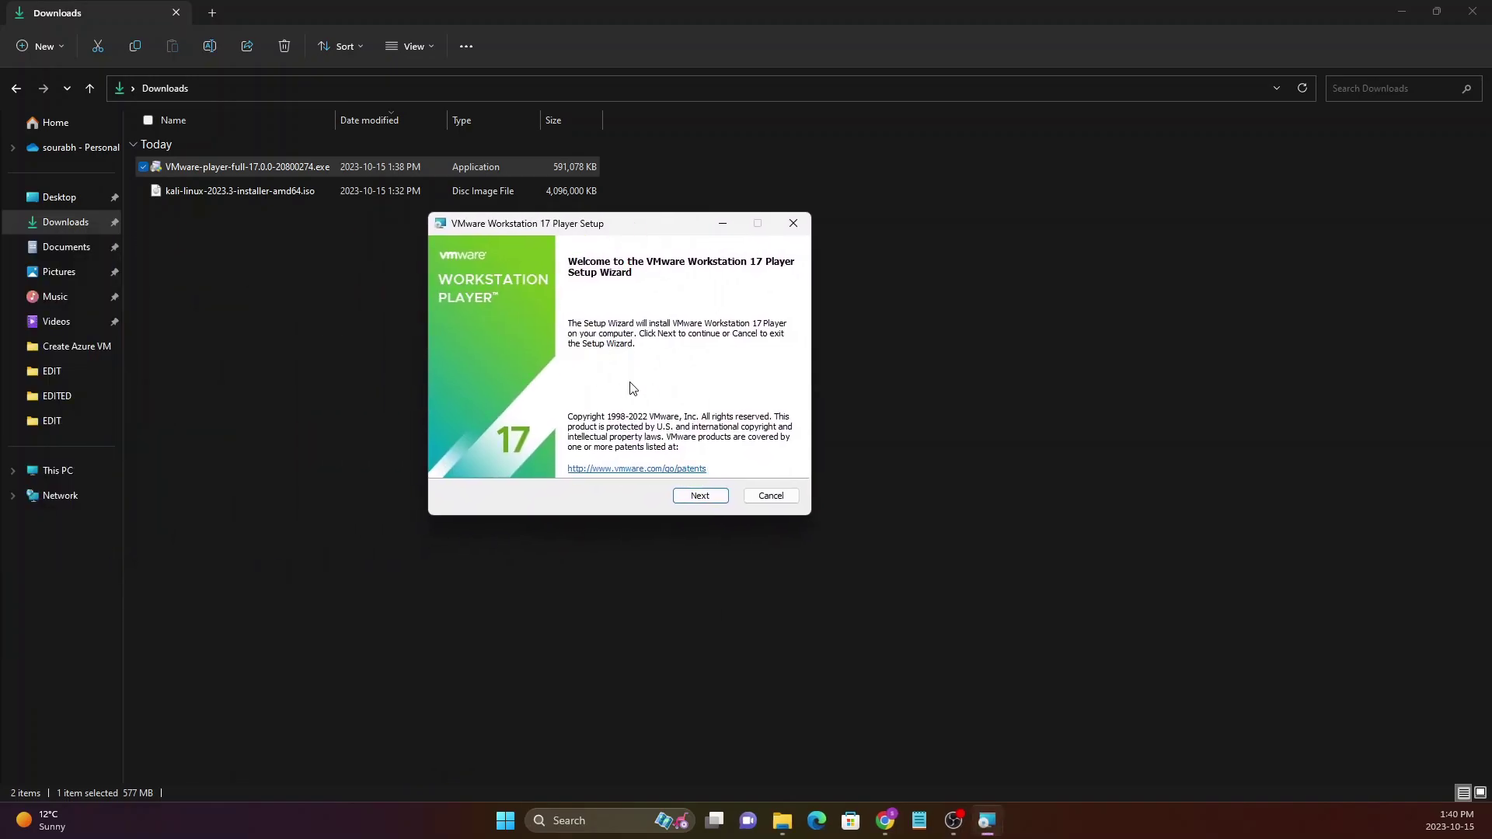
- Accept the license terms and keep the default install, update and shortcut options
left_click(695, 499)
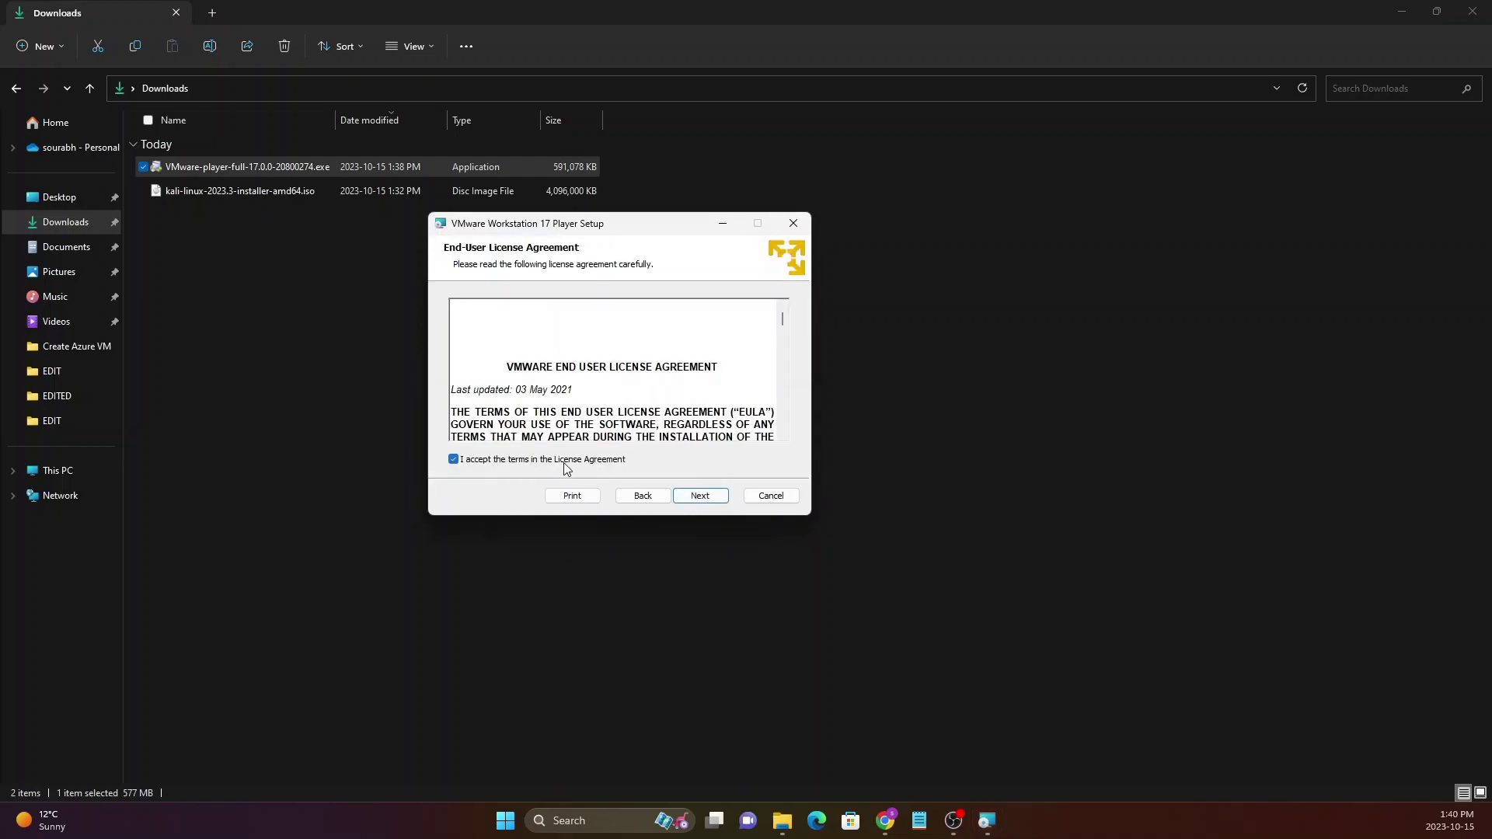
scroll(630, 349, "down", 10)
scroll(631, 348, "up", 10)
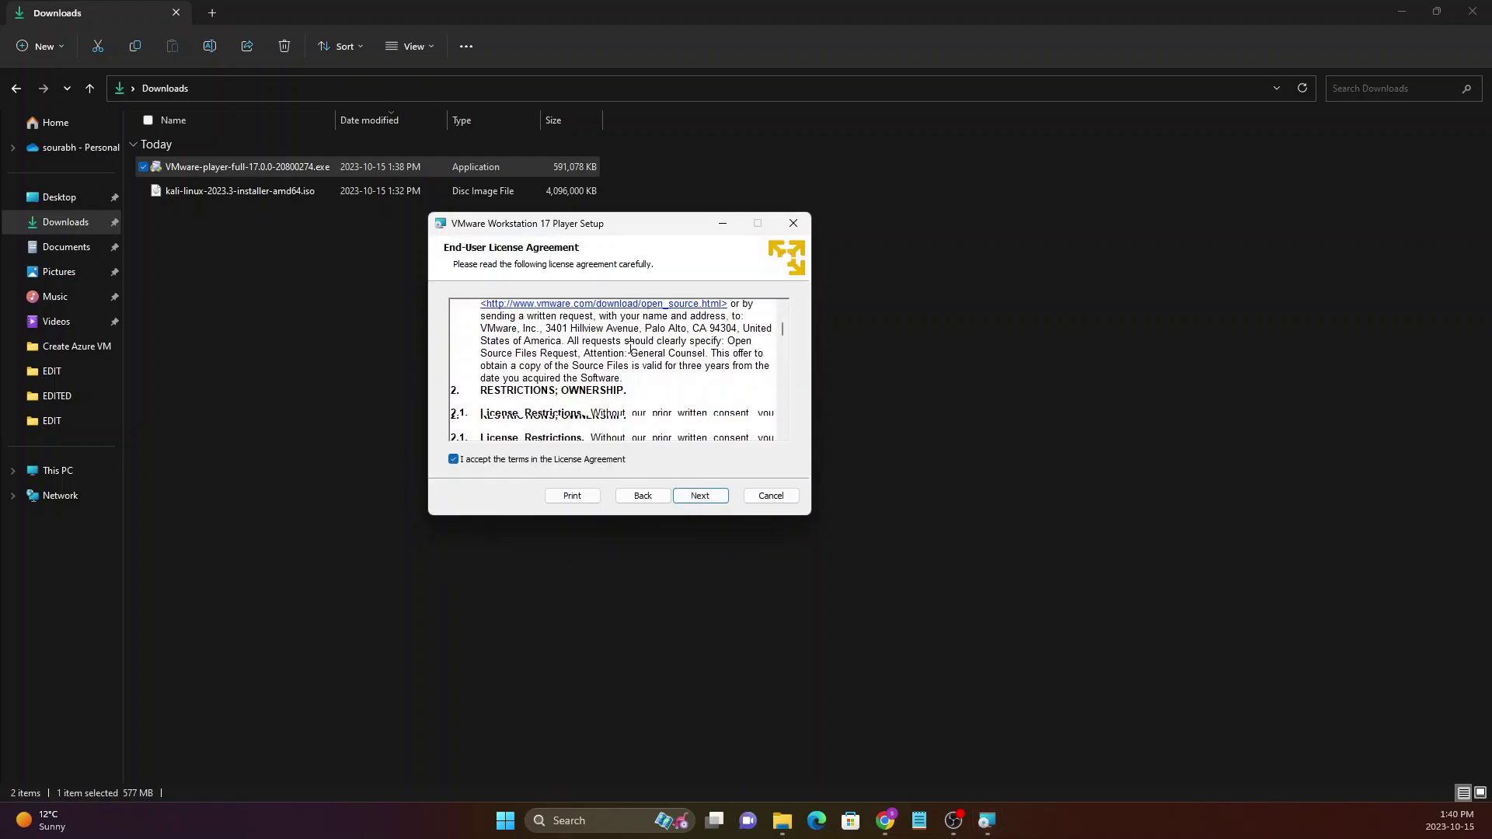
left_click(715, 498)
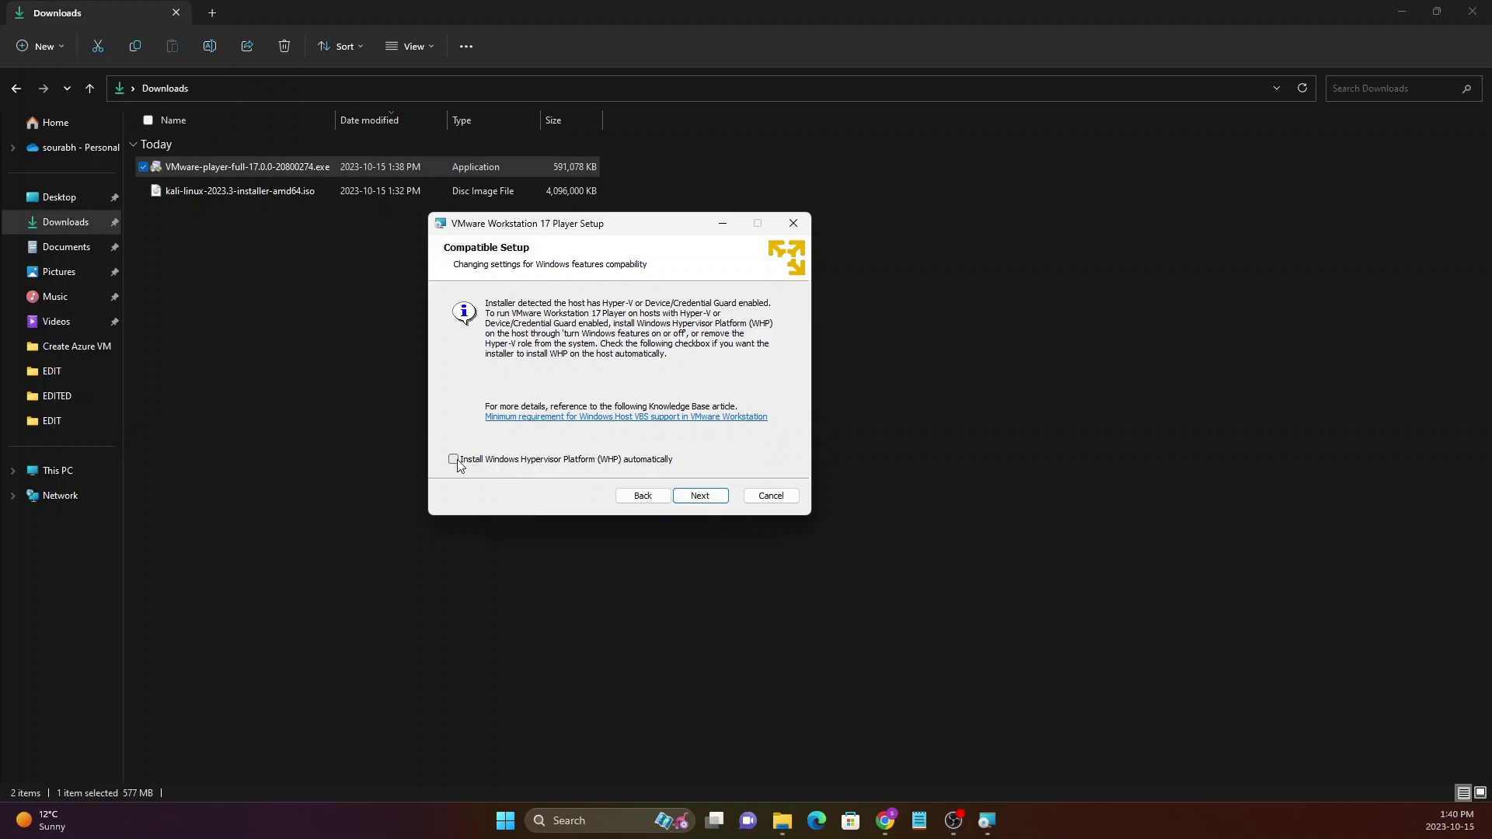
left_click(688, 502)
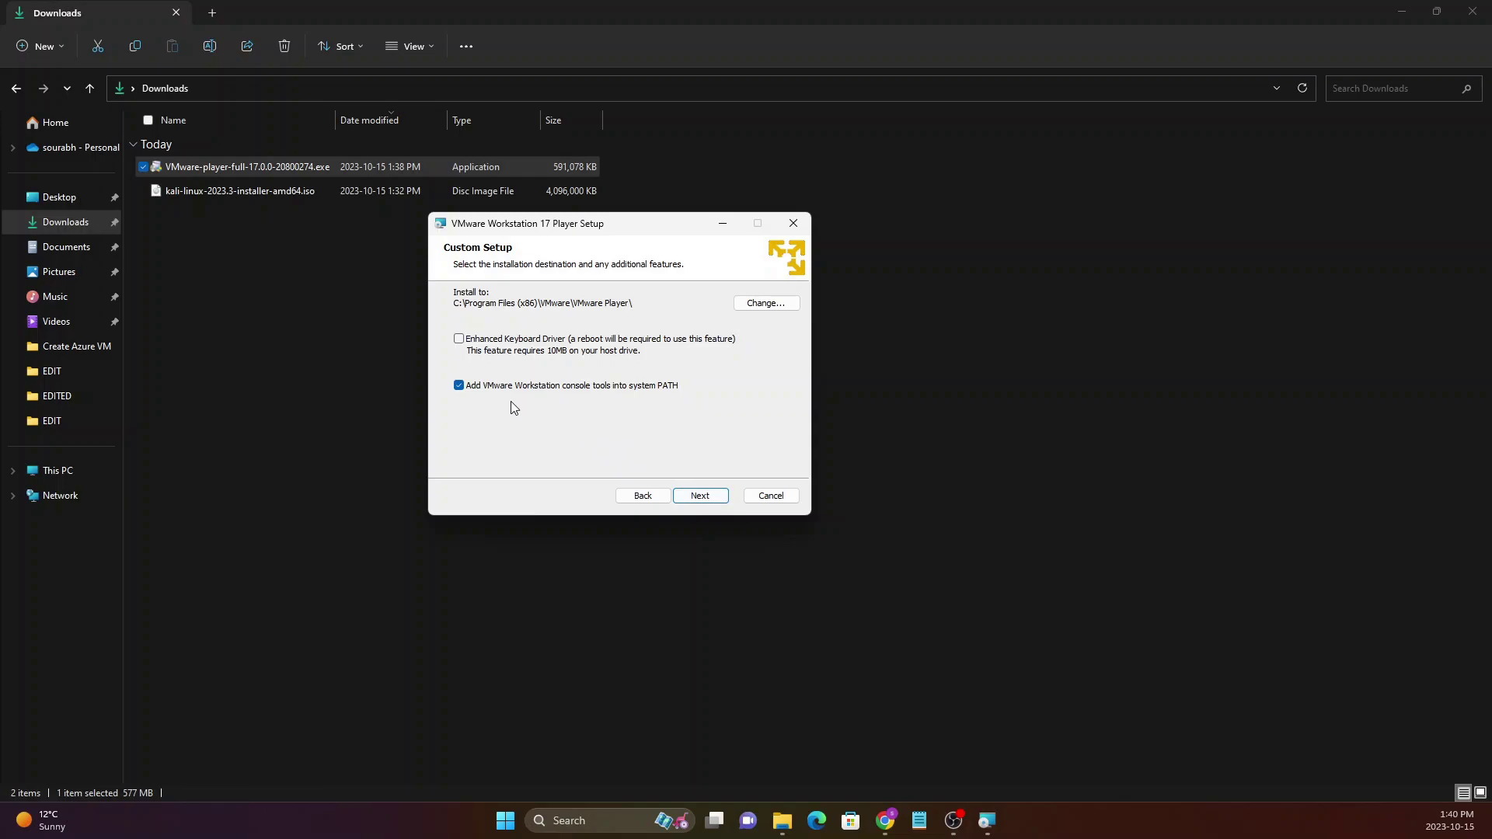
left_click(699, 502)
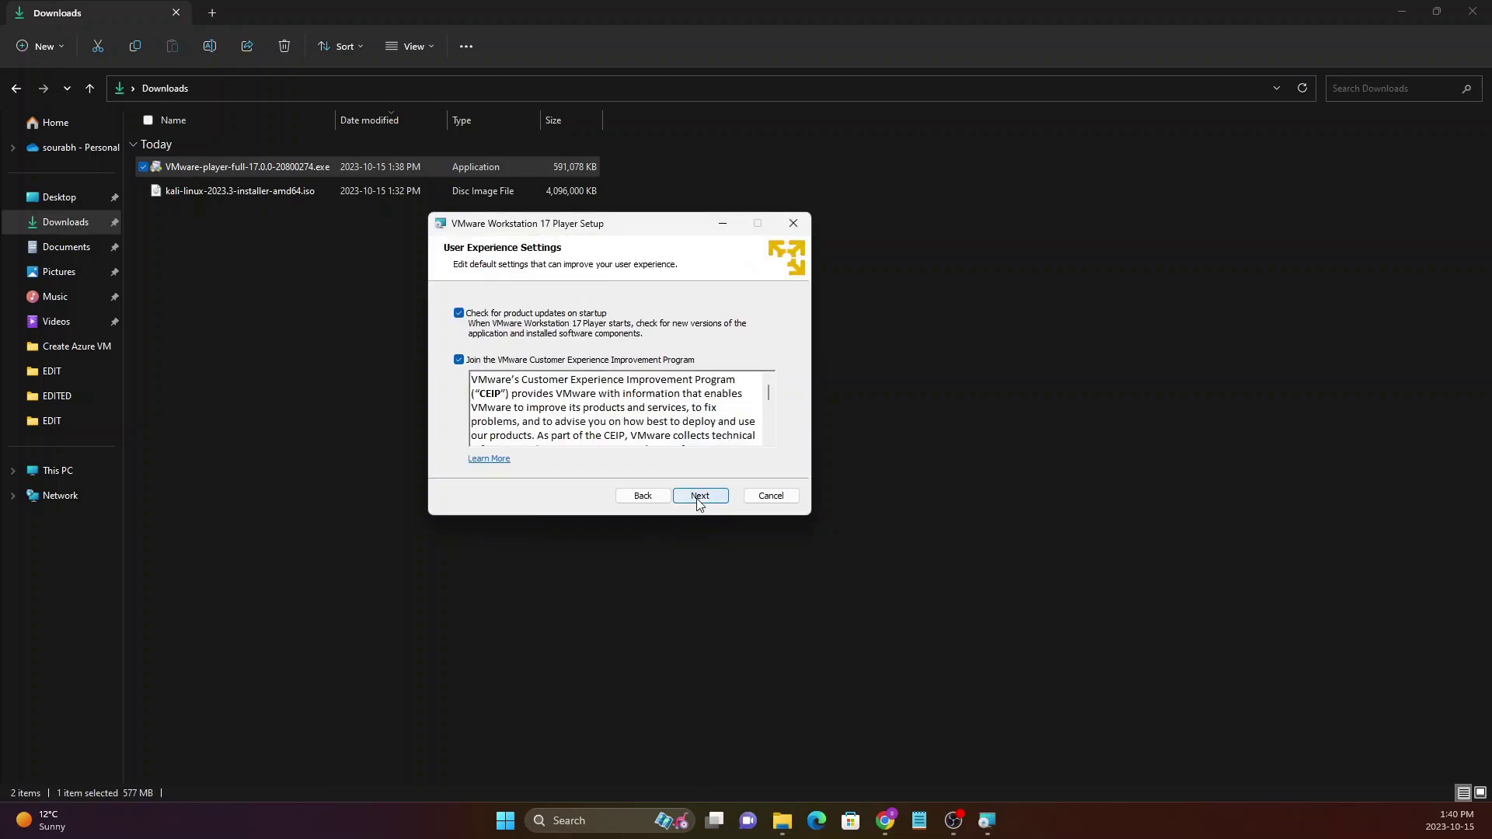
left_click(698, 501)
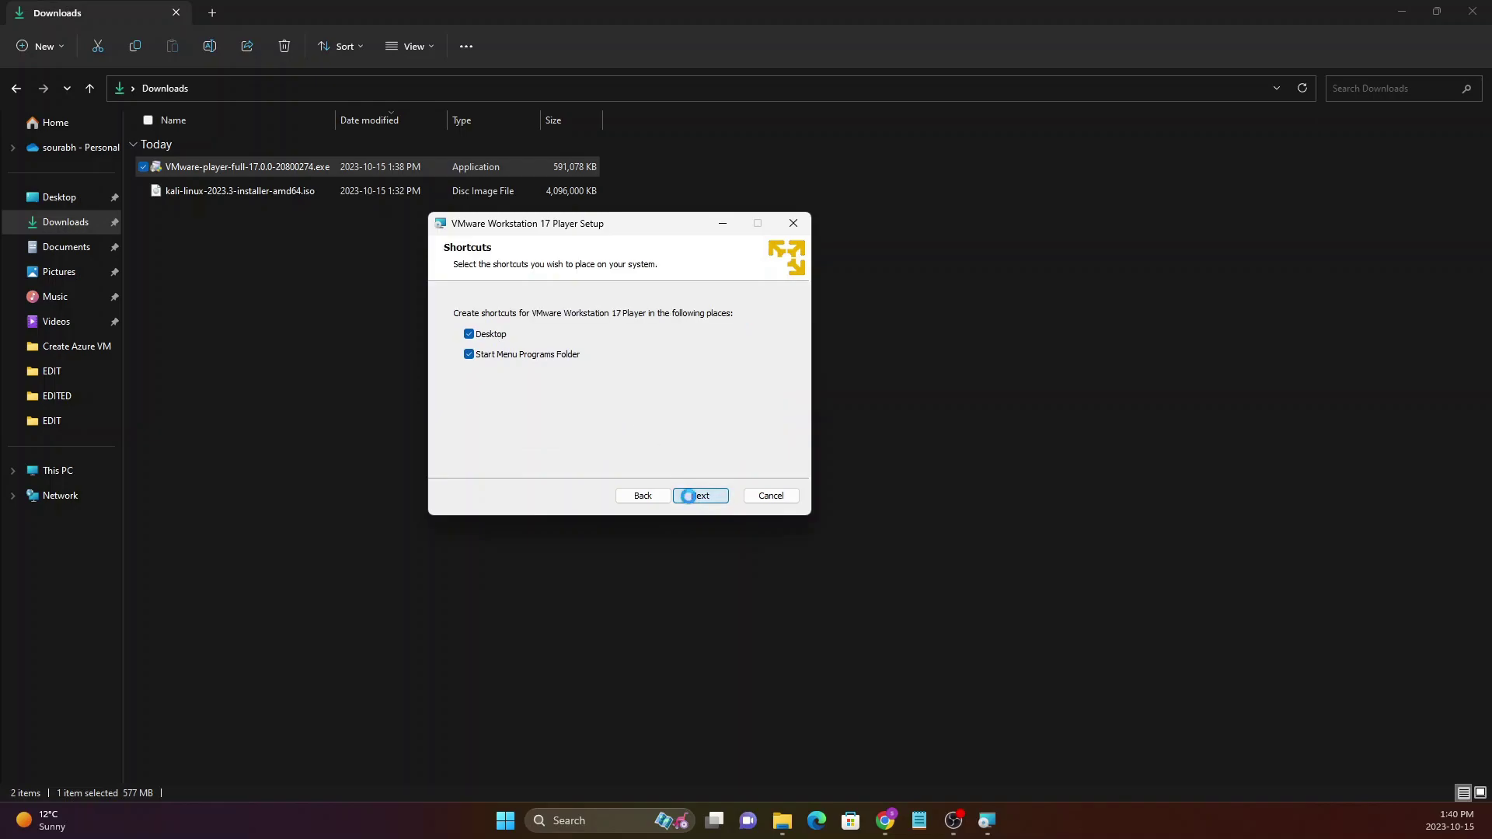
left_click(692, 501)
- Start installing Workstation 17 Player, then put Chrome's download page back in front
left_click(692, 501)
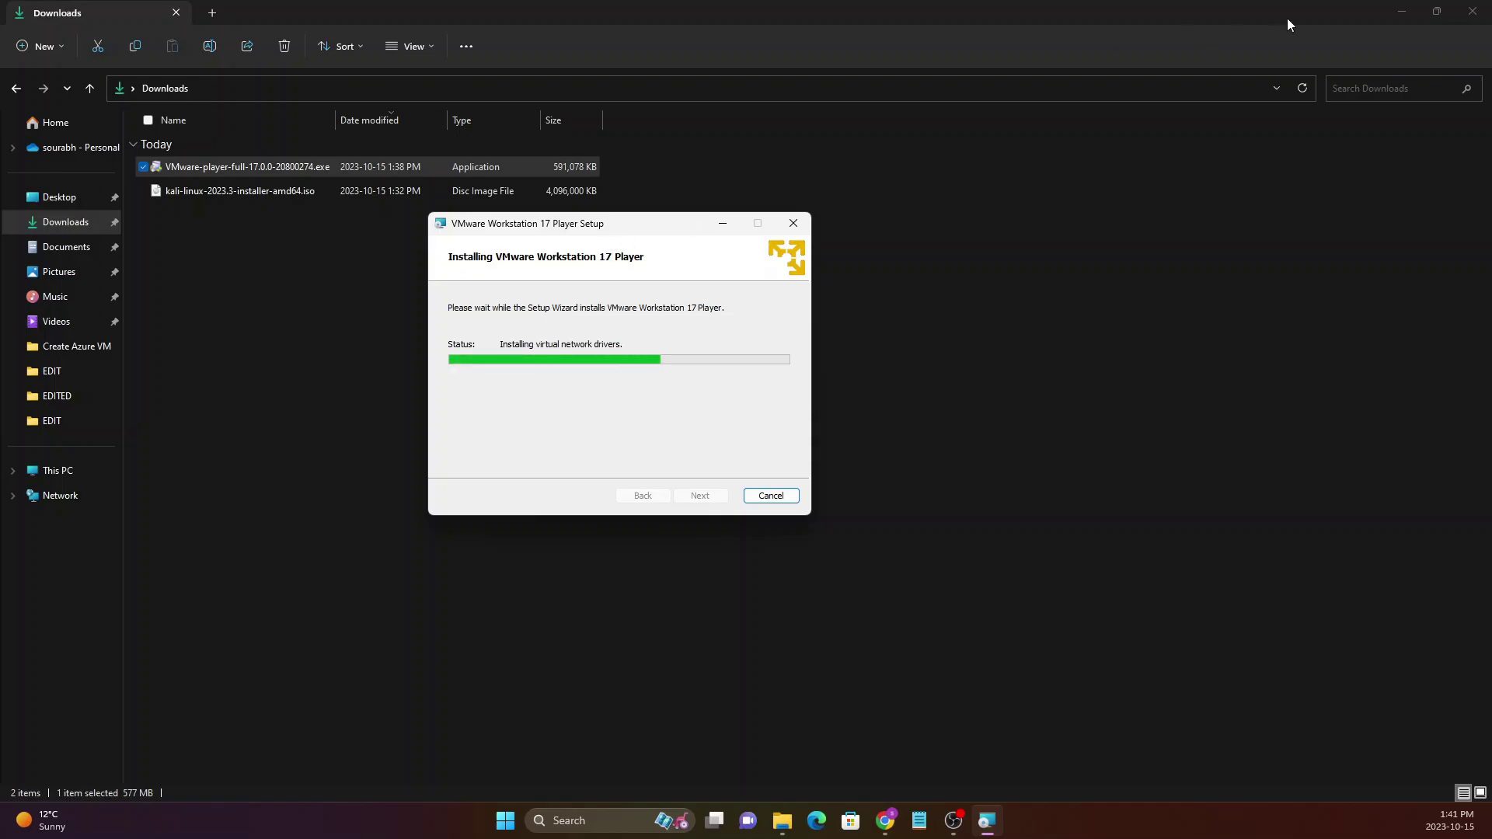
left_click(1399, 11)
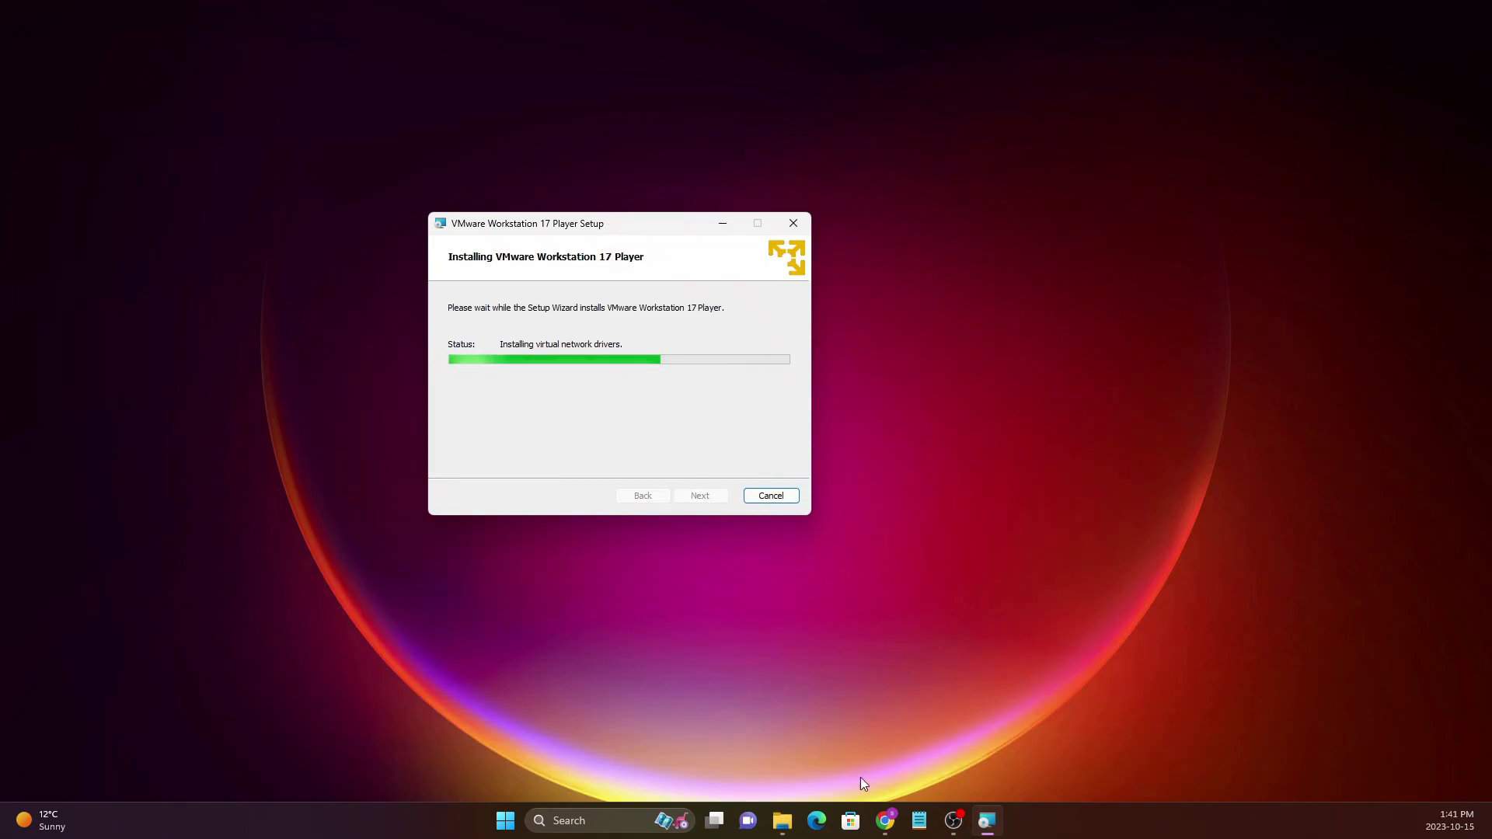
left_click(887, 820)
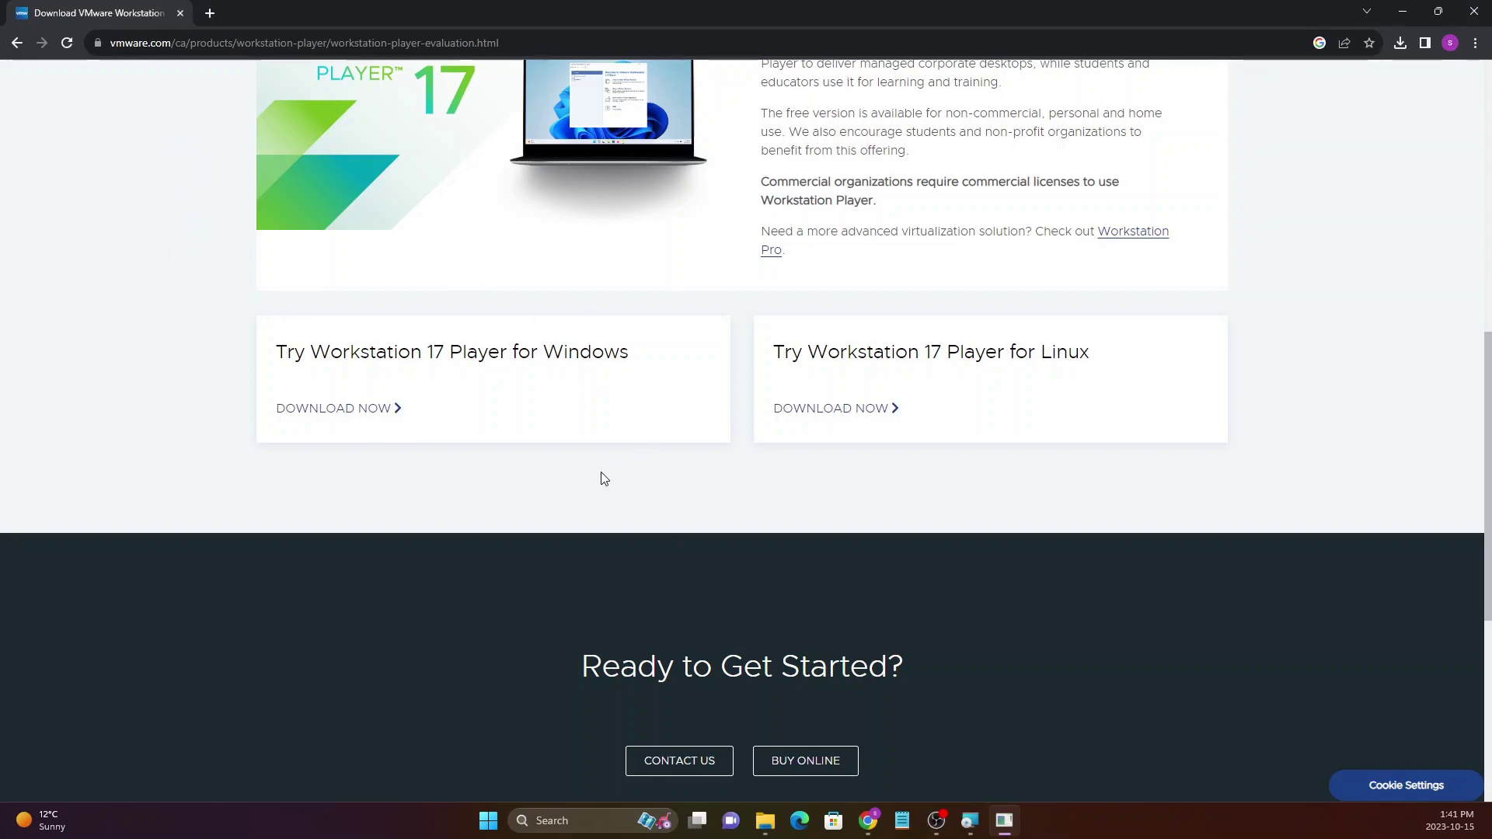
- In a new Chrome tab, search Google for 'downlaod kali'
left_click(208, 13)
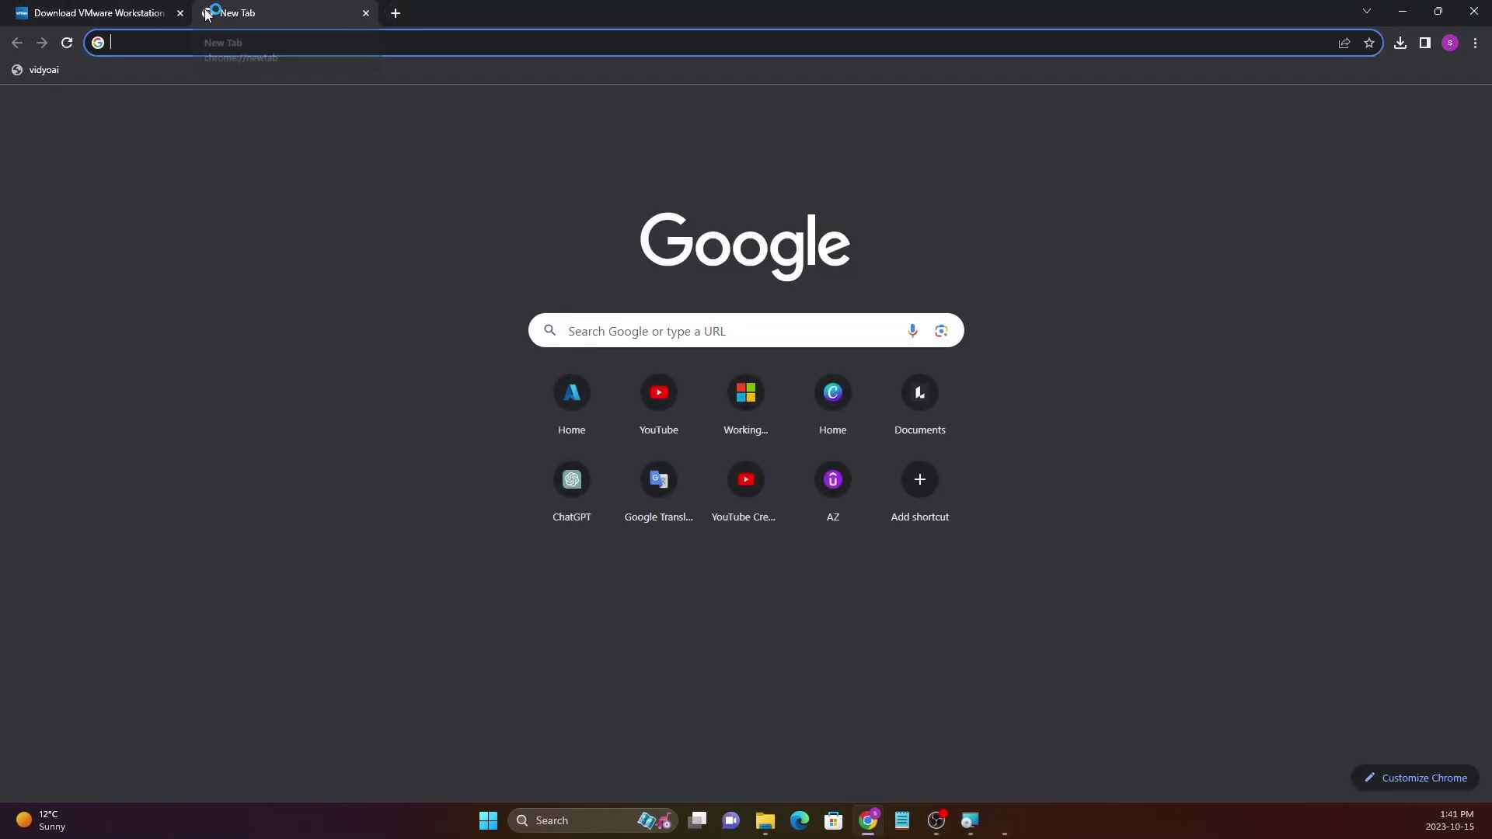
type("downlaod kali")
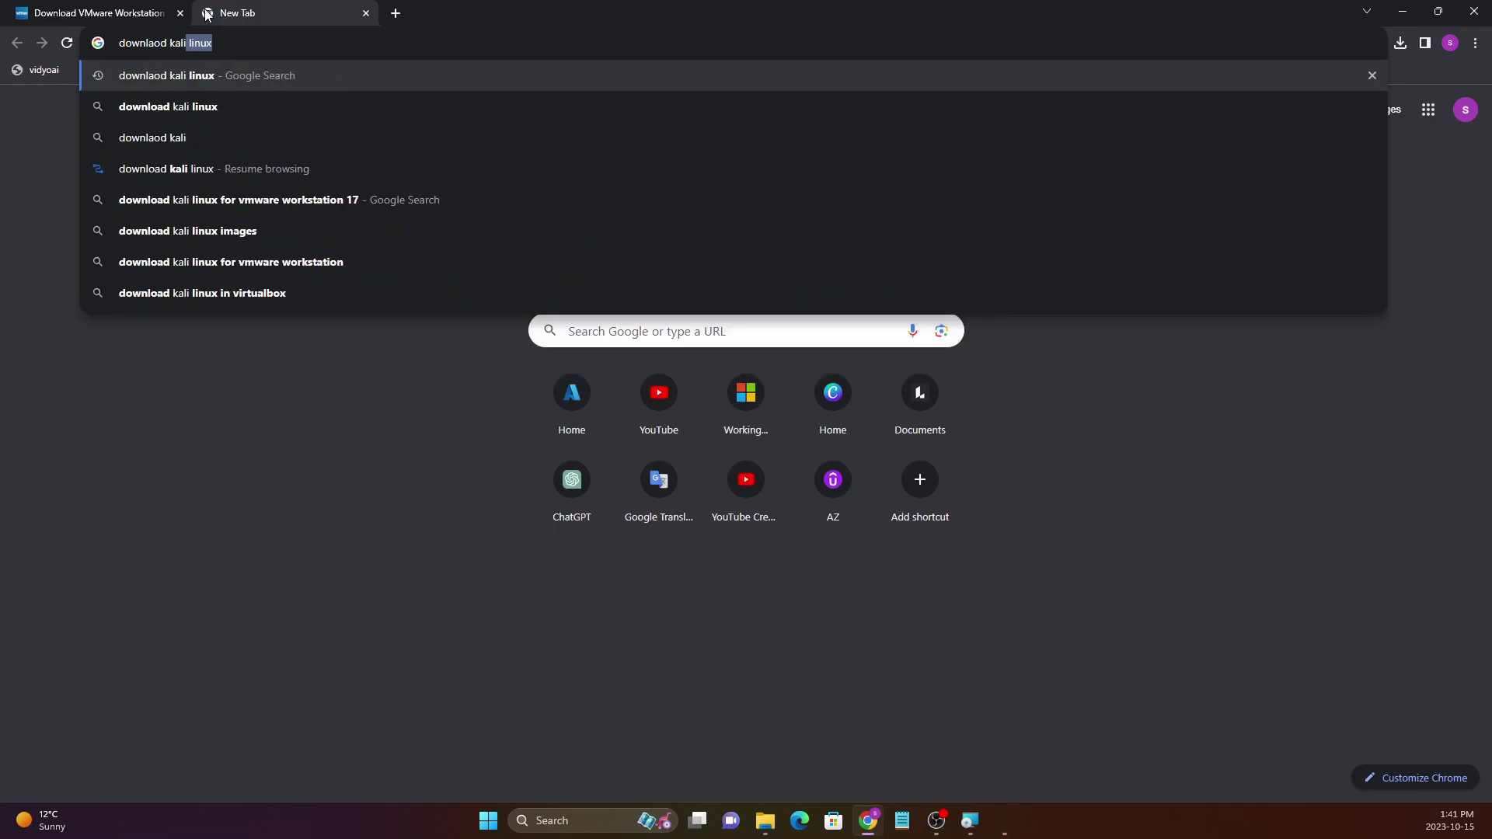
key("Return")
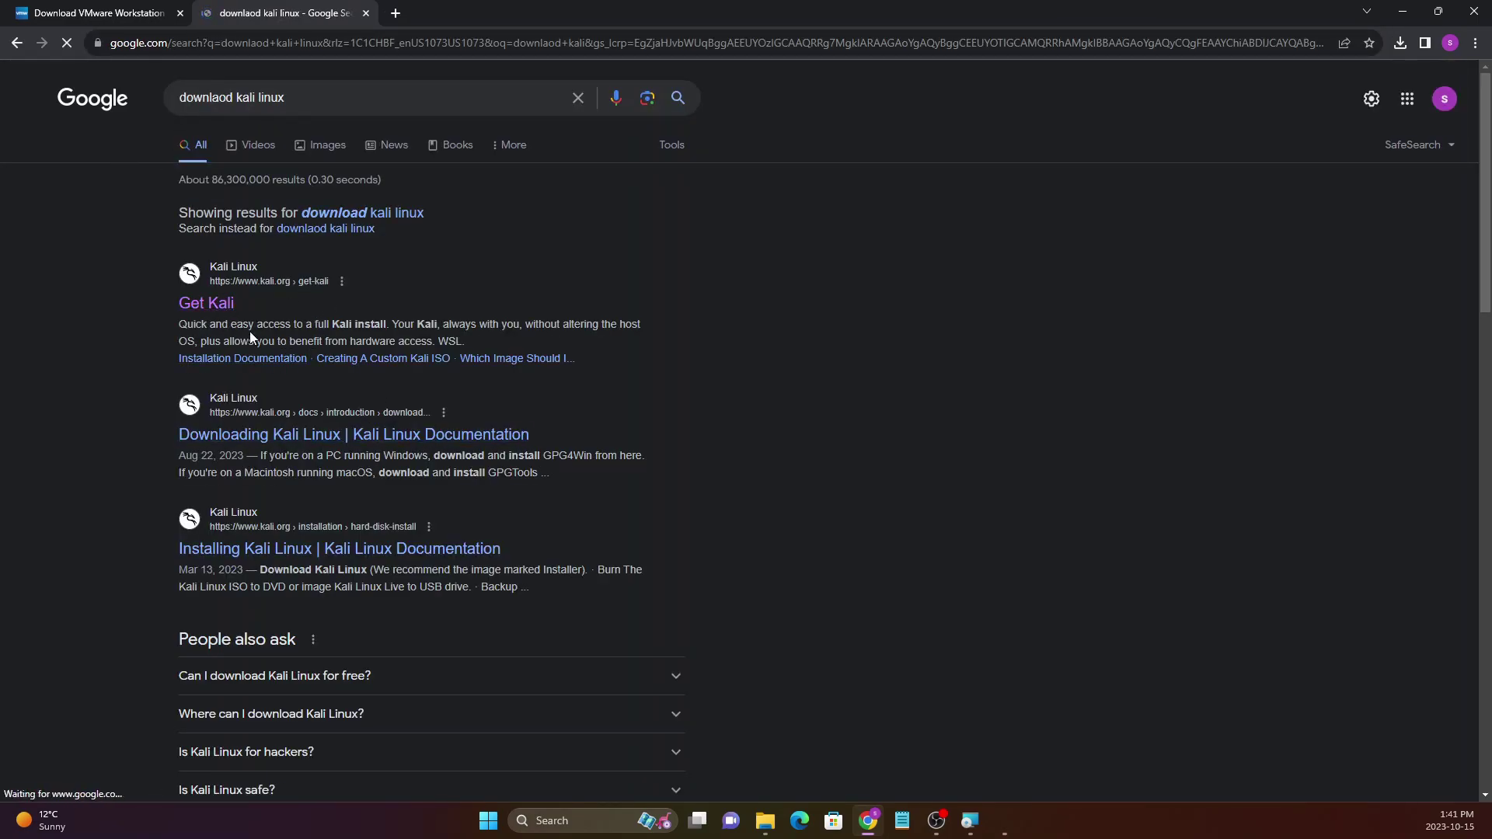
left_click(310, 97)
key("ctrl+a")
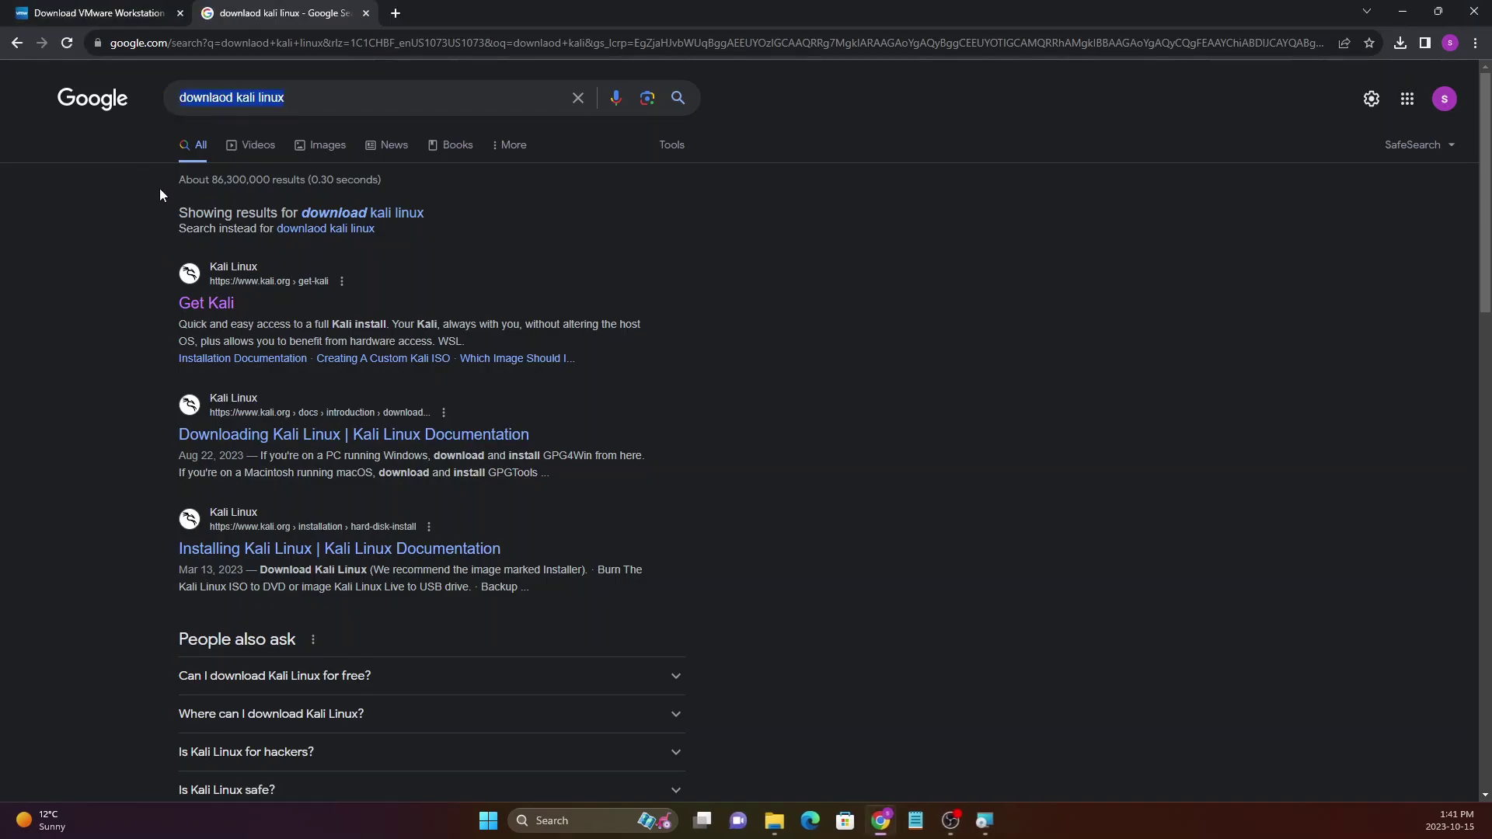
left_click(129, 284)
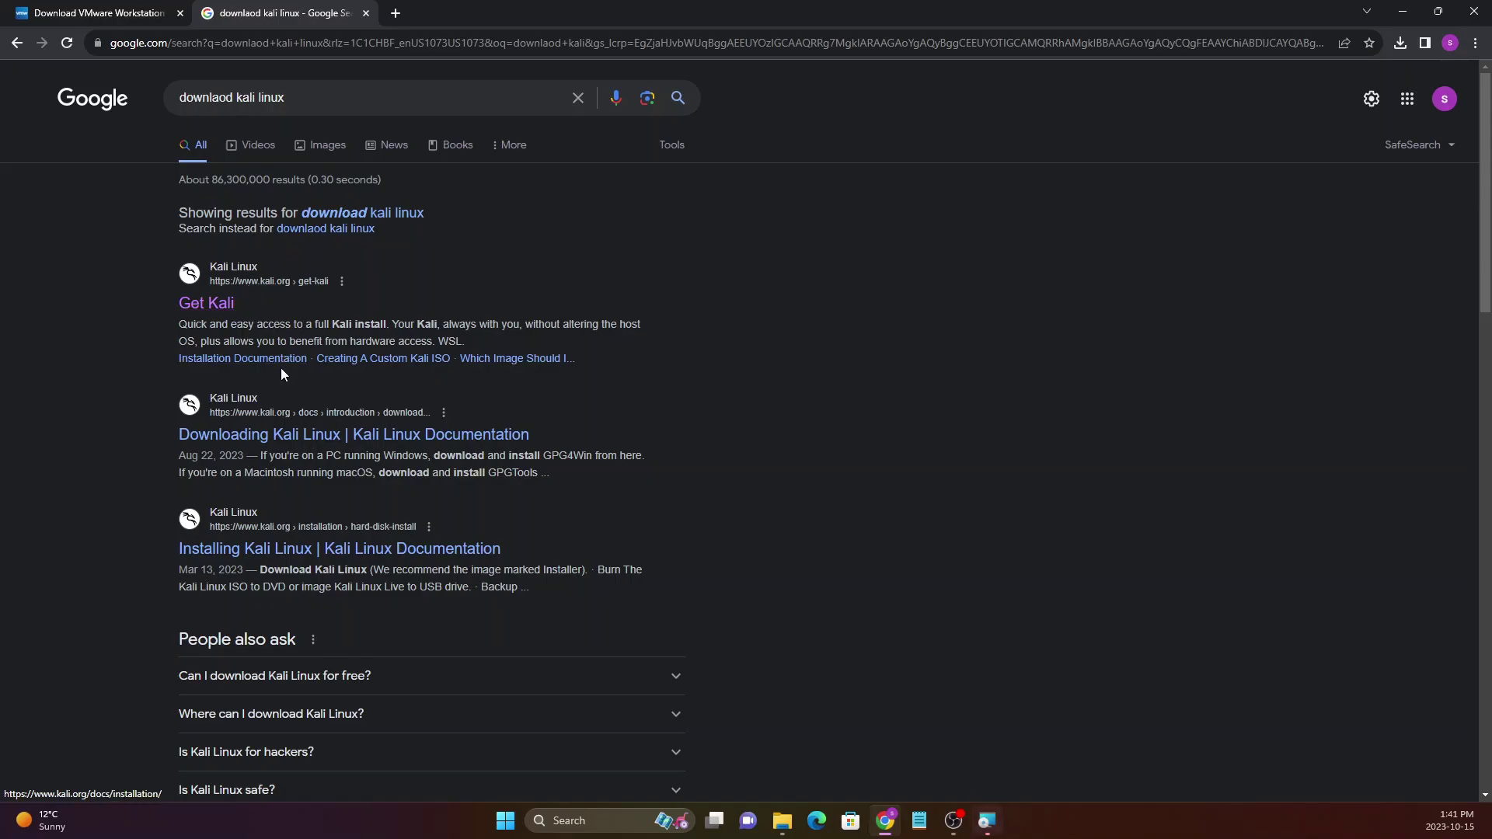
- Open kali.org's Get Kali page at its Installer Images section
left_click(189, 303)
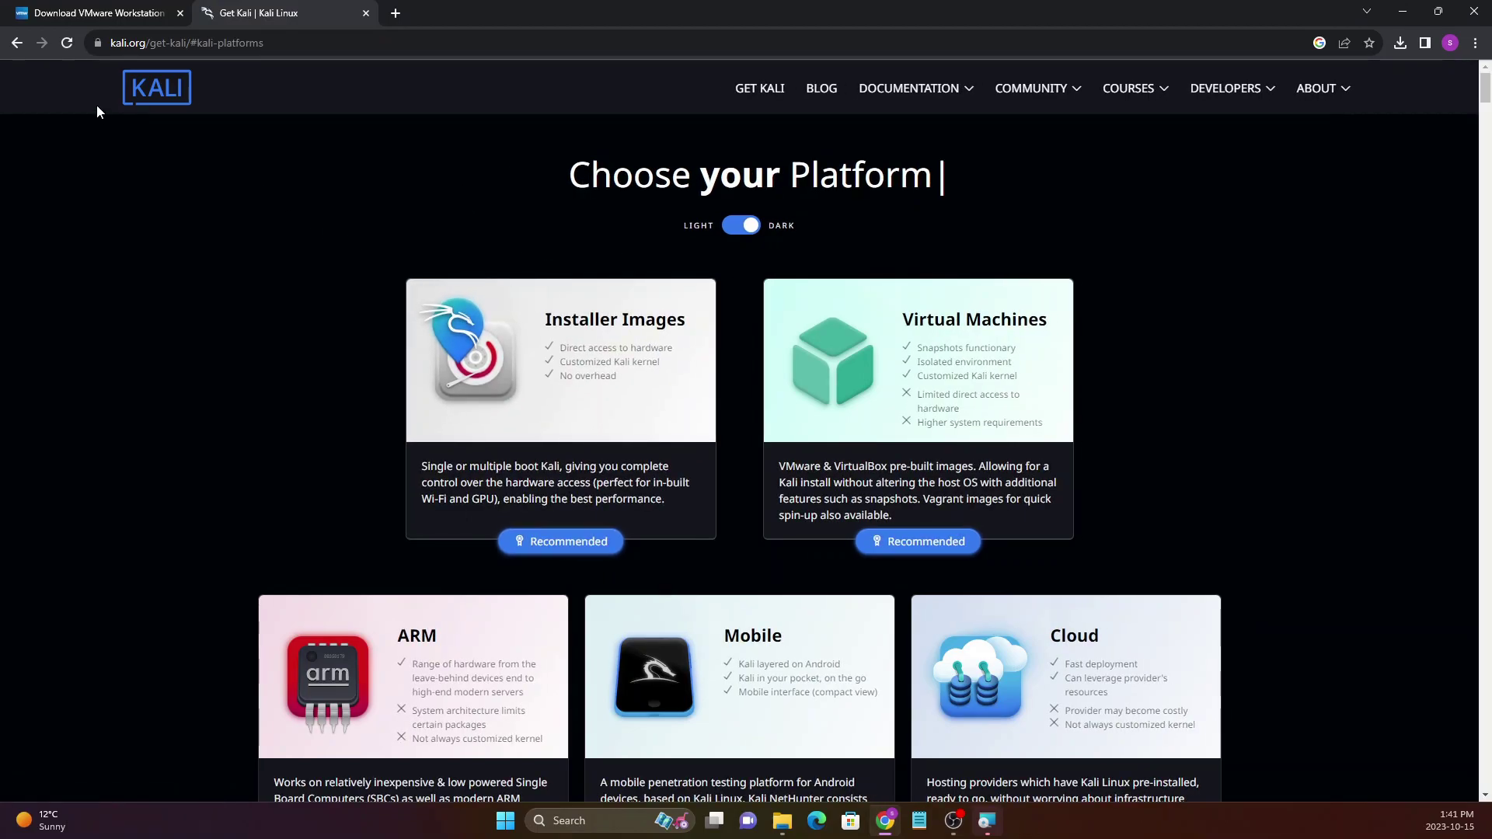
scroll(360, 242, "down", 8)
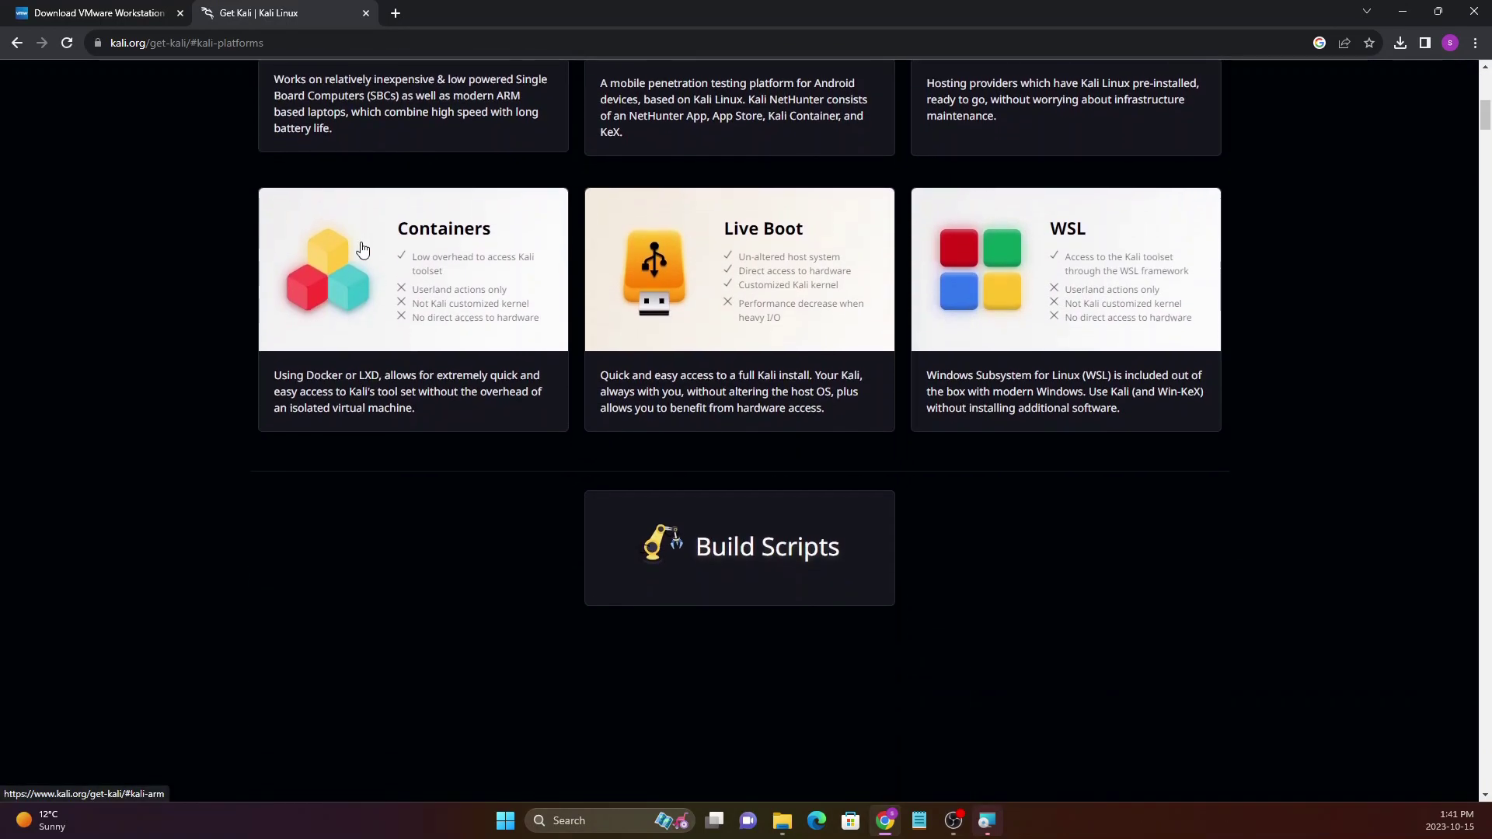
left_click(362, 248)
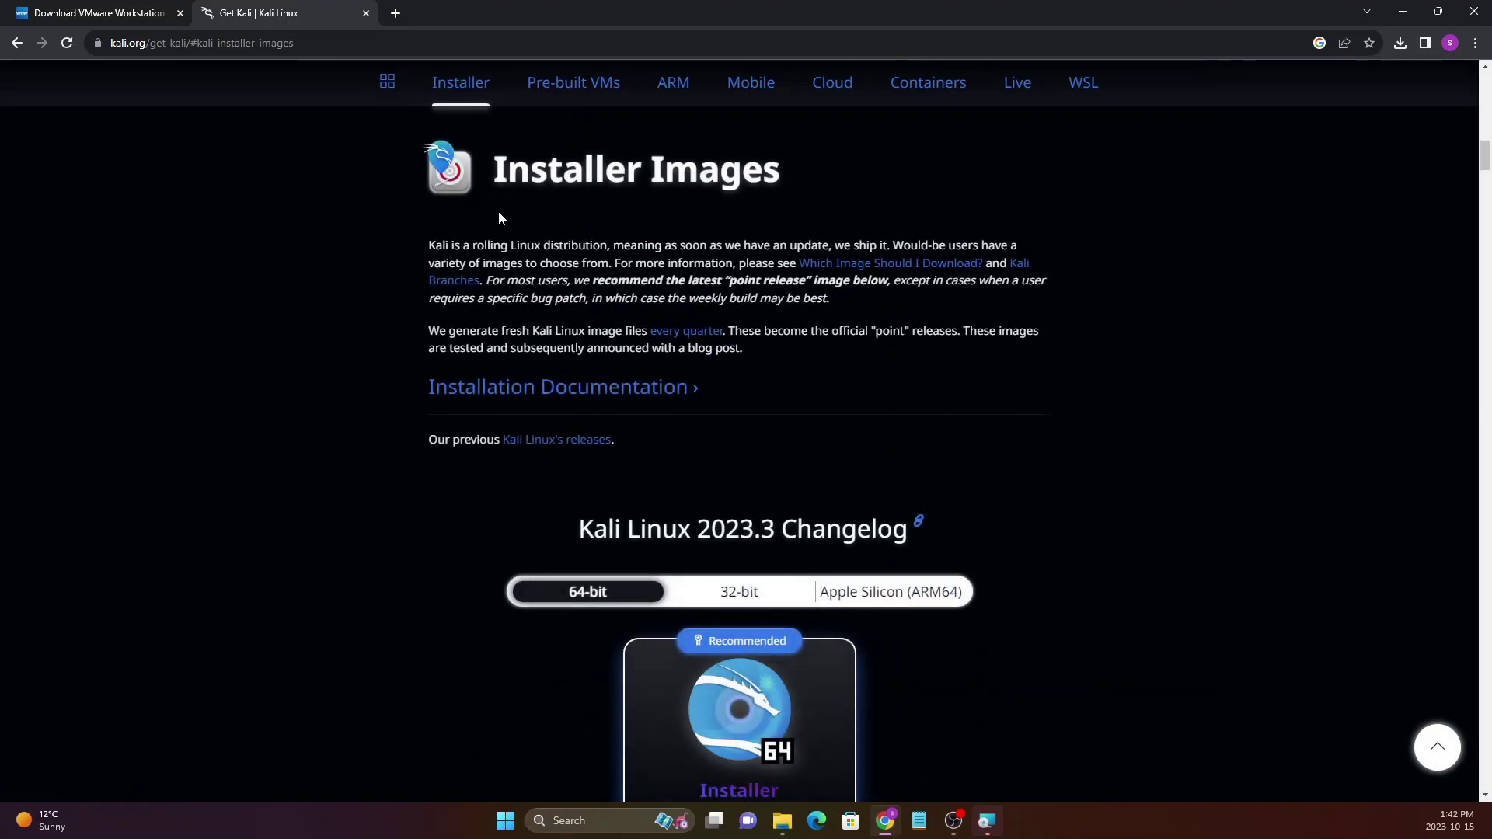
left_click_drag(493, 172, 803, 174)
left_click(620, 225)
- Scroll to the recommended 64-bit Kali Linux 2023.3 Installer and check Chrome's downloads list
scroll(620, 229, "down", 3)
left_click_drag(573, 293, 611, 338)
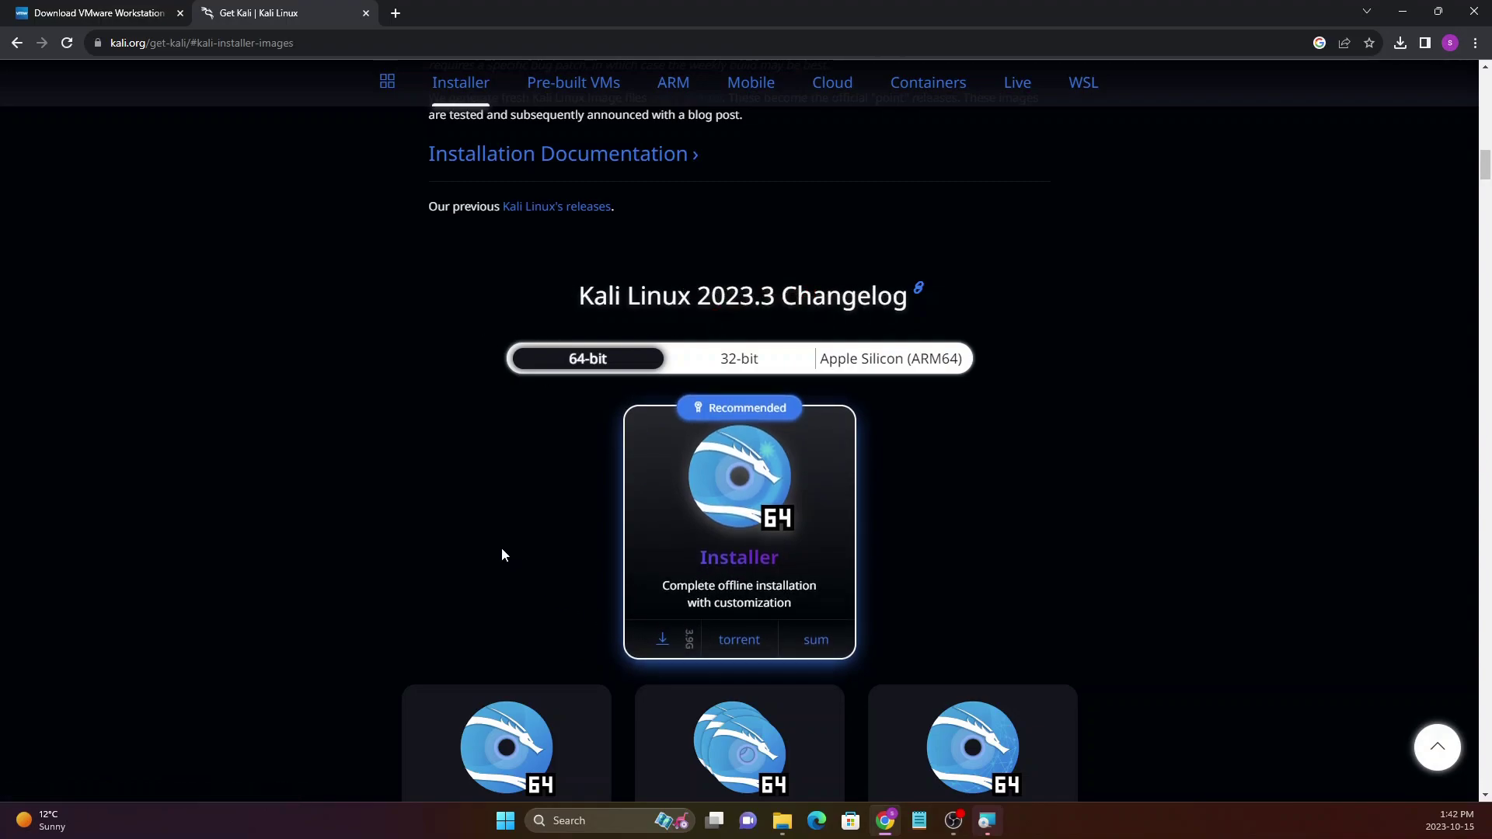
scroll(548, 538, "down", 1)
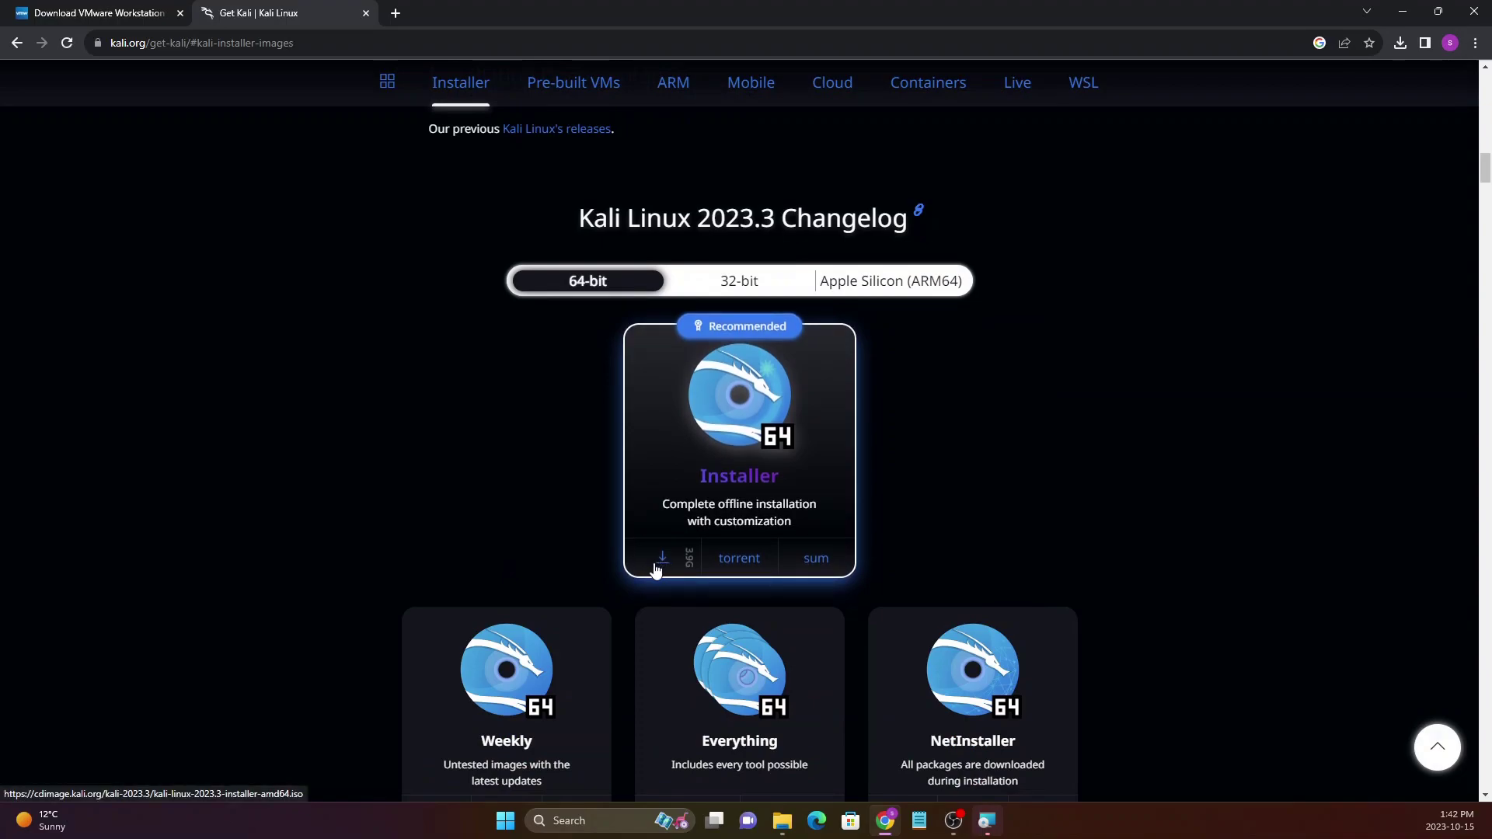
left_click(1400, 44)
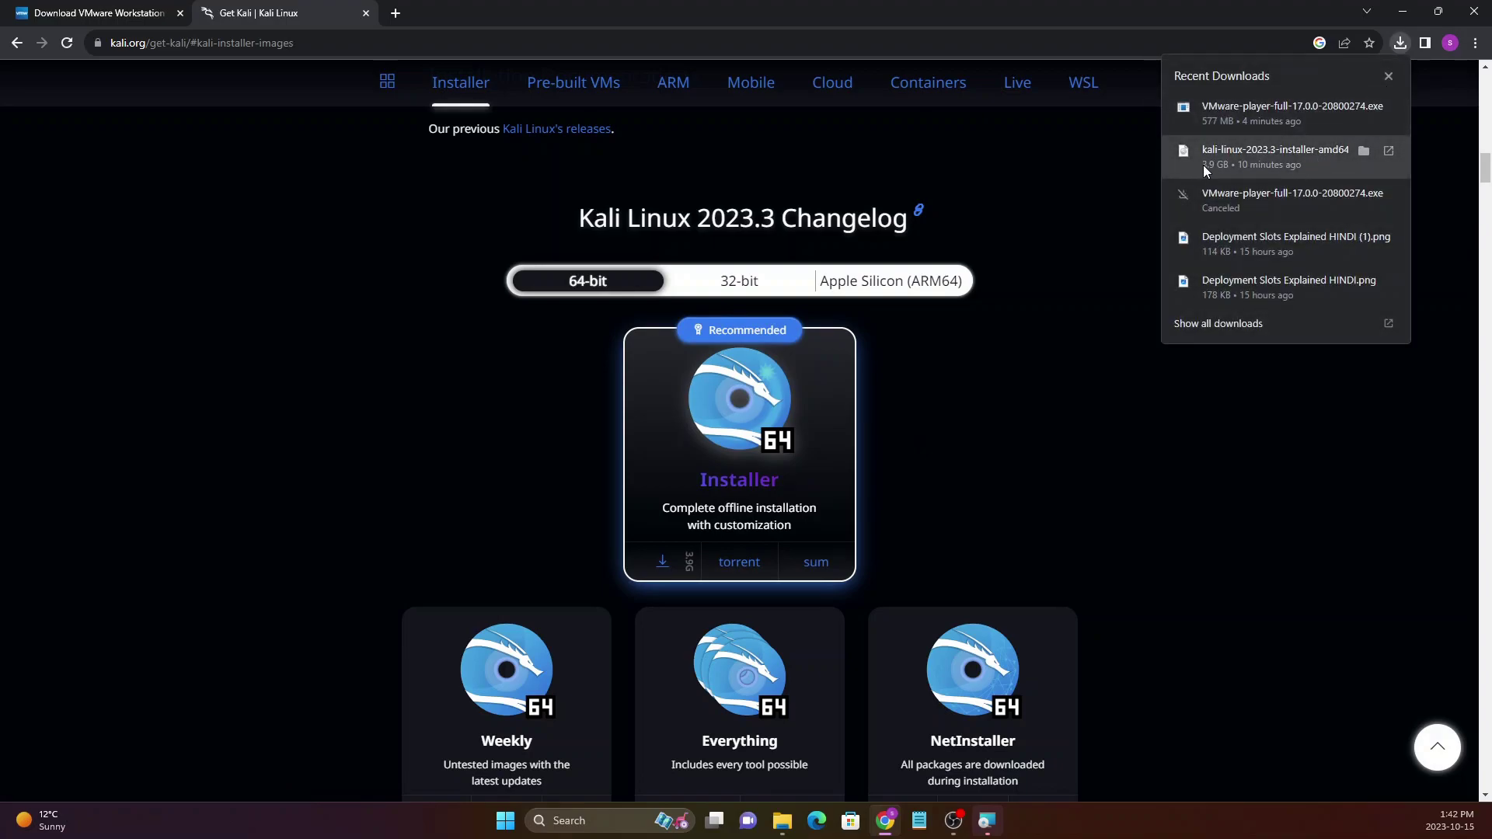
left_click(1119, 176)
scroll(905, 398, "down", 1)
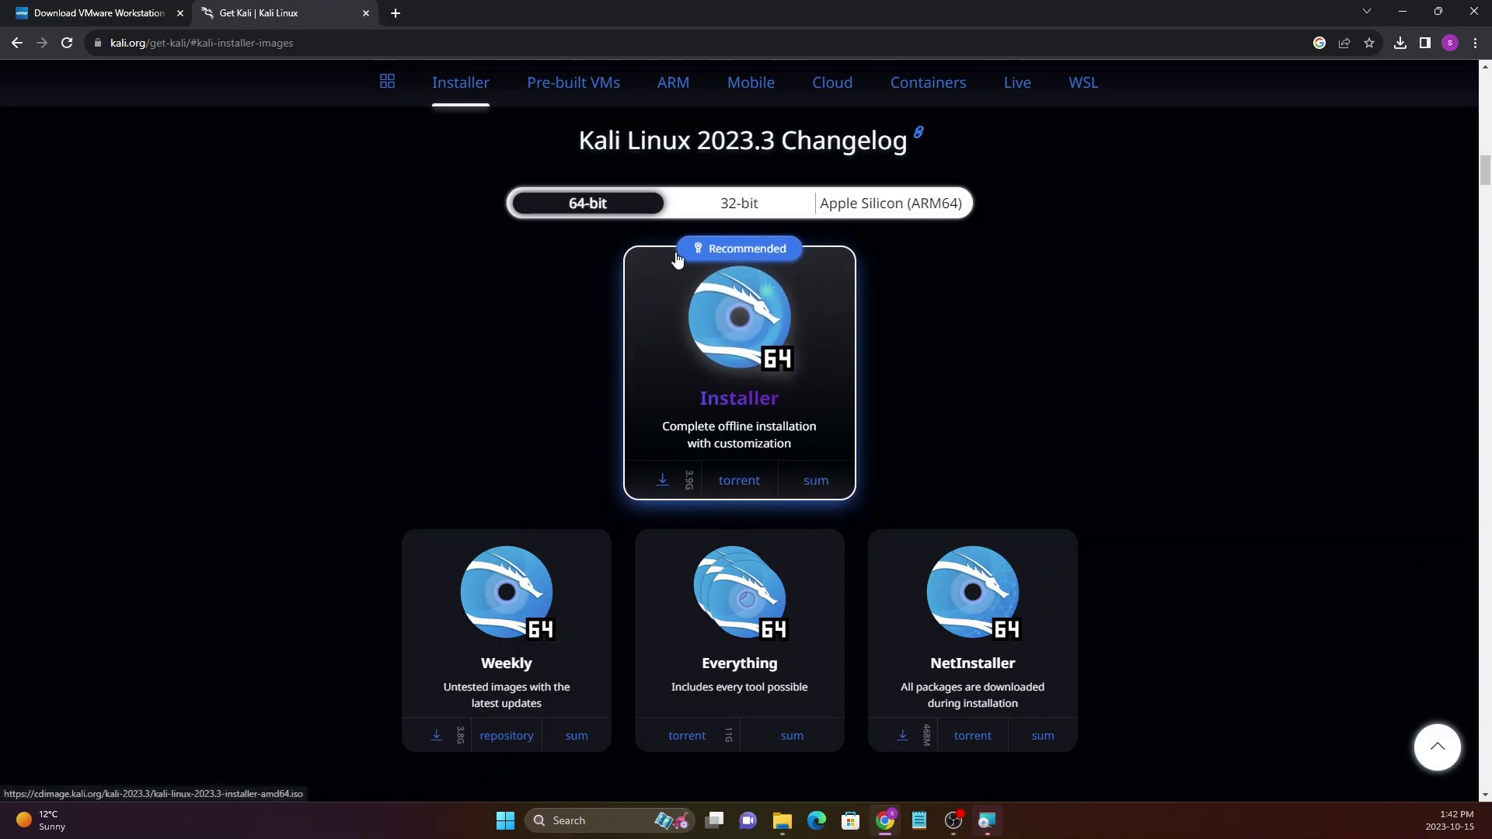
- Finish the setup wizard and launch VMware Workstation 17 Player via a Start search for 'vmwa'
left_click(1402, 11)
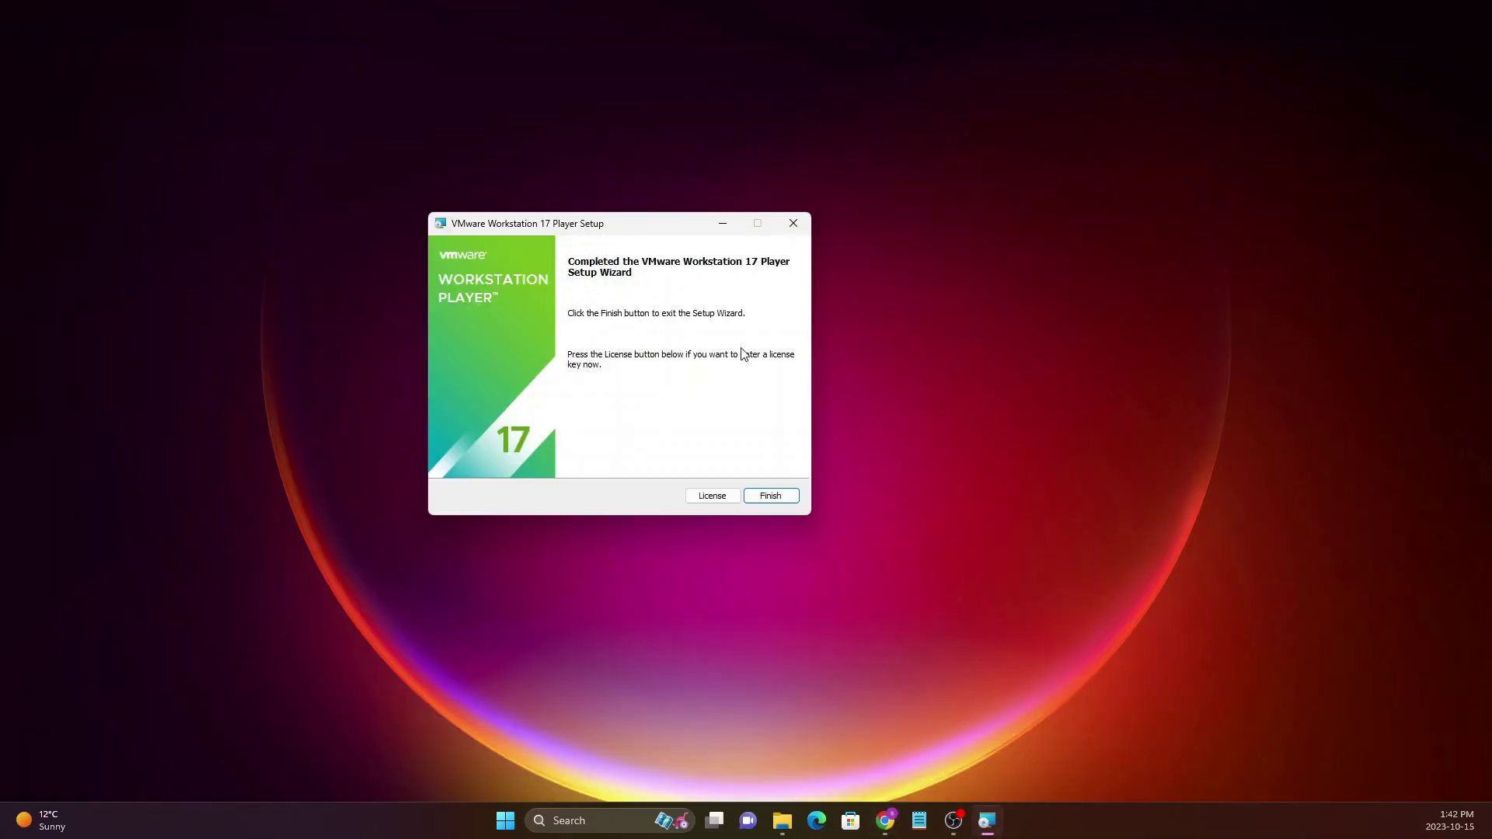
left_click(766, 501)
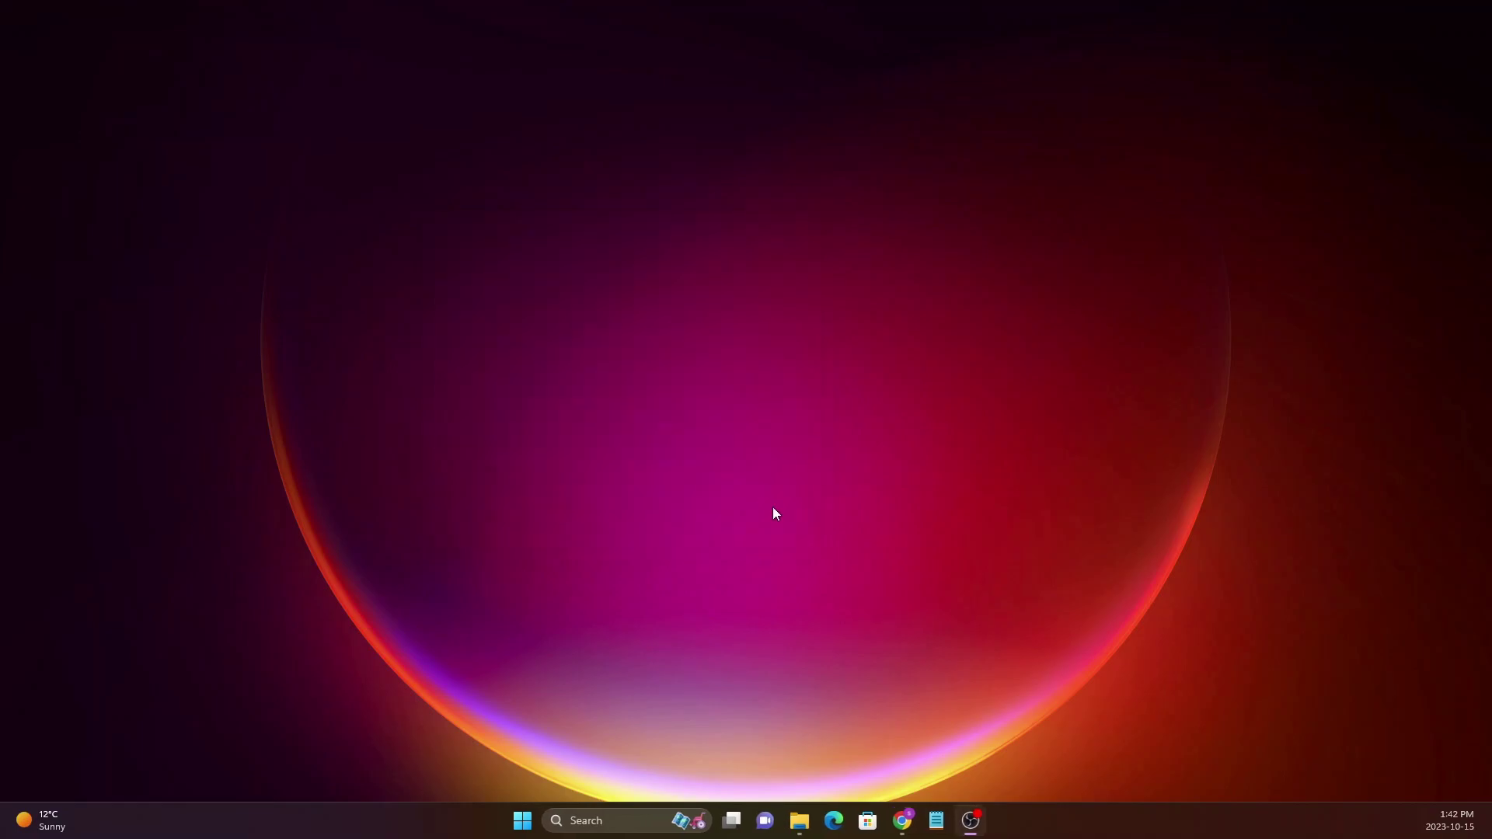
key("super")
left_click(531, 832)
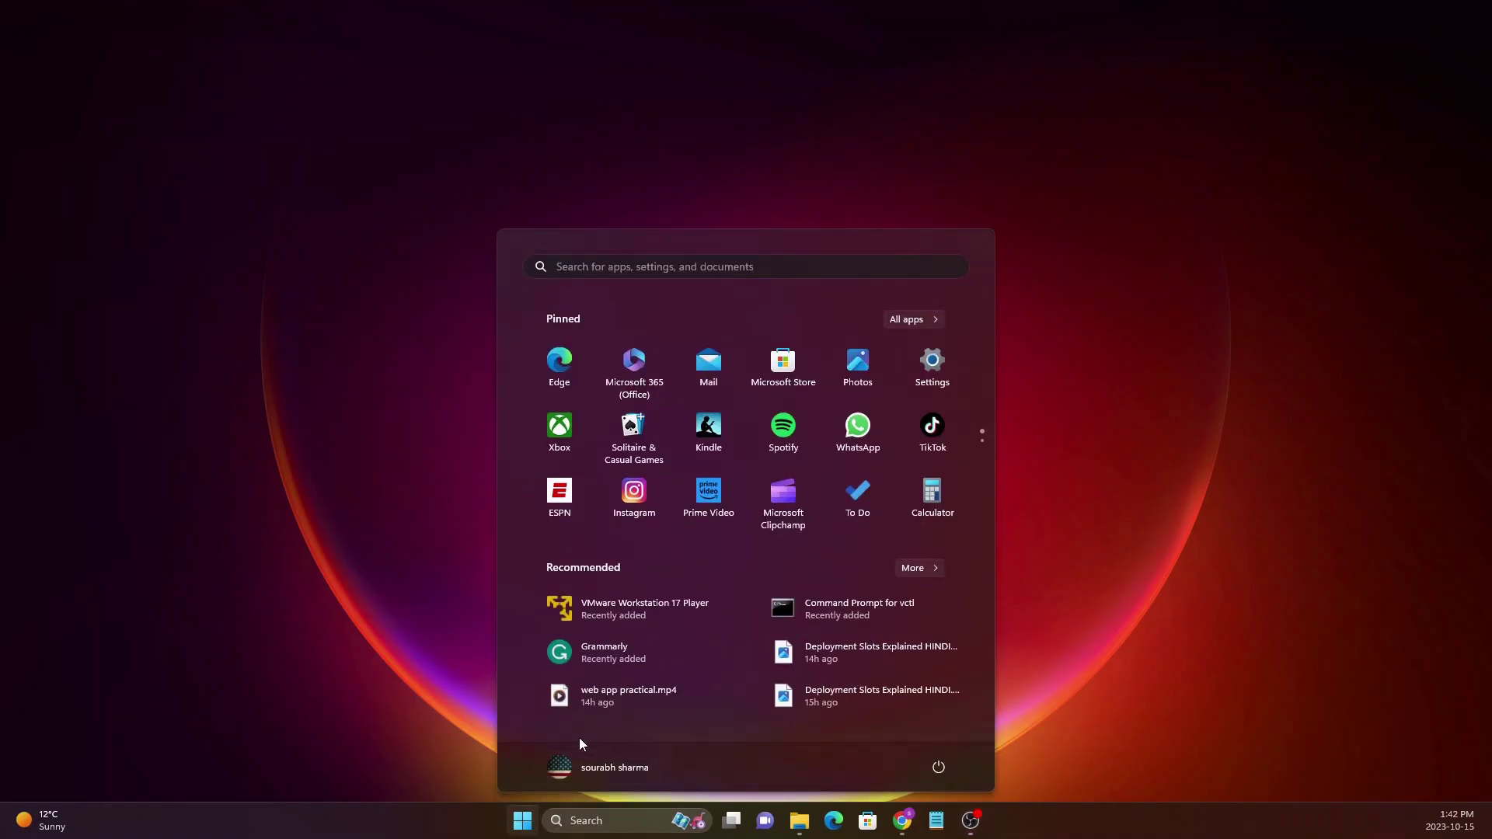
type("vmwa")
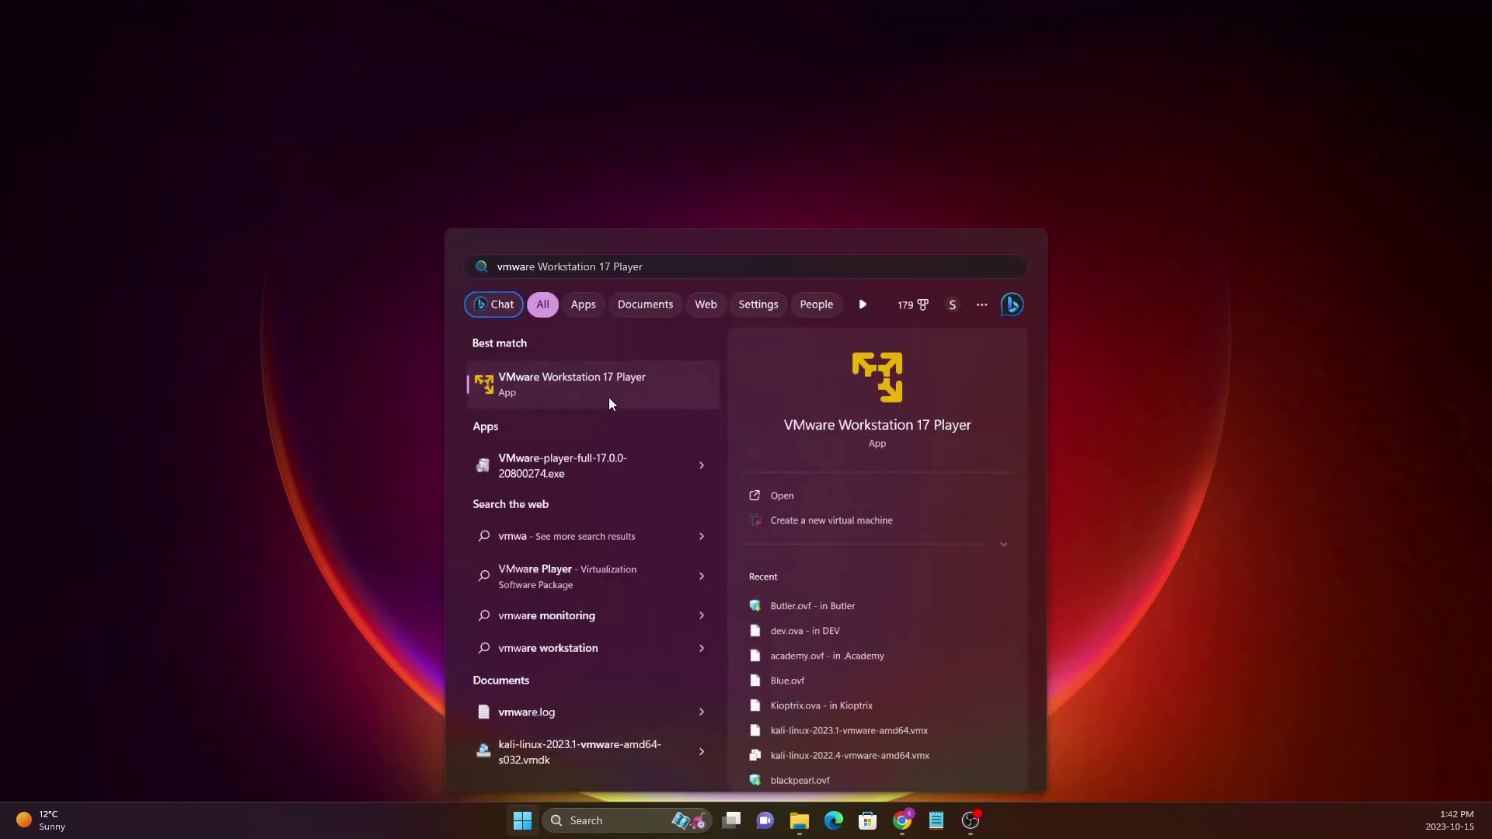
left_click(612, 395)
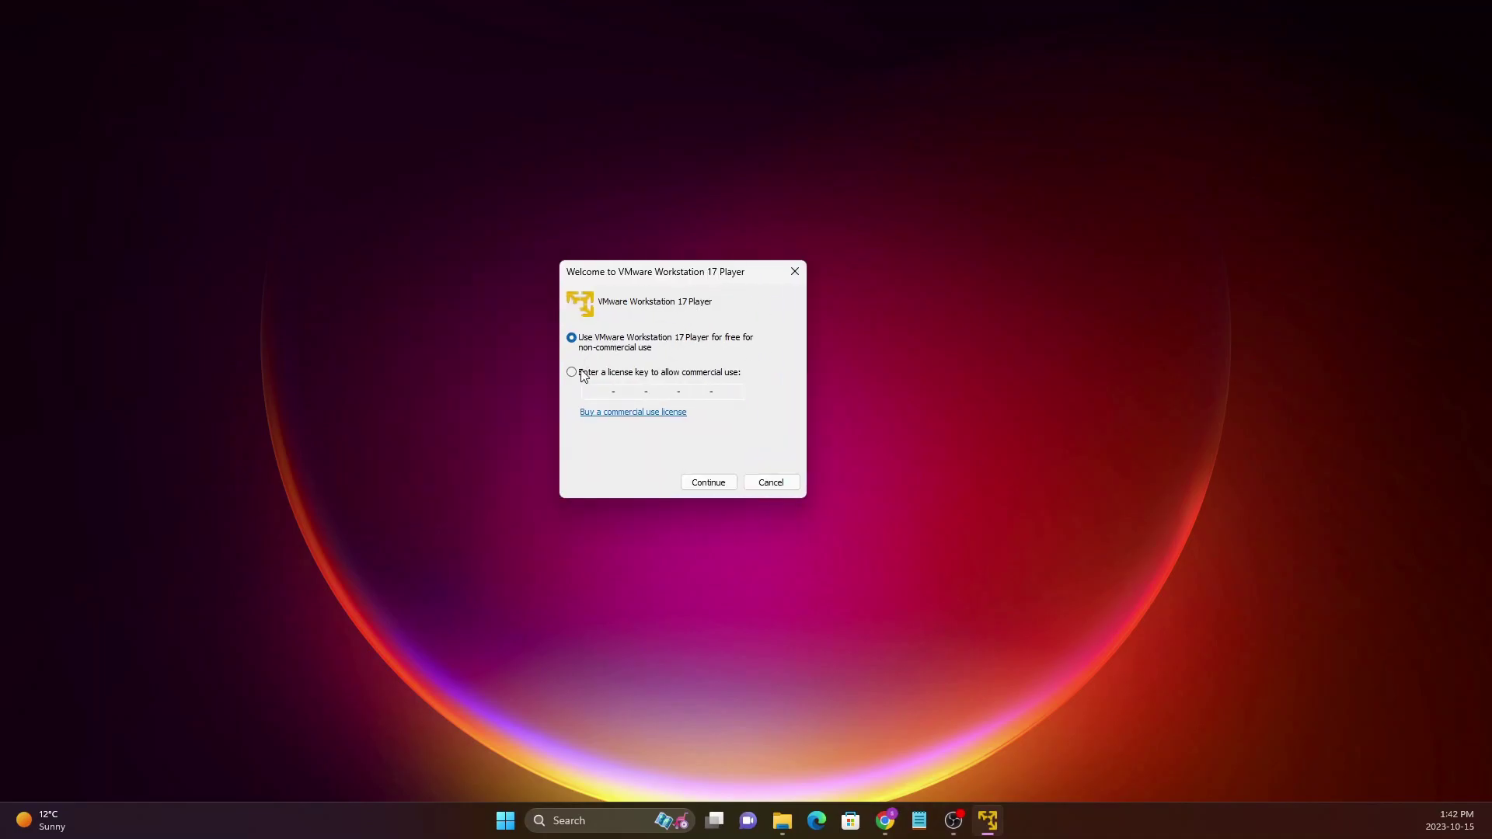
- Choose free non-commercial use instead of entering a licence key, and confirm it
left_click(621, 380)
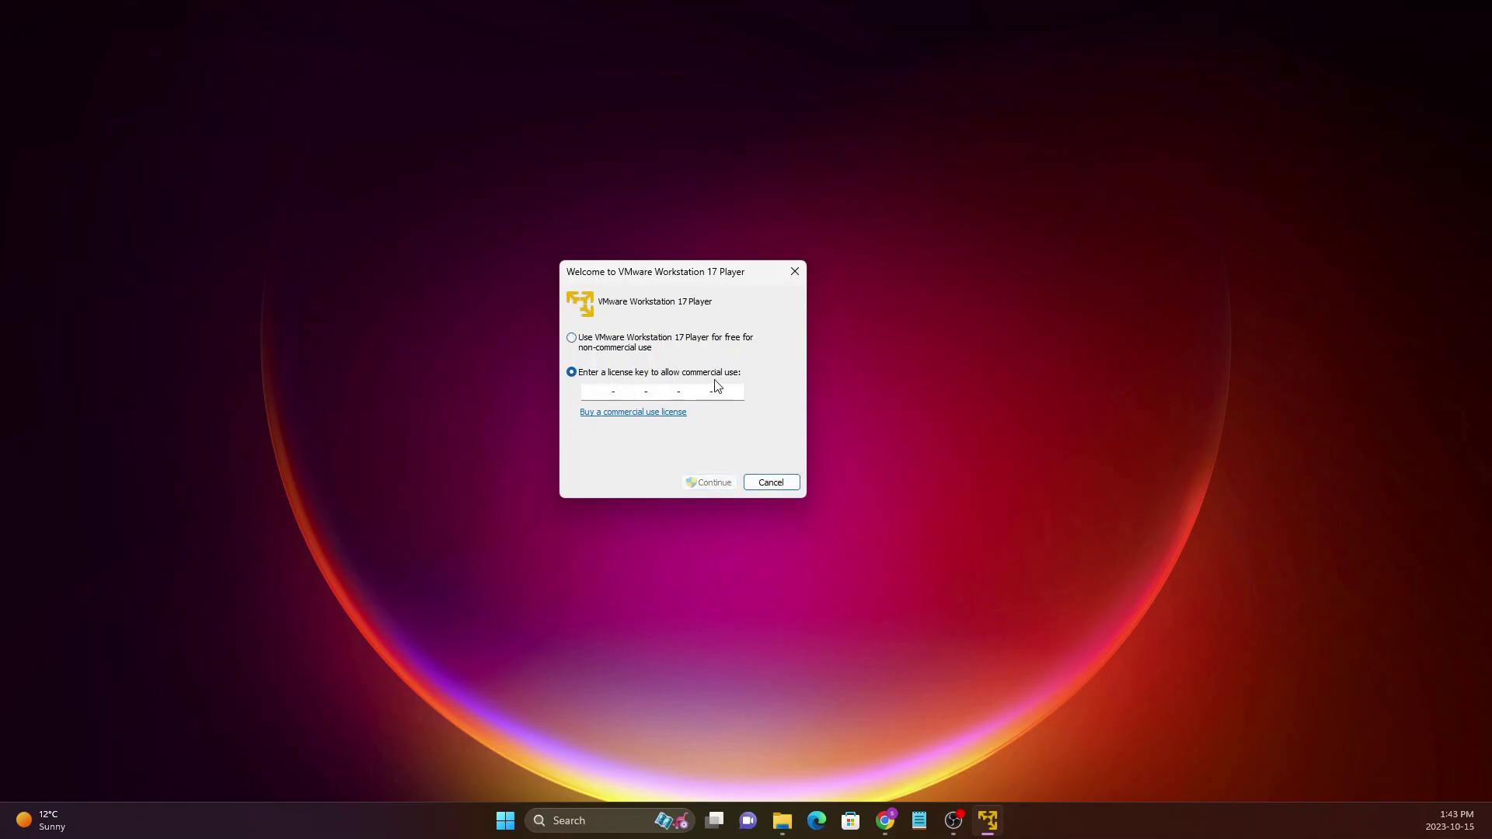
left_click(571, 339)
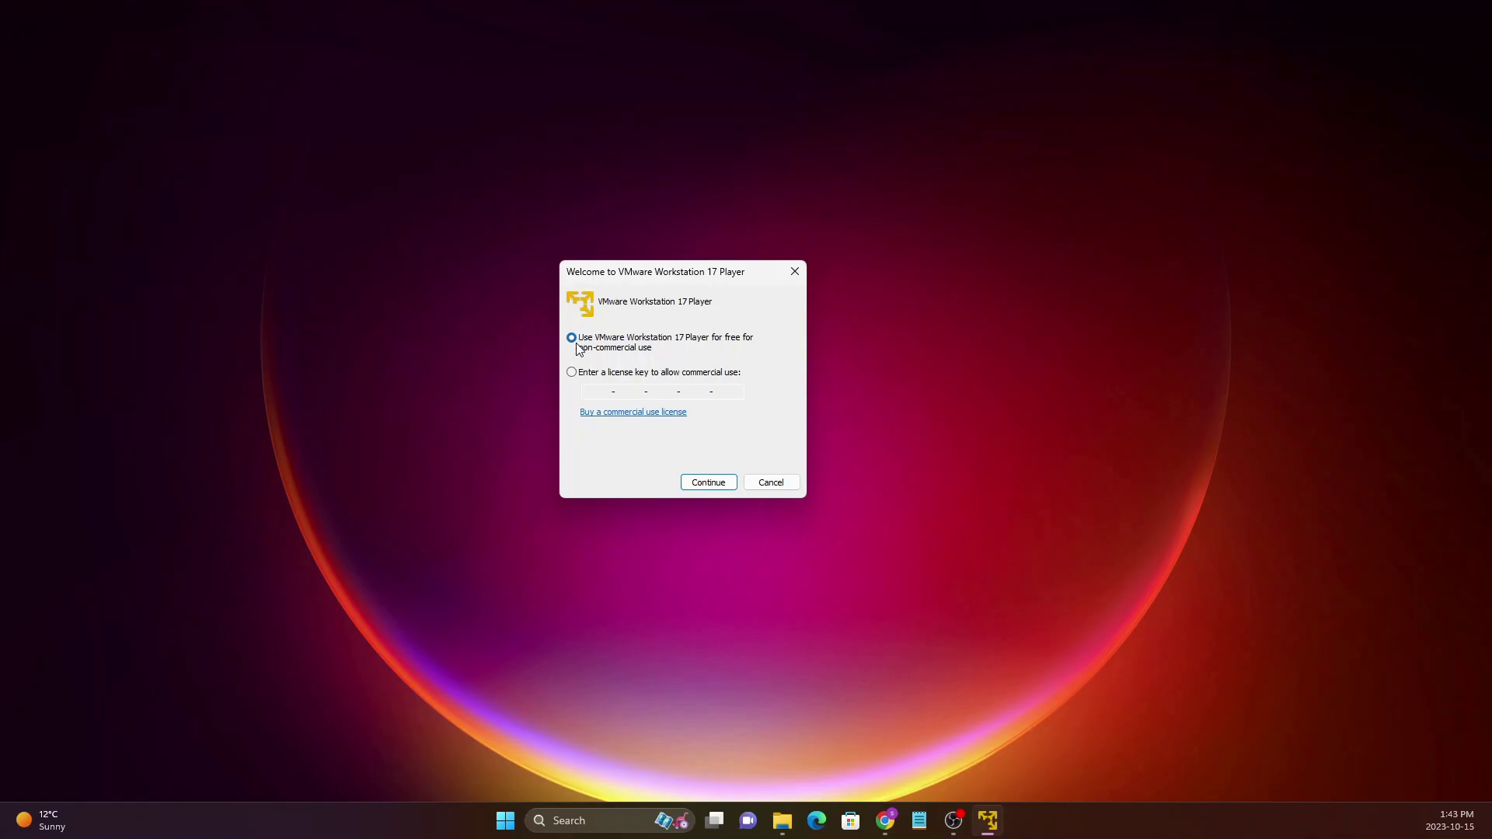
left_click(710, 482)
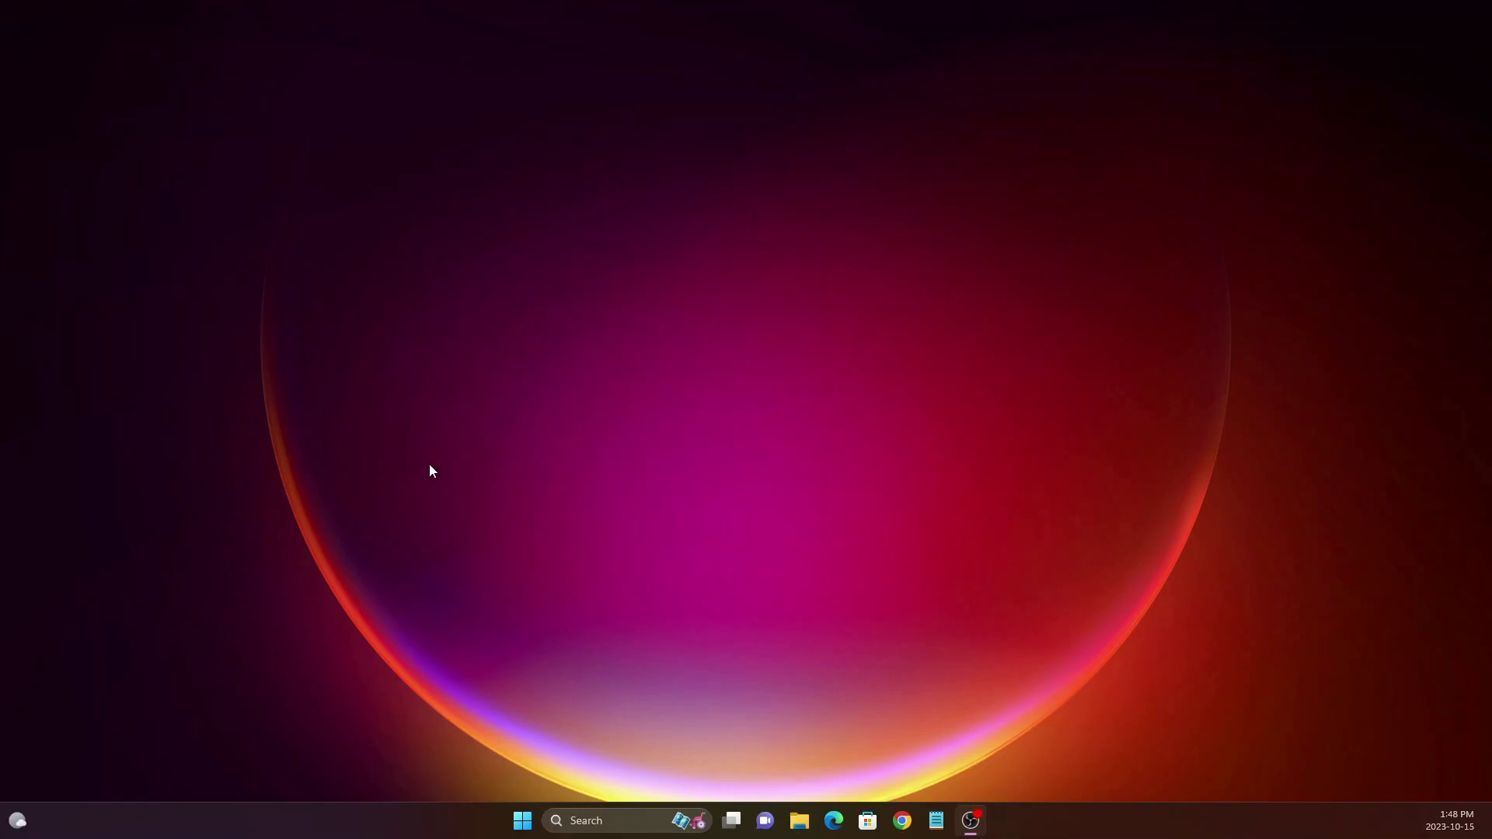
- Launch VMware Workstation 17 Player from a 'vmware' Start search and maximize its window
left_click(522, 821)
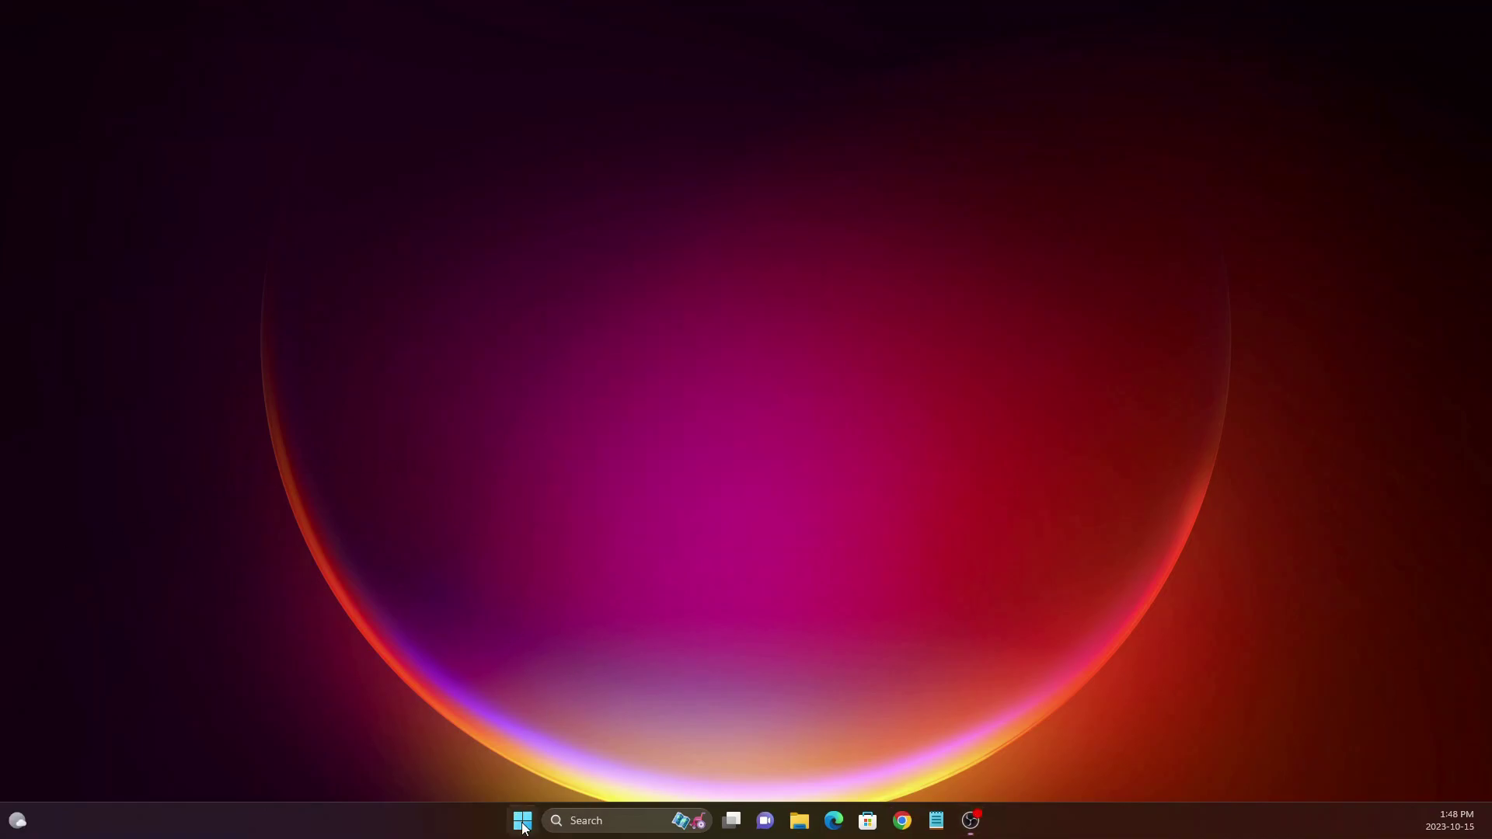
type("vmware")
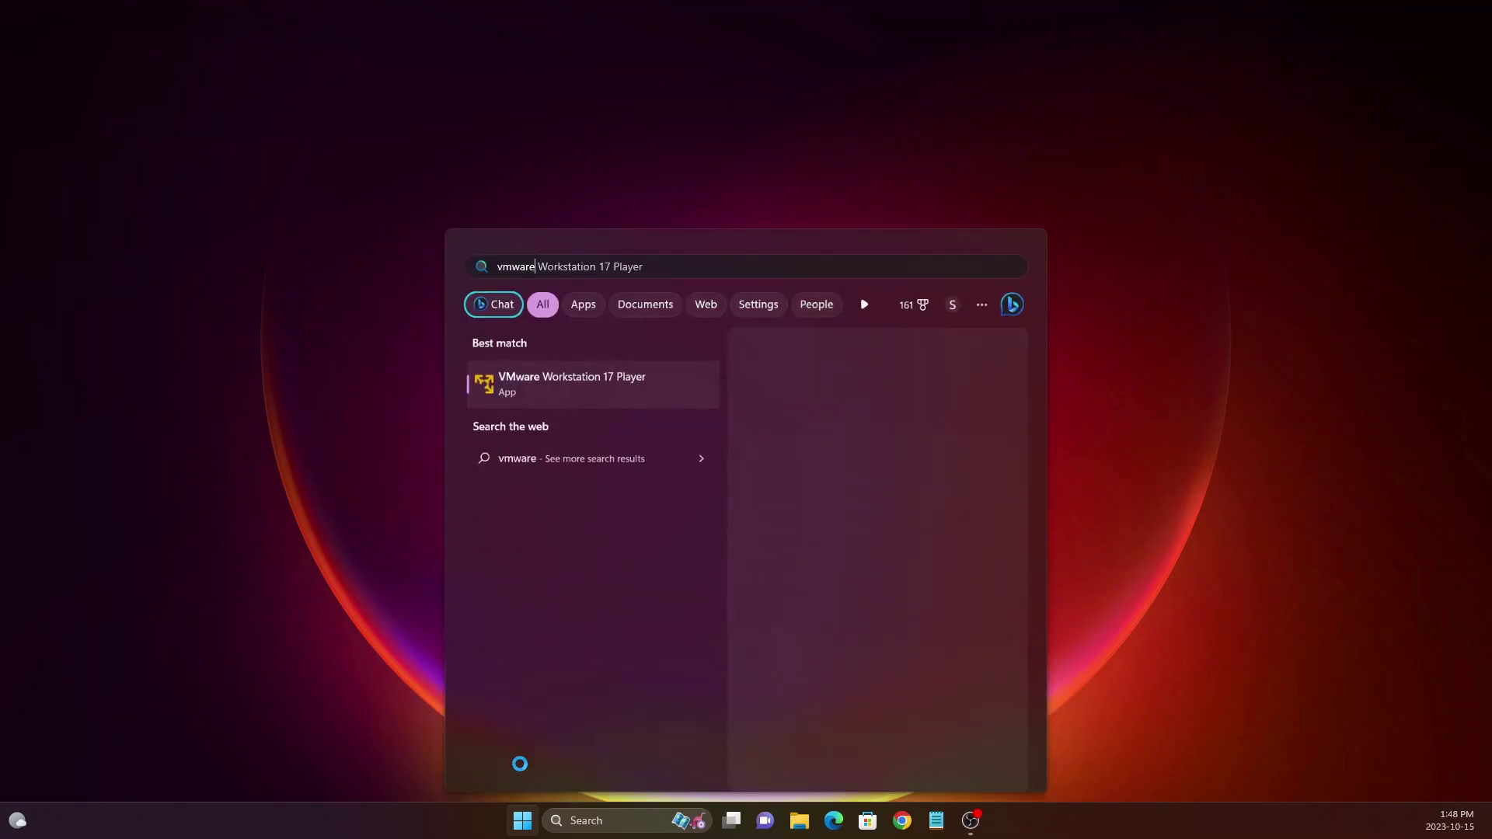
key("Return")
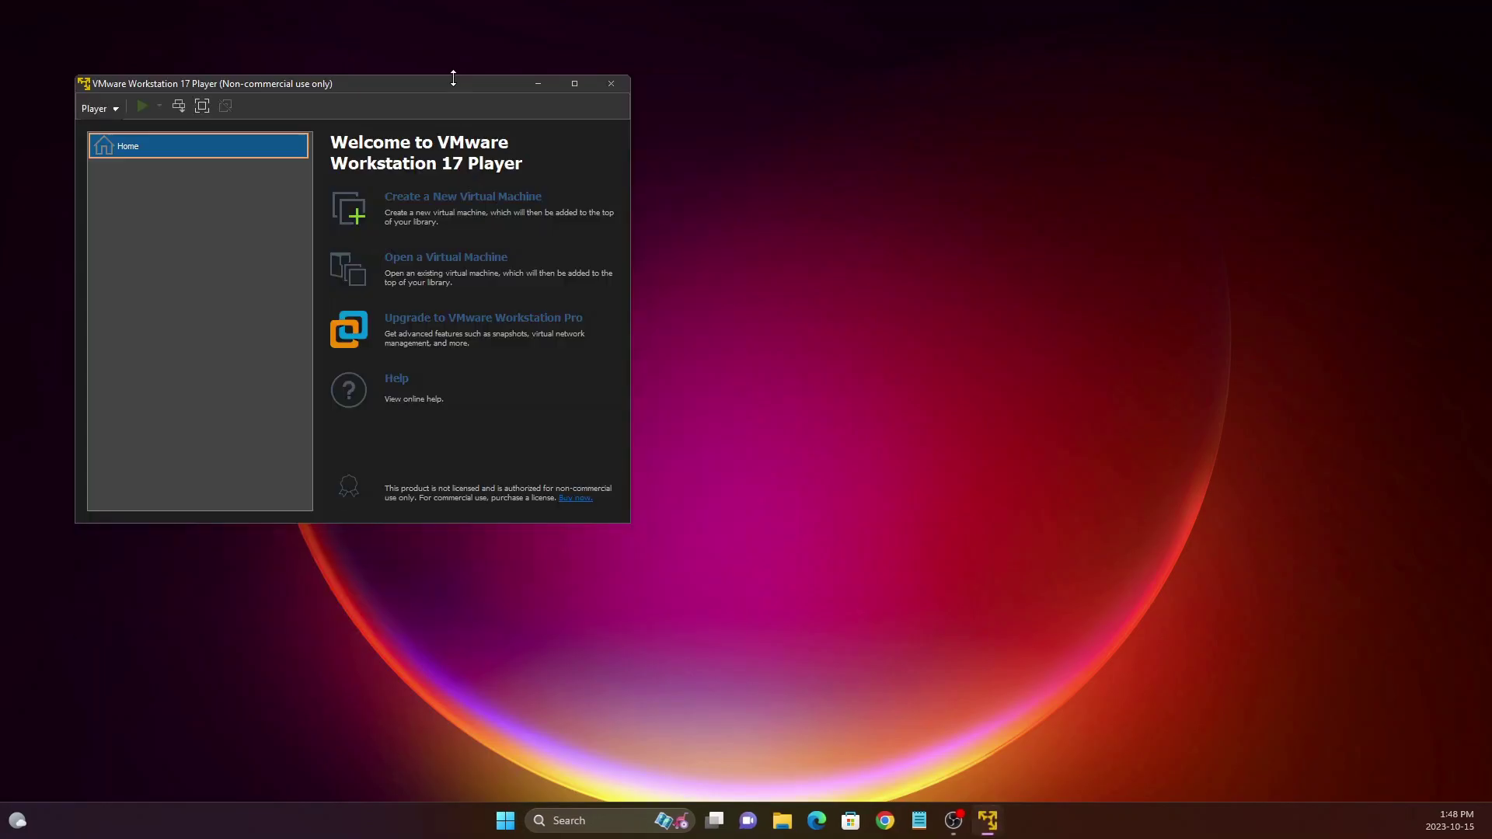
double_click(449, 83)
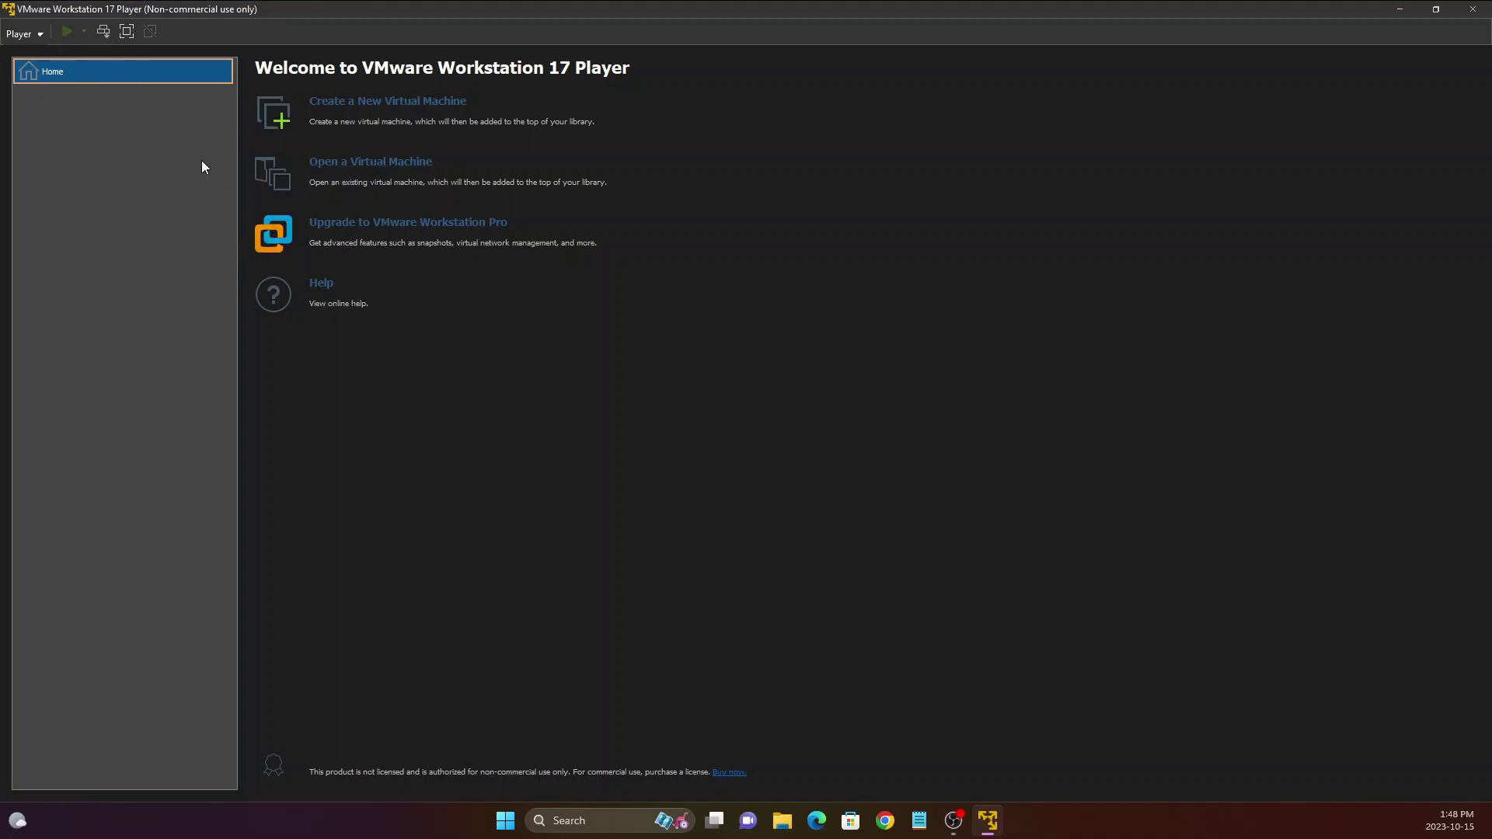
- Start a new virtual machine set to have its operating system installed later
left_click(340, 110)
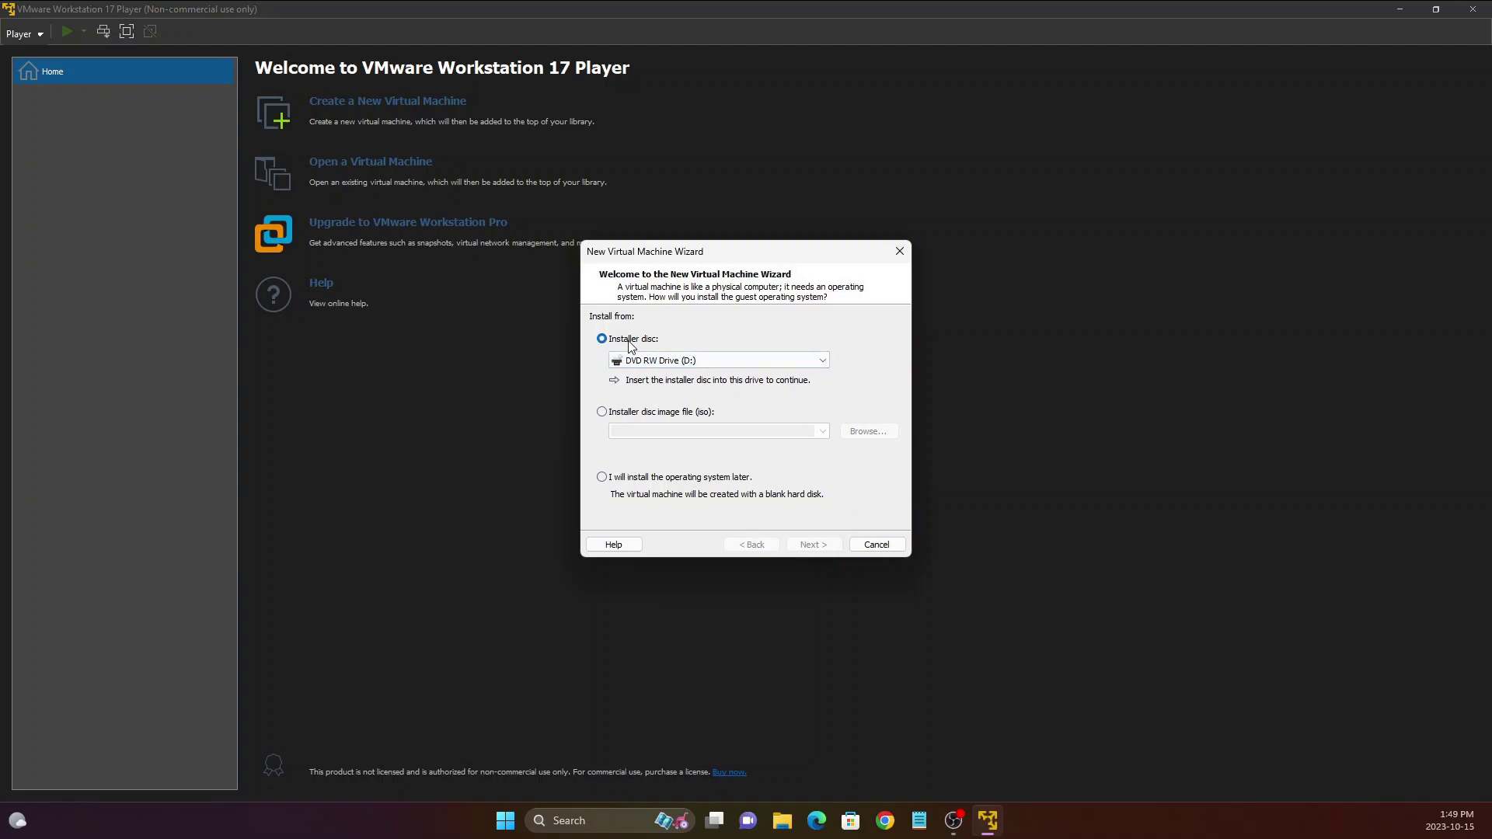
left_click(623, 415)
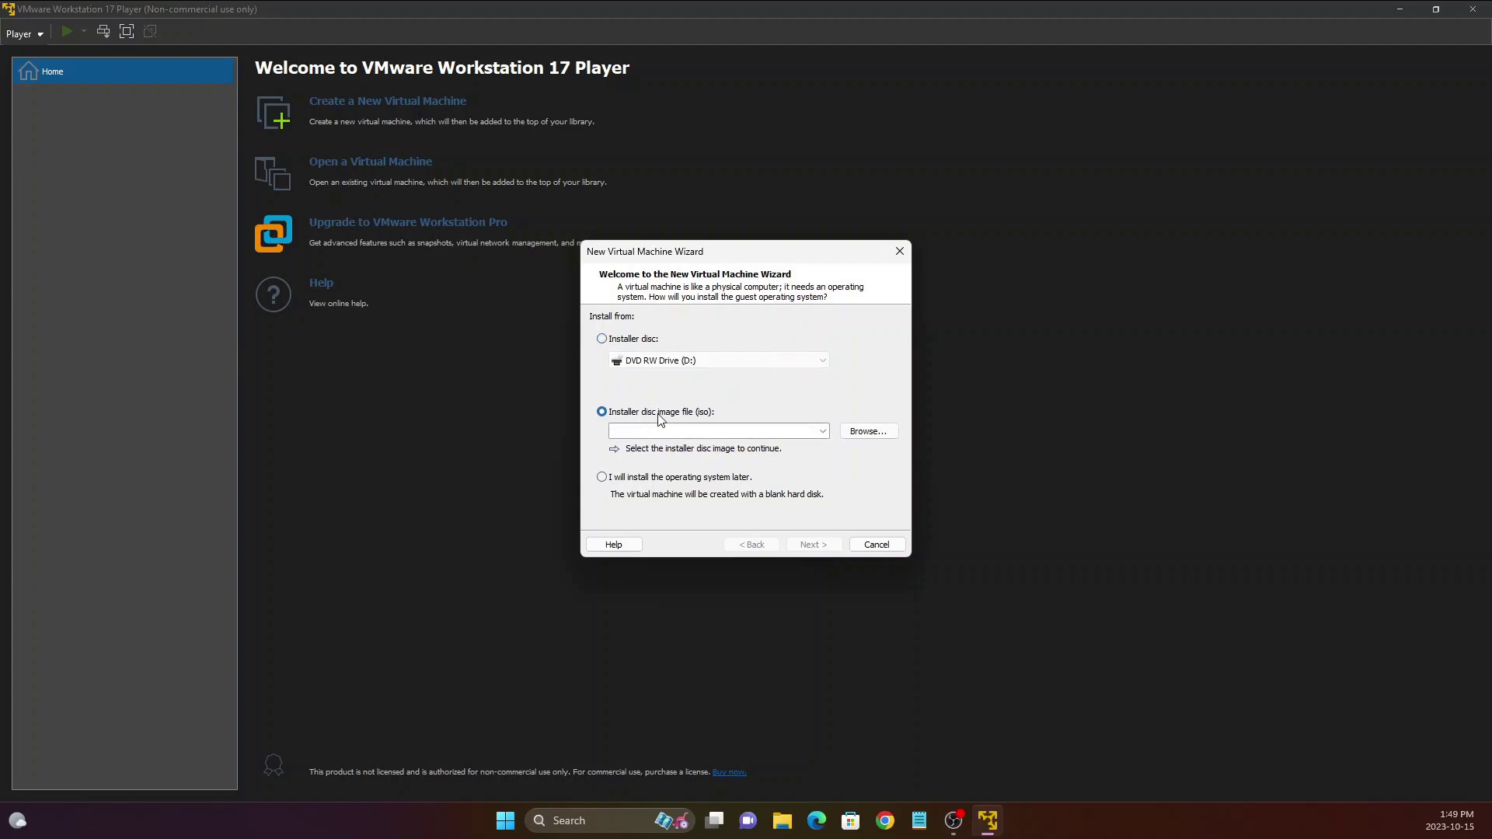
left_click(625, 482)
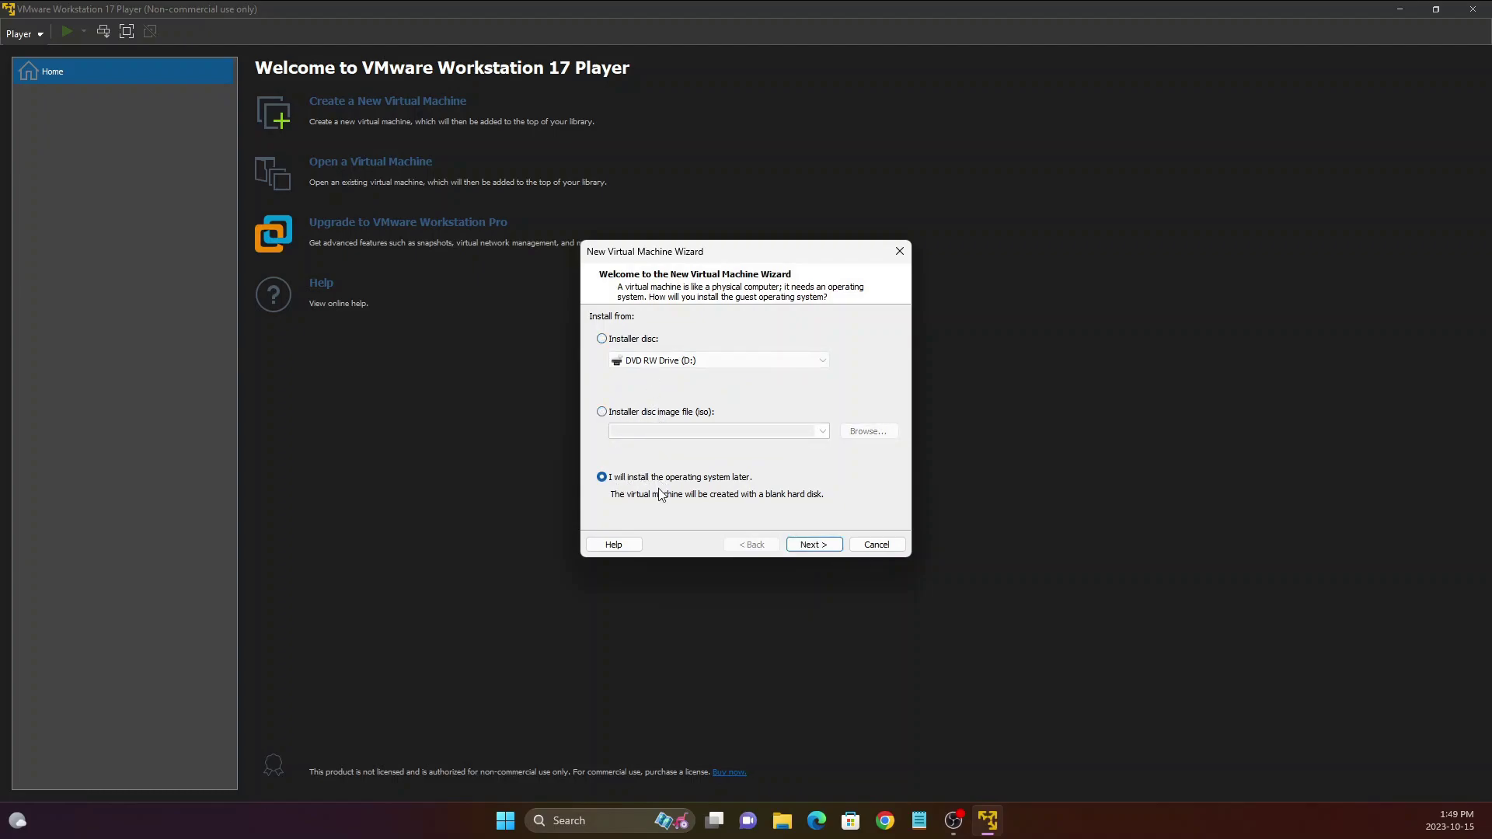
left_click(822, 547)
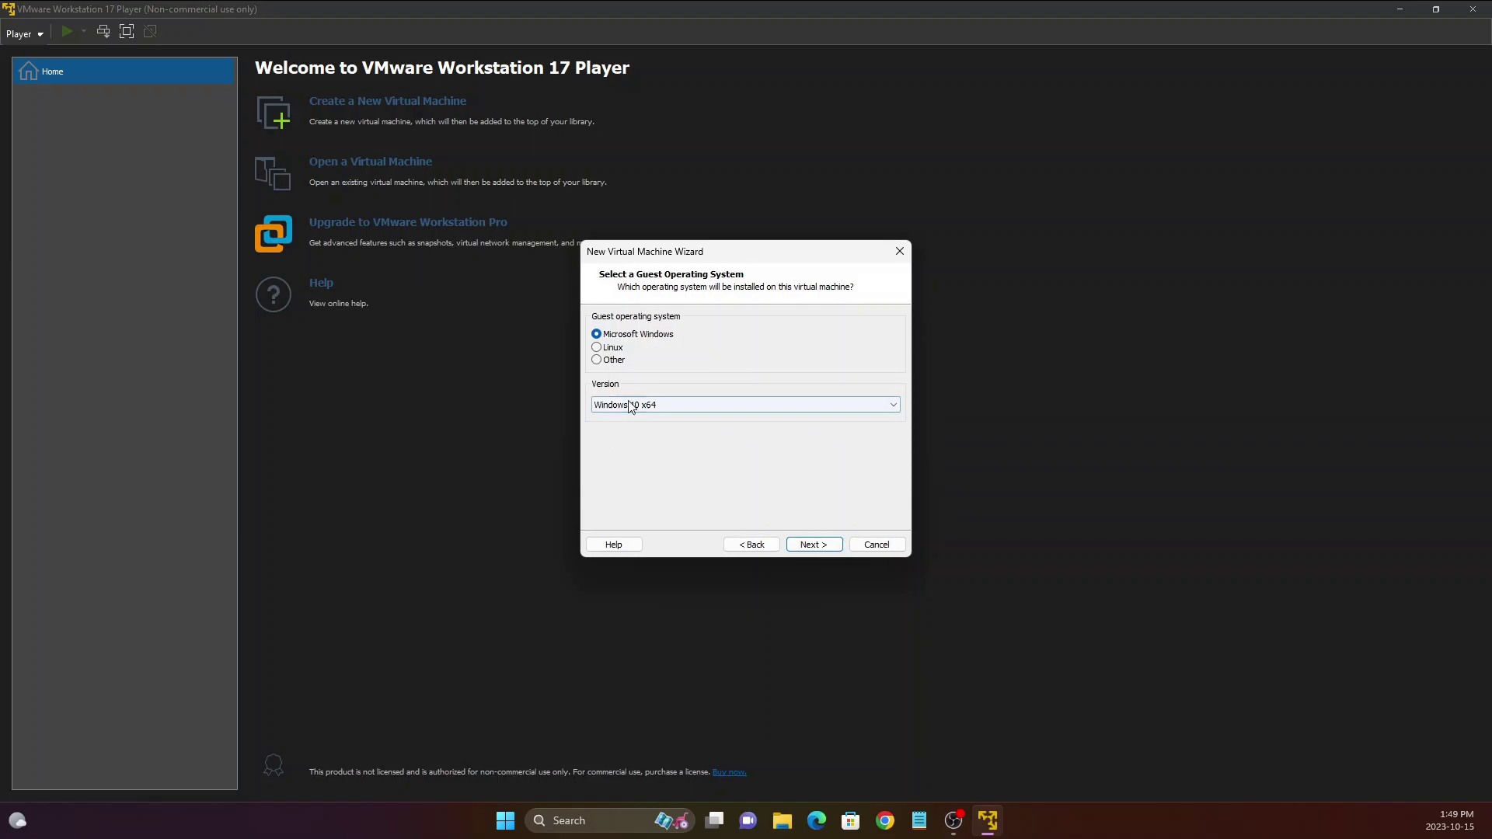
- Choose Linux as the guest OS with version Debian 11.x 64-bit
left_click(609, 348)
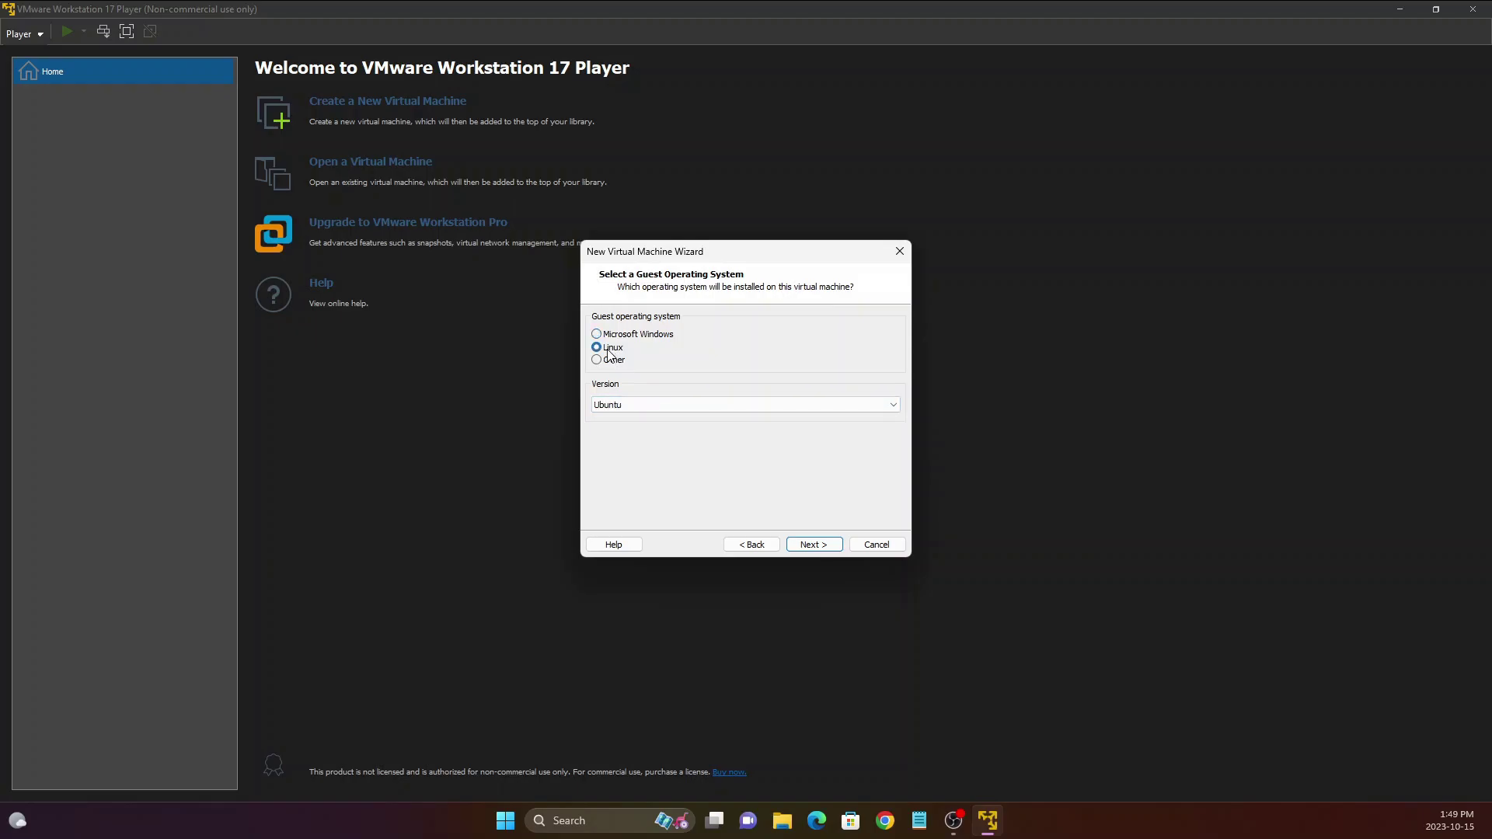
left_click(641, 404)
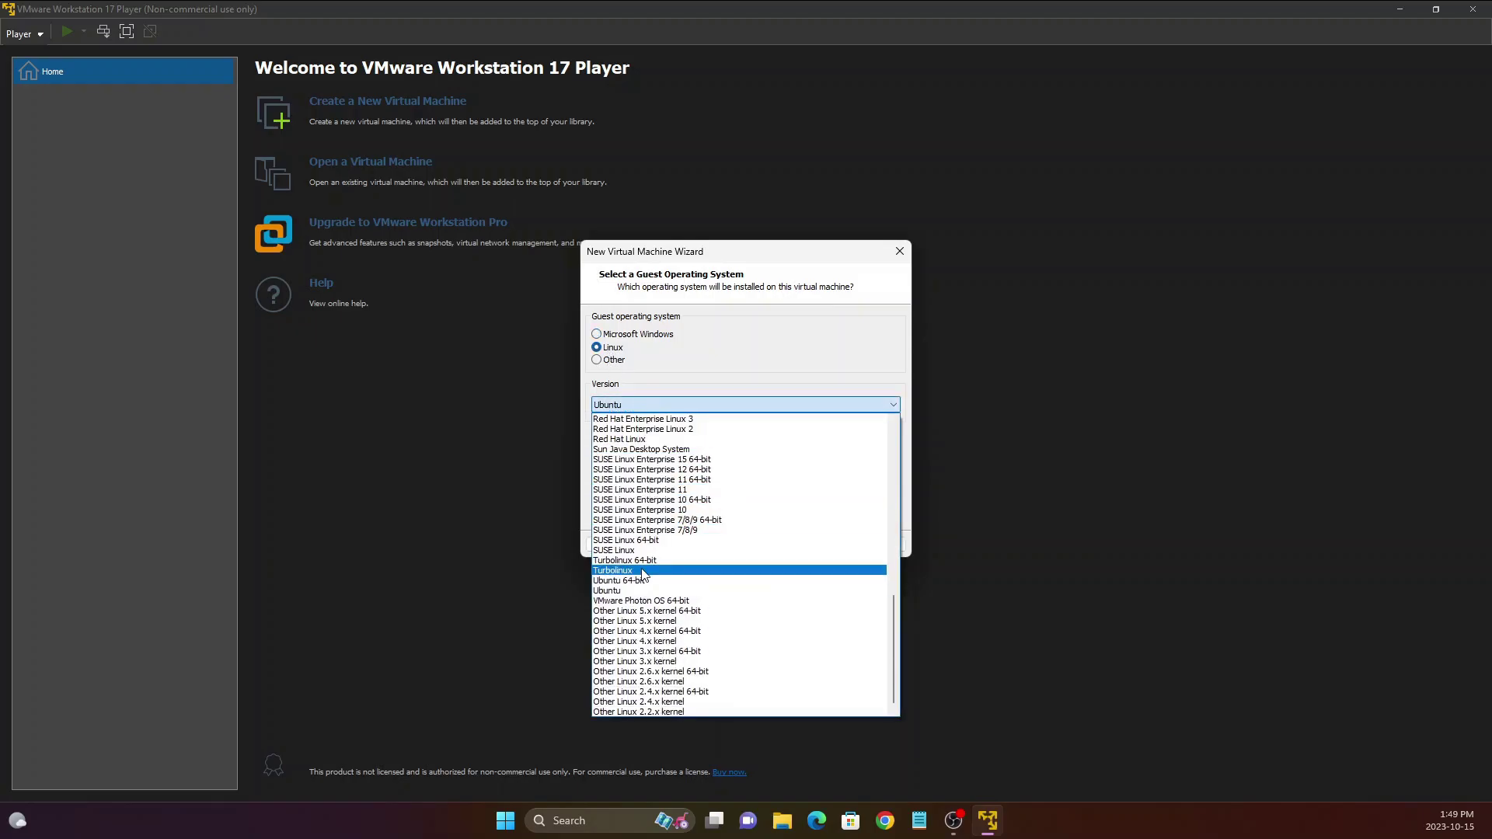
key("d")
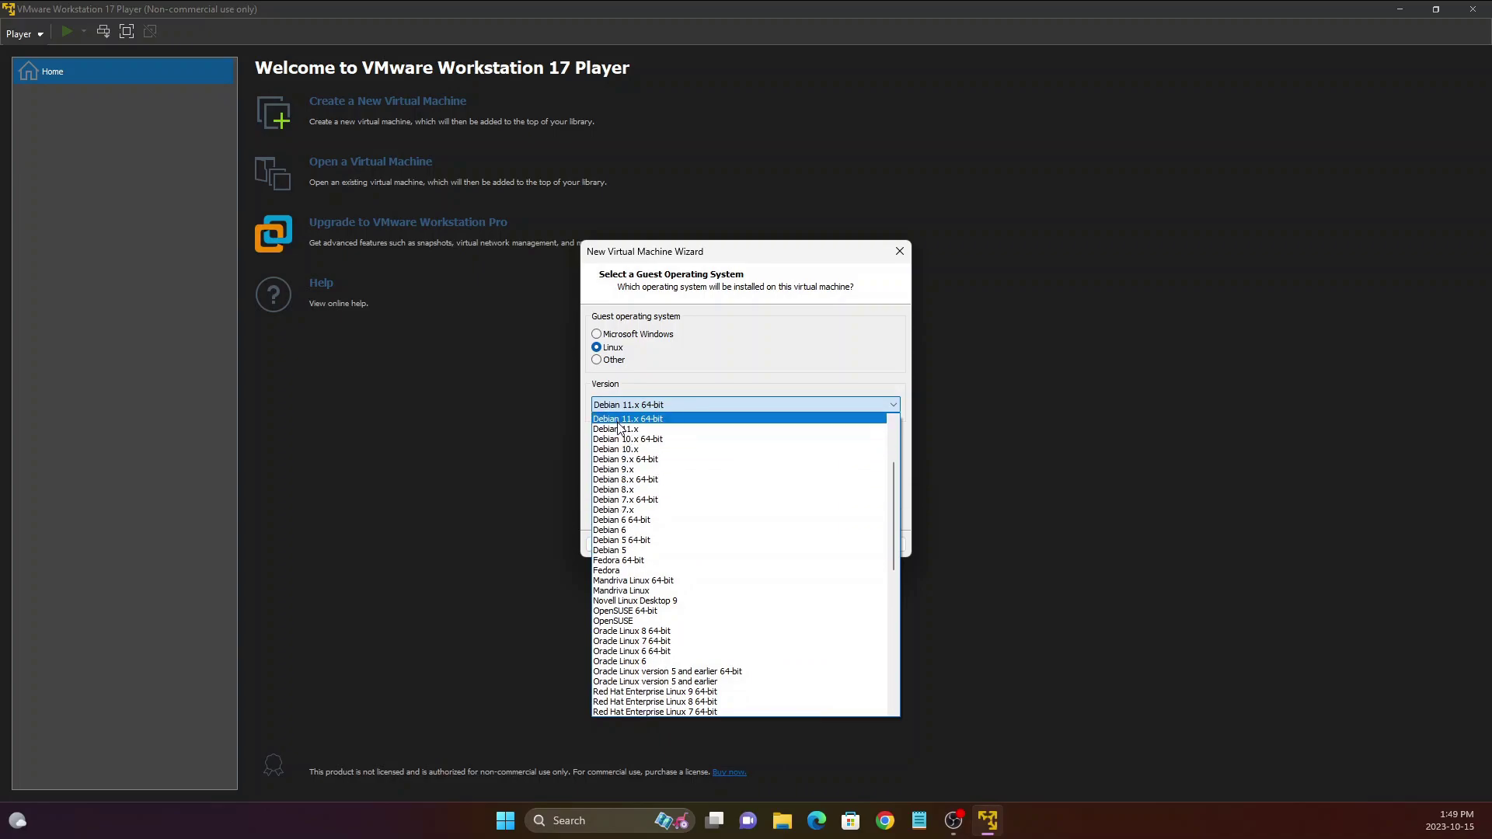
scroll(619, 426, "up", 1)
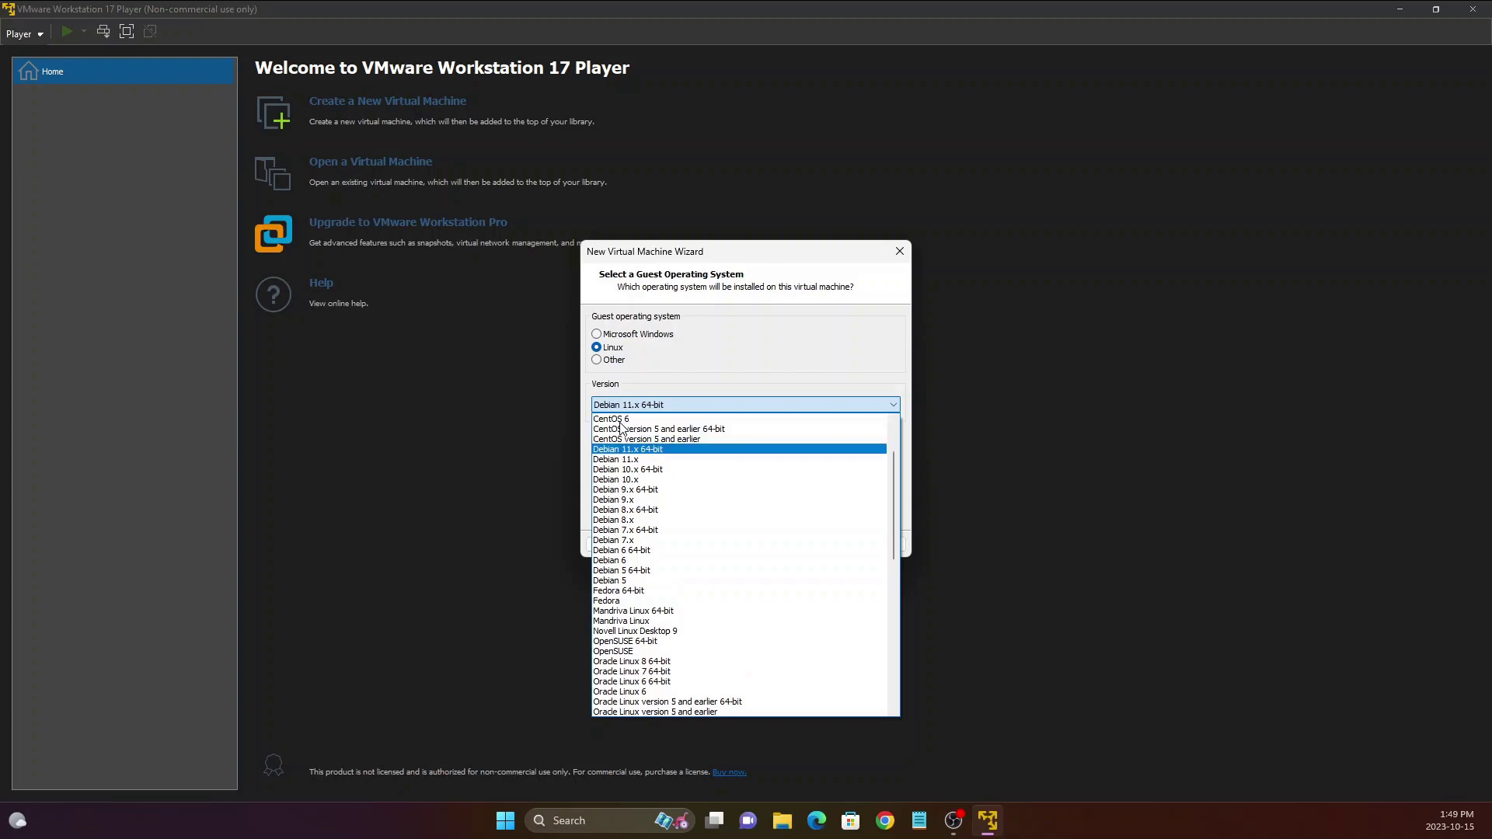
left_click(625, 450)
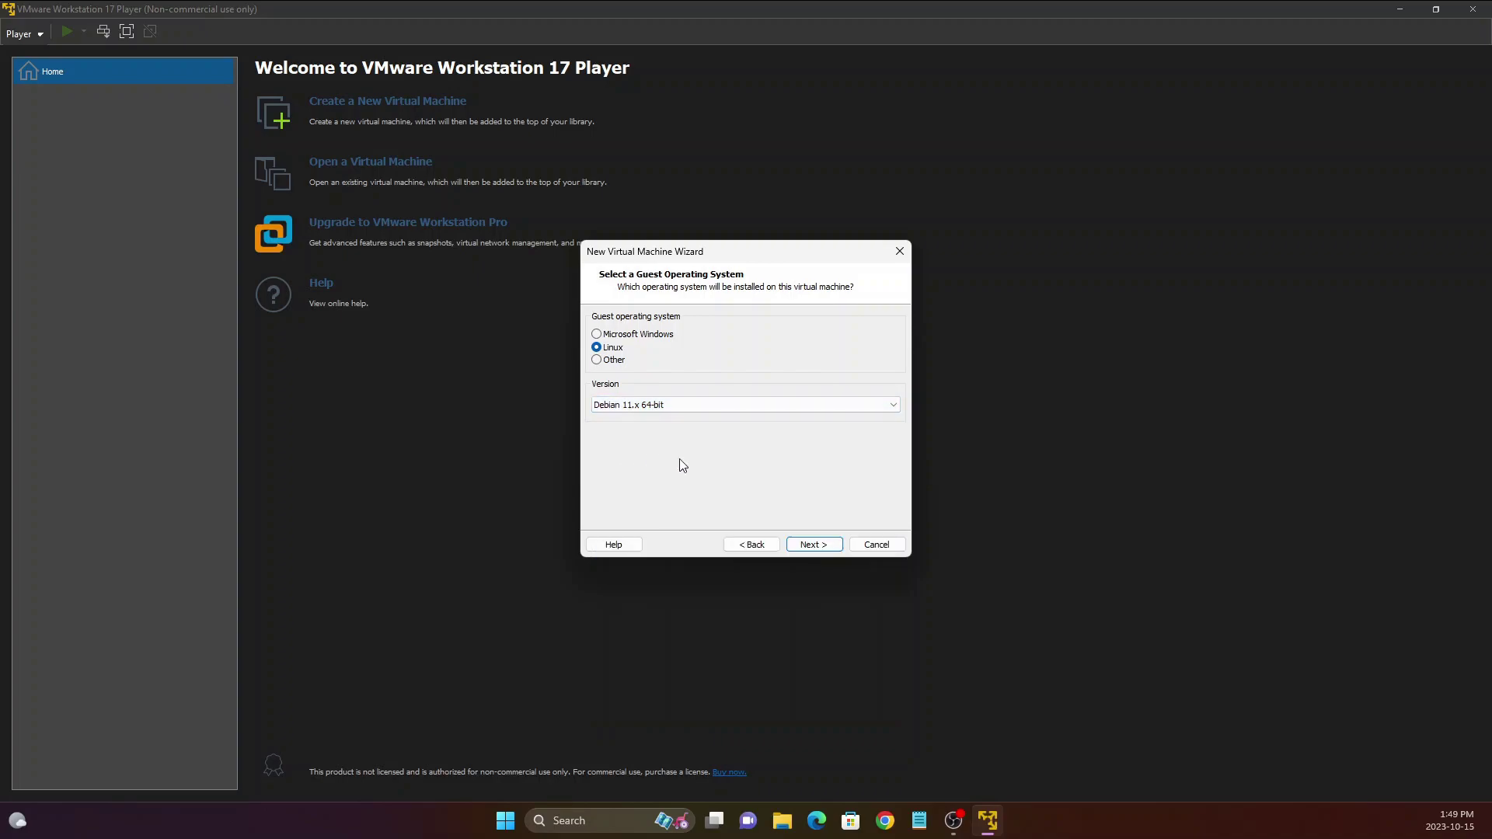
- Name the VM 'kali Linux' and check its Documents\Virtual Machines\kali Linux location
left_click(800, 546)
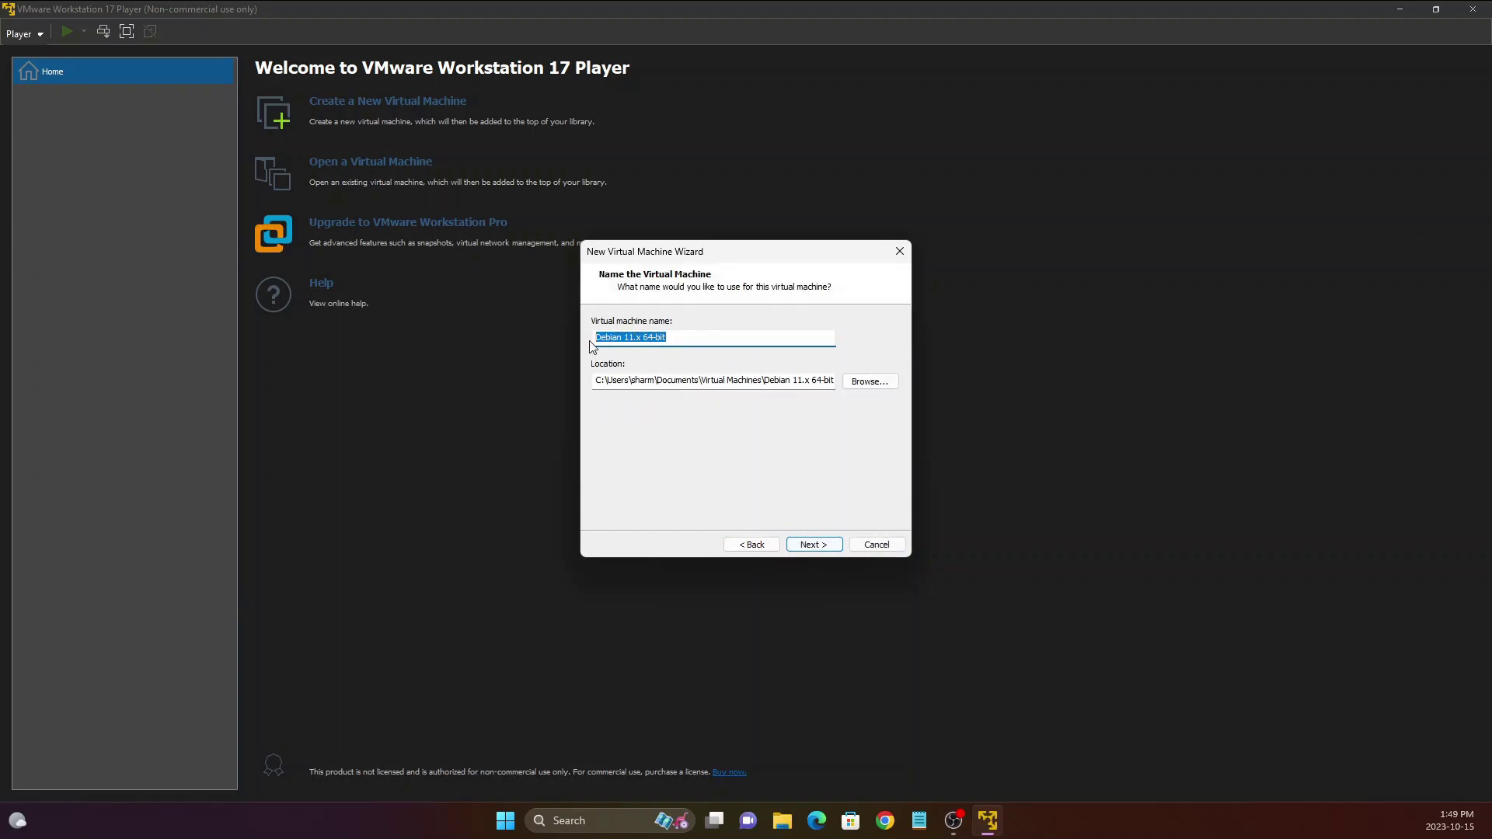
type("kali Linux")
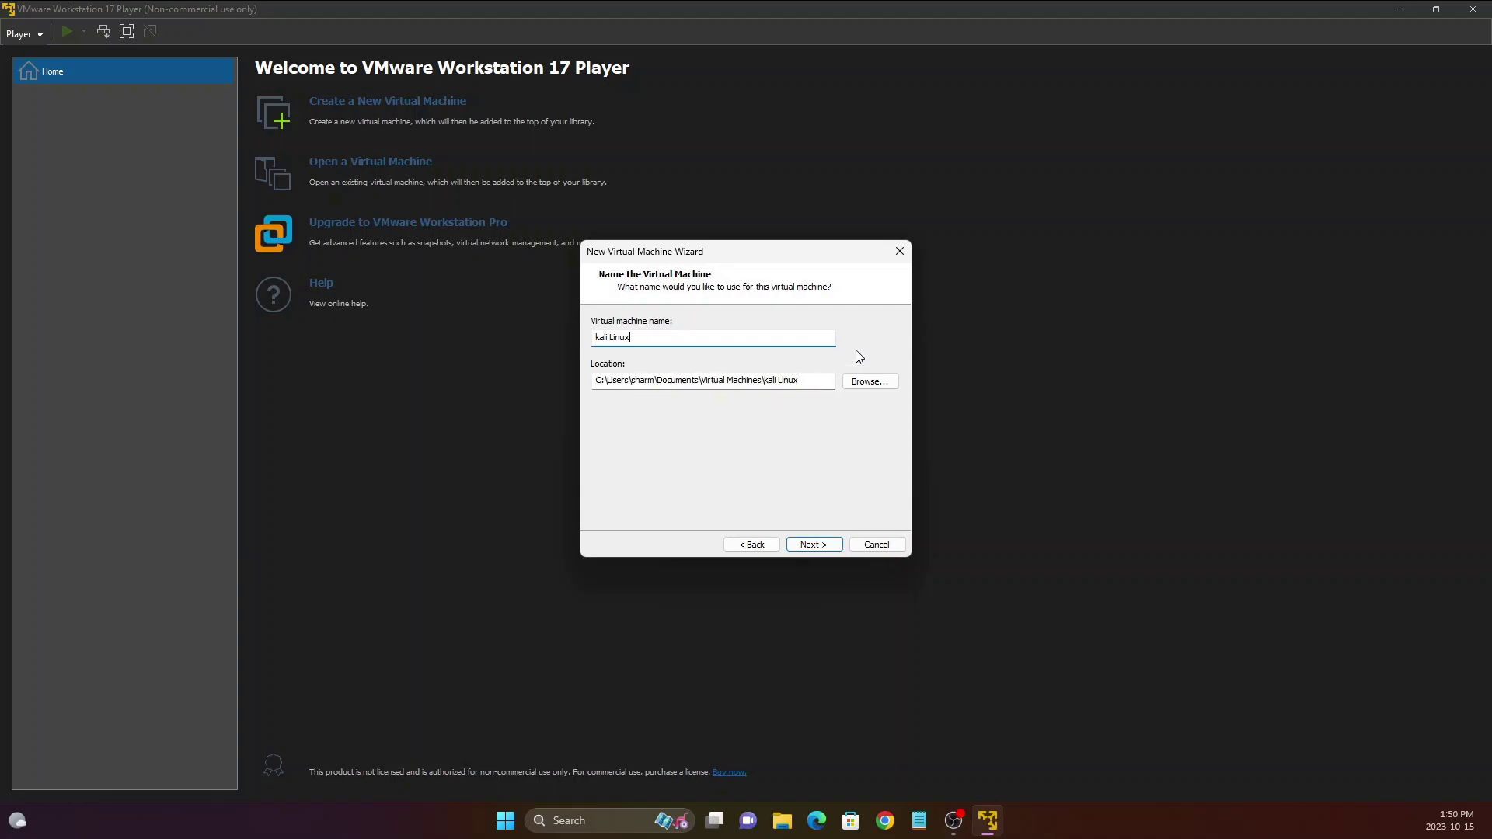
left_click_drag(802, 381, 597, 381)
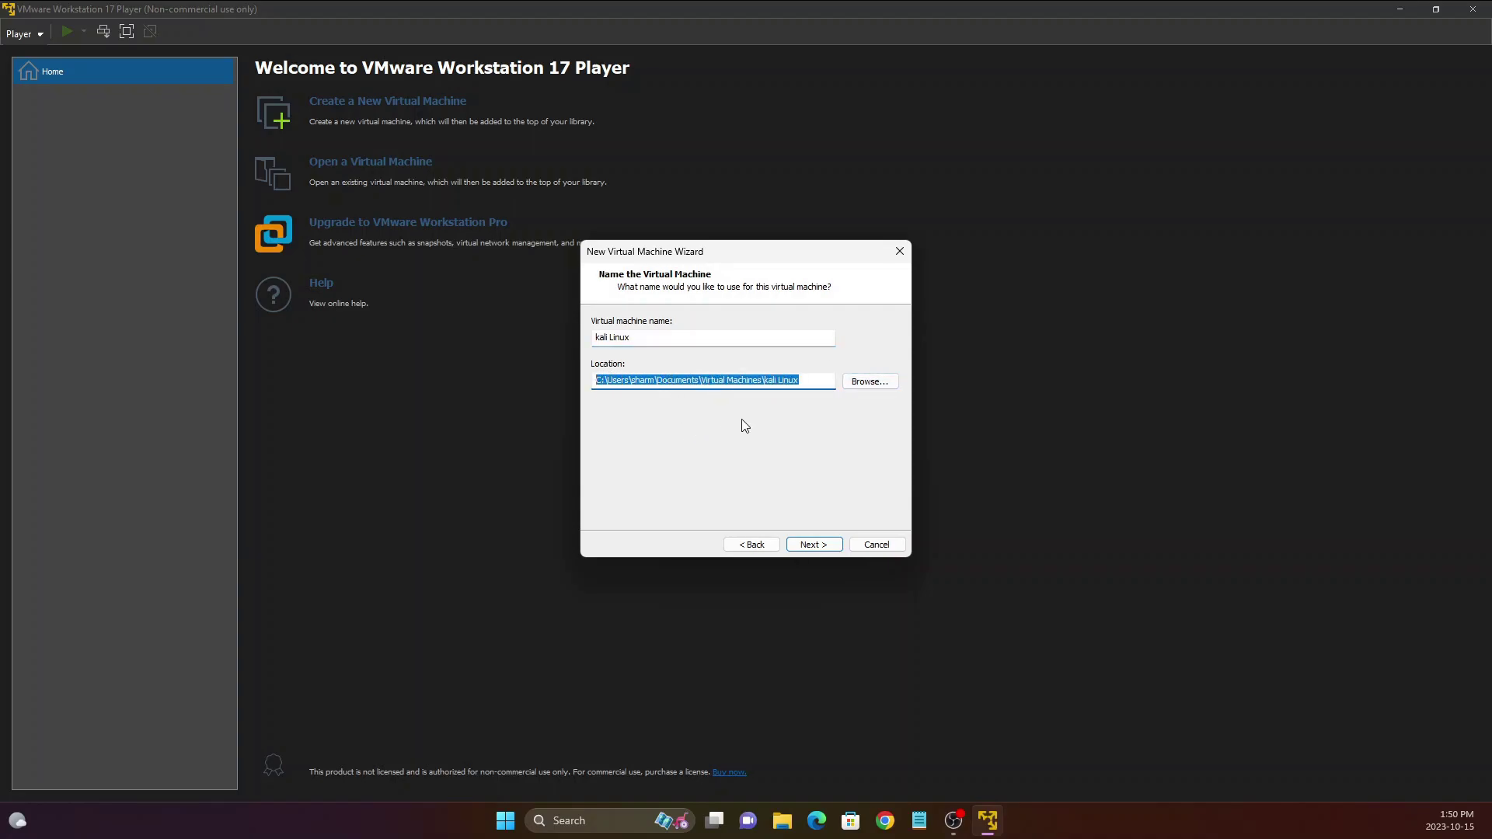
left_click(752, 380)
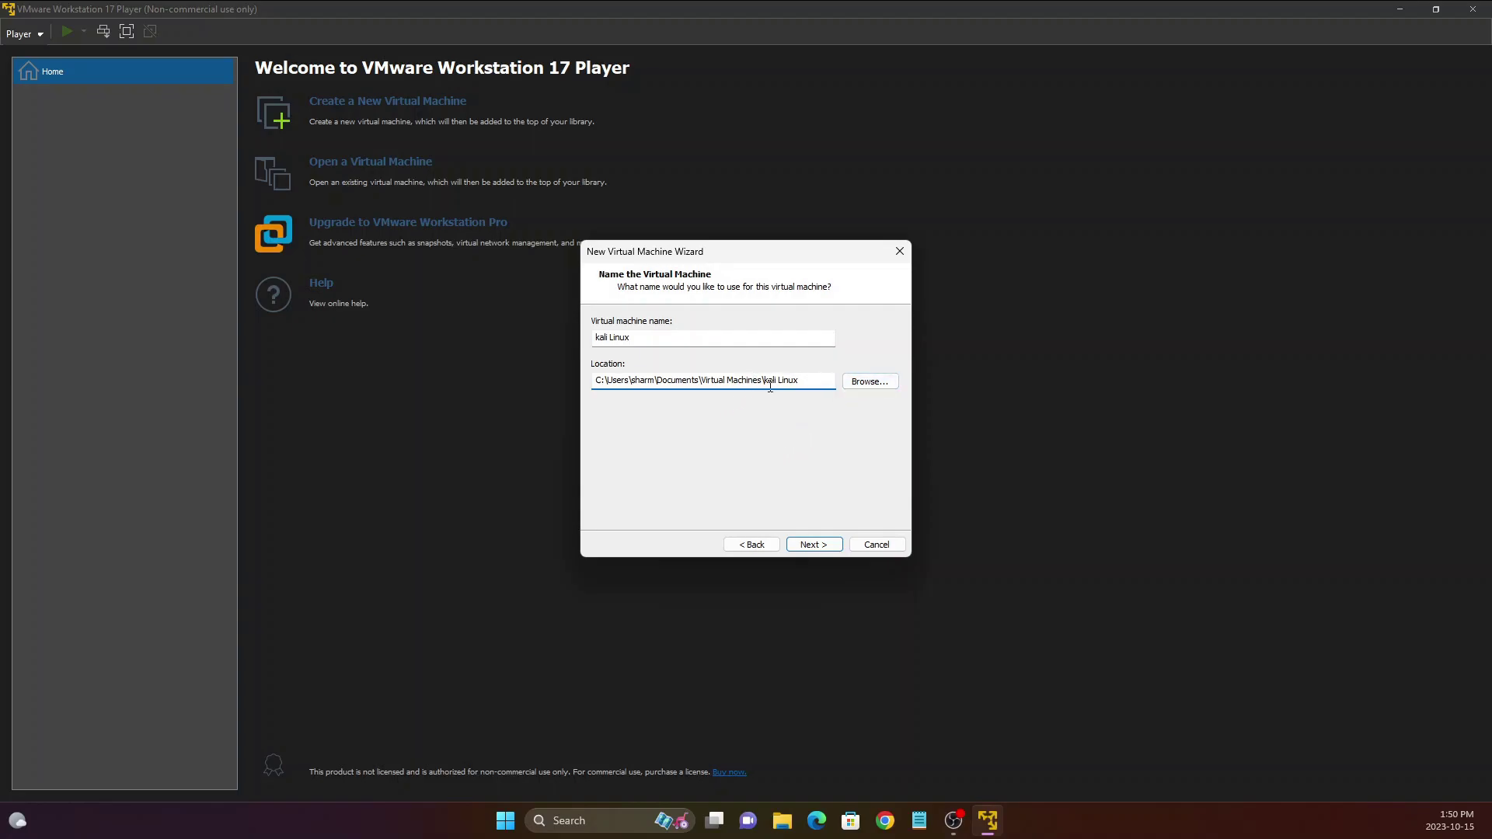
left_click_drag(808, 381, 593, 381)
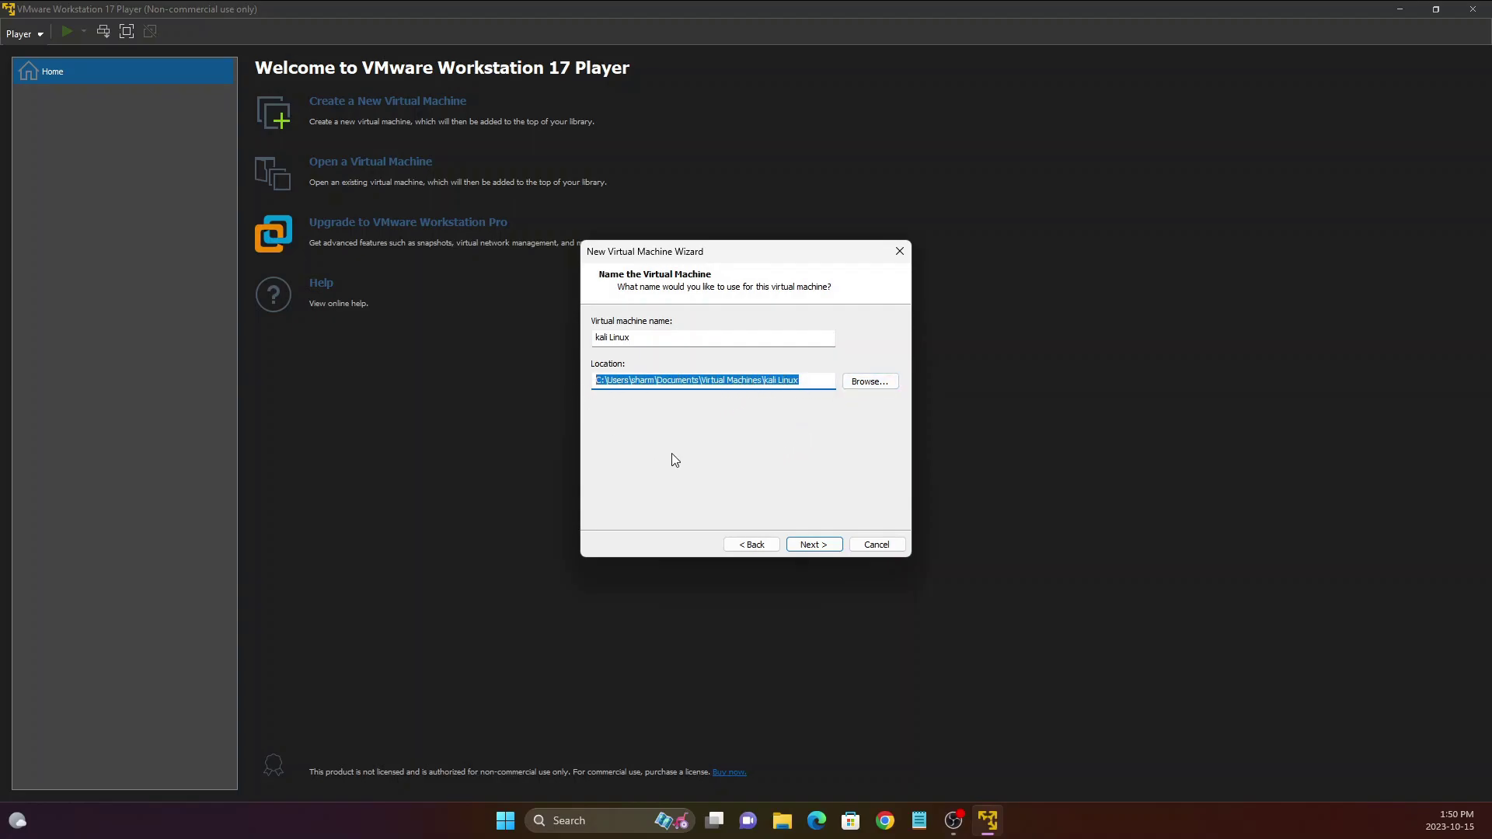
- Give the VM a 25 GB disk stored as a single file and finish creating it
left_click(813, 544)
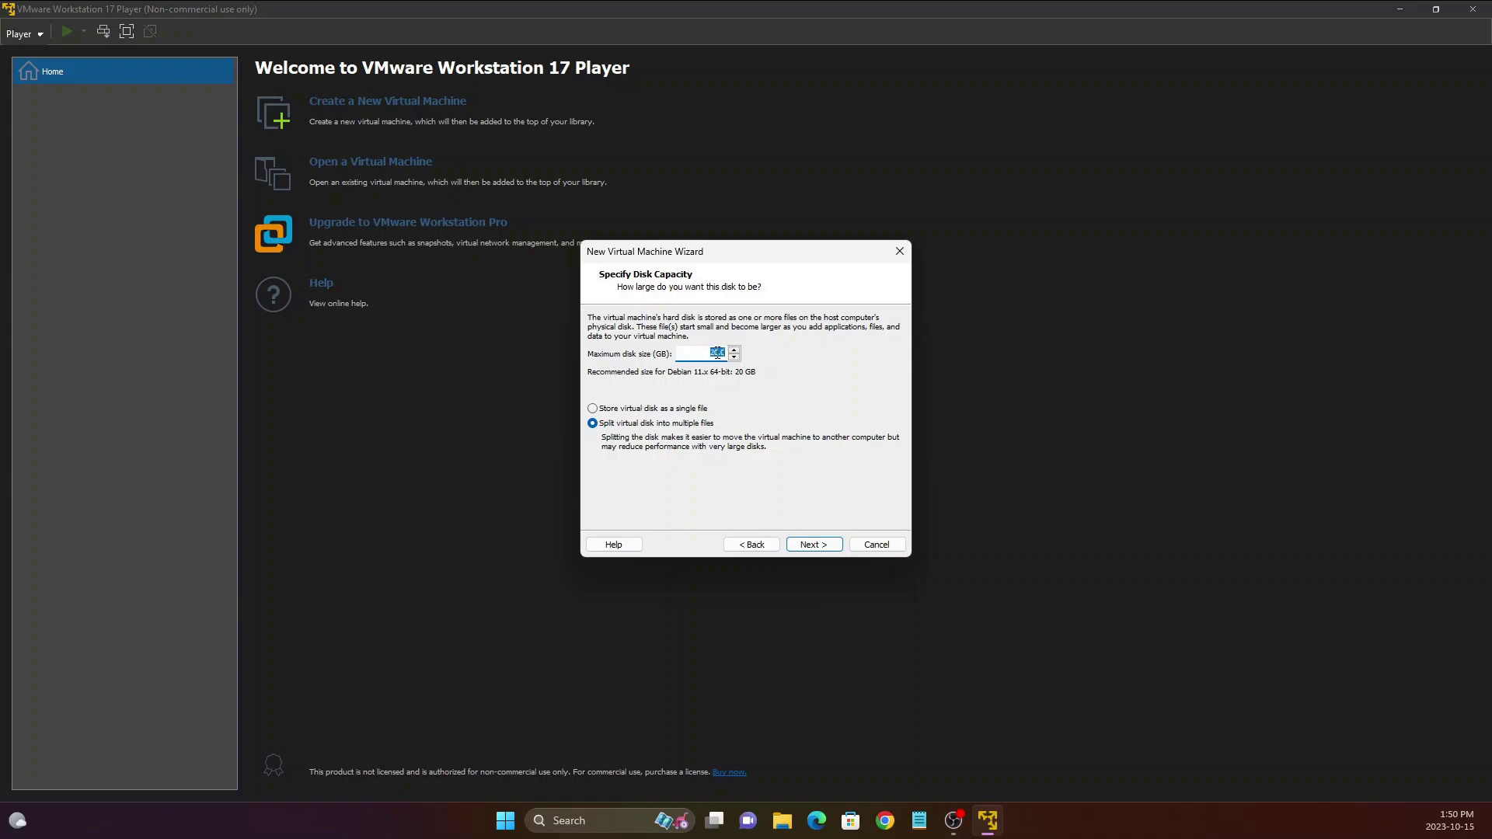
type("25.0")
left_click(742, 410)
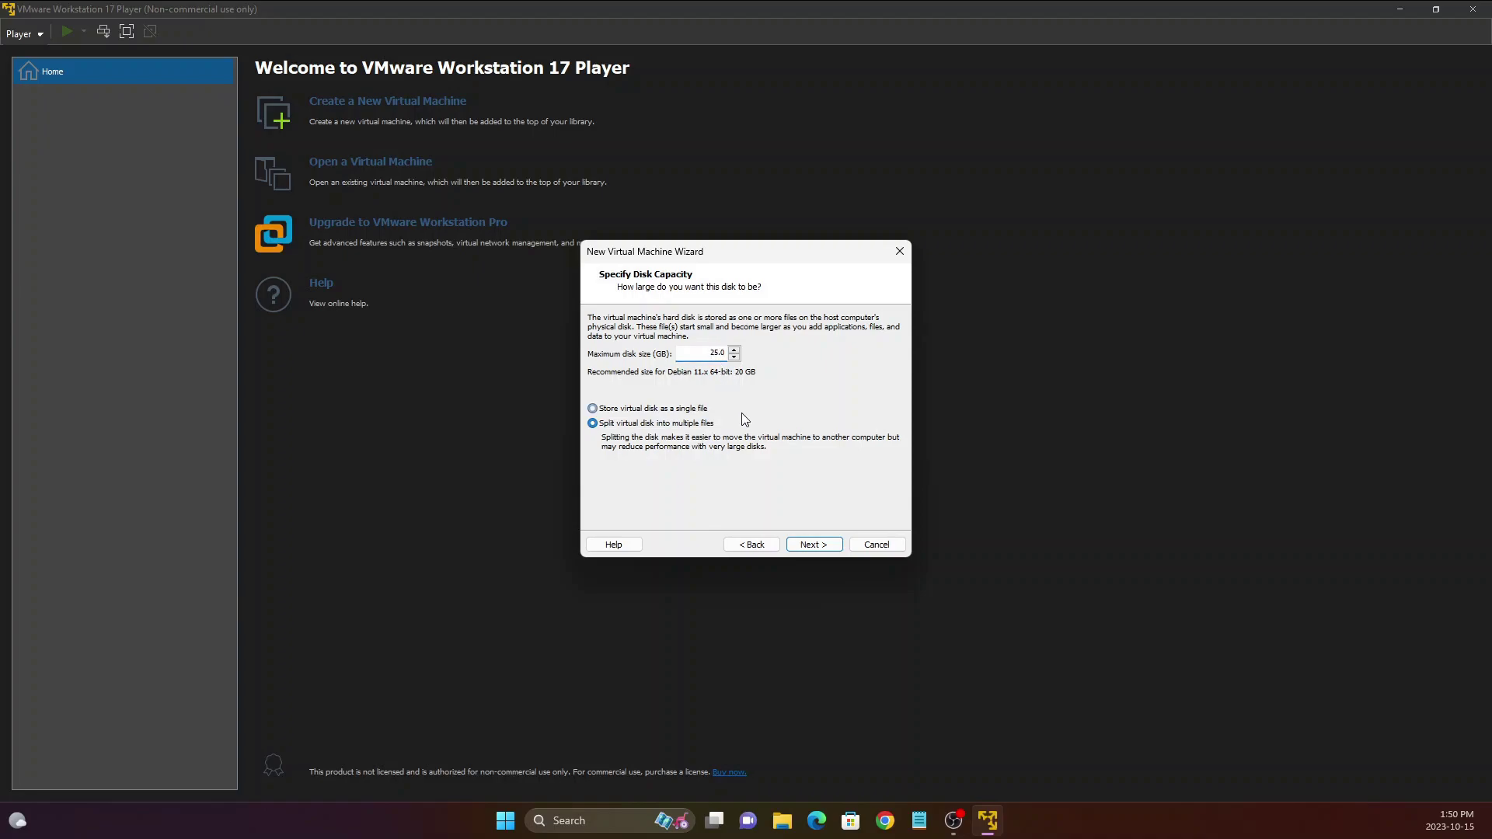
left_click(589, 424)
left_click(618, 409)
left_click(819, 544)
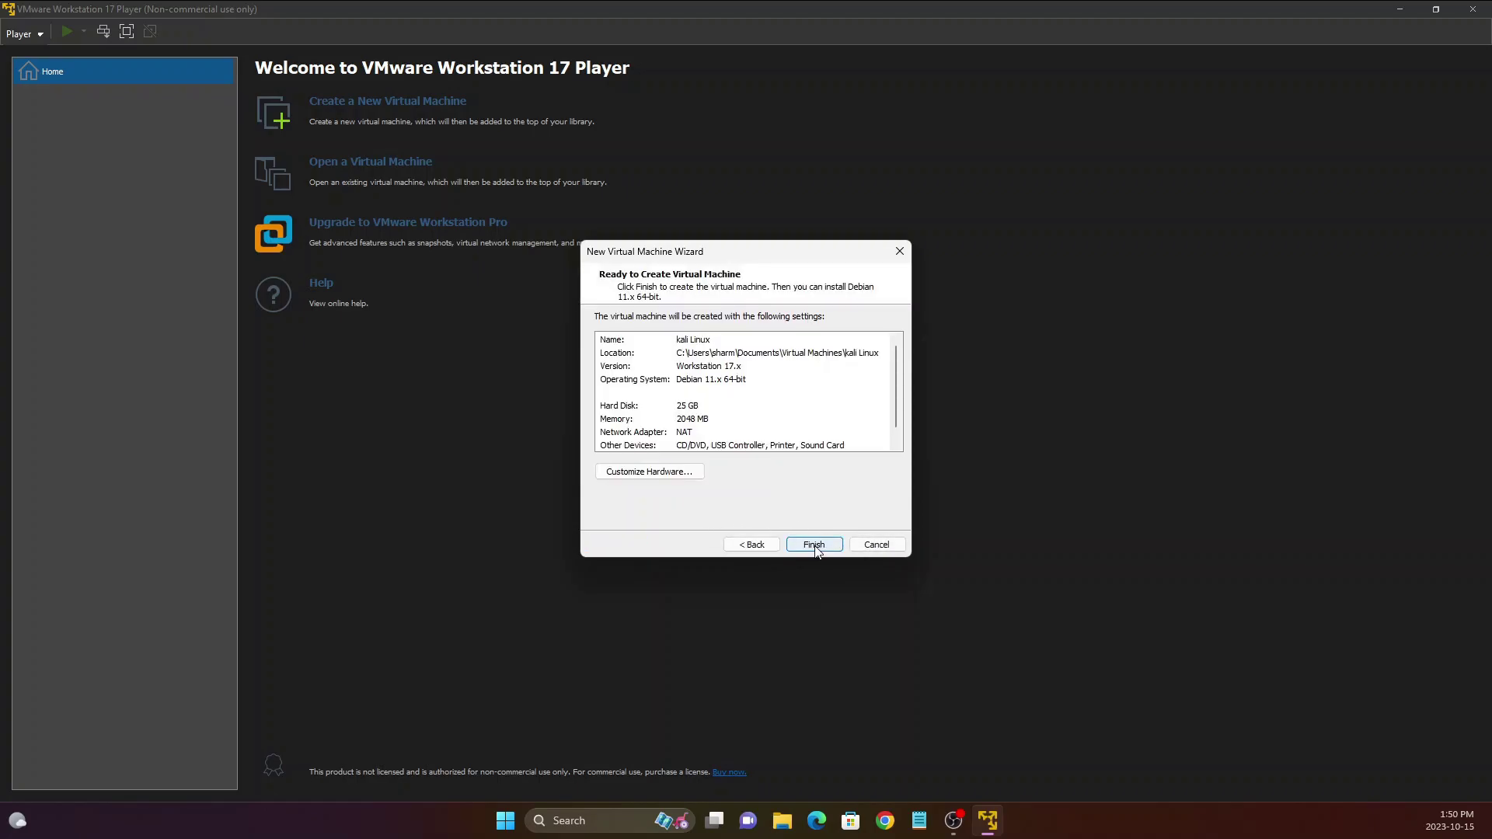
left_click(815, 542)
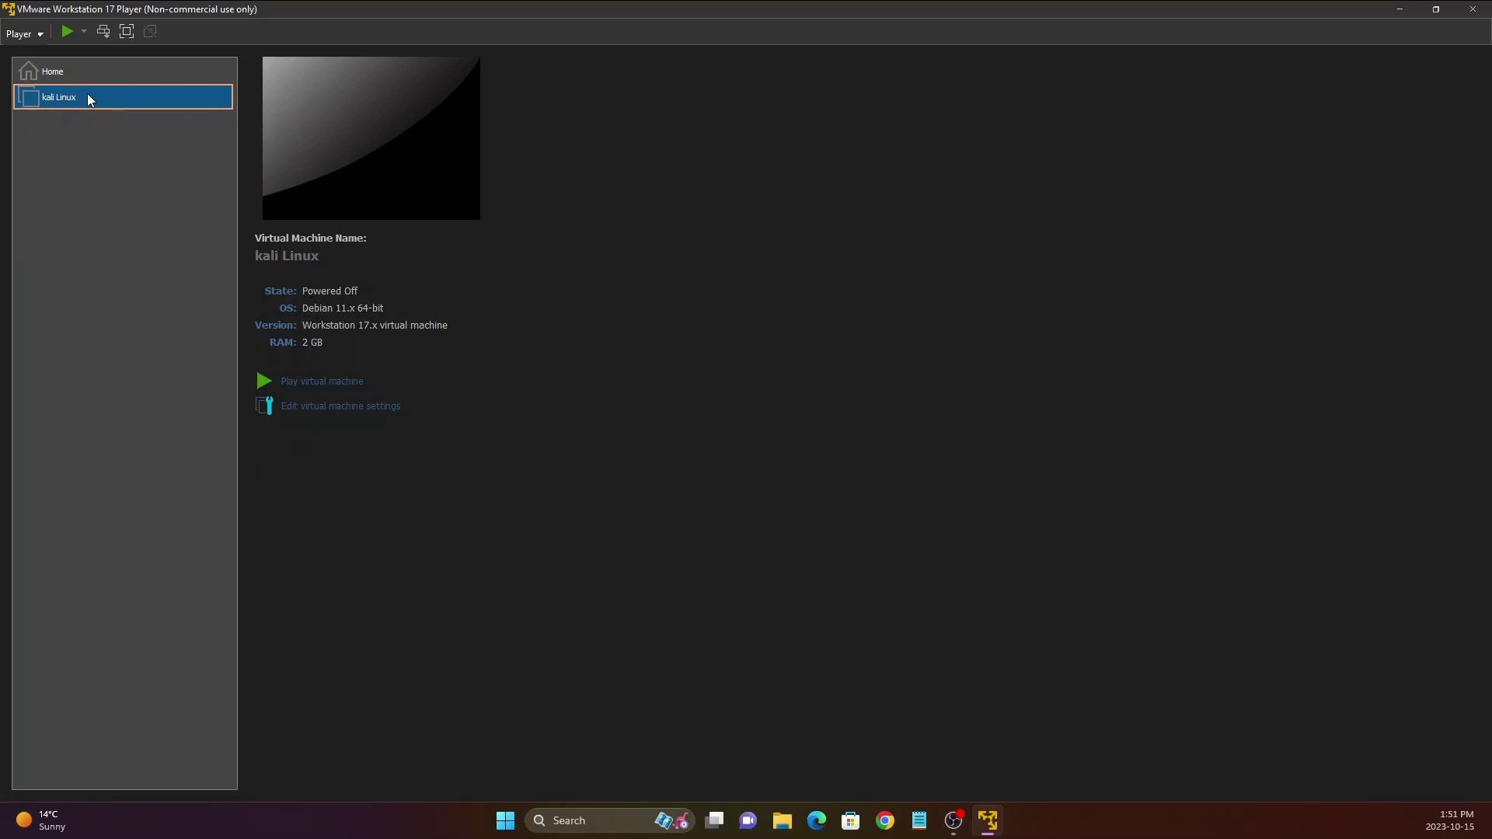
- Review the kali Linux memory, hard disk, processor and NAT network adapter settings
left_click(296, 412)
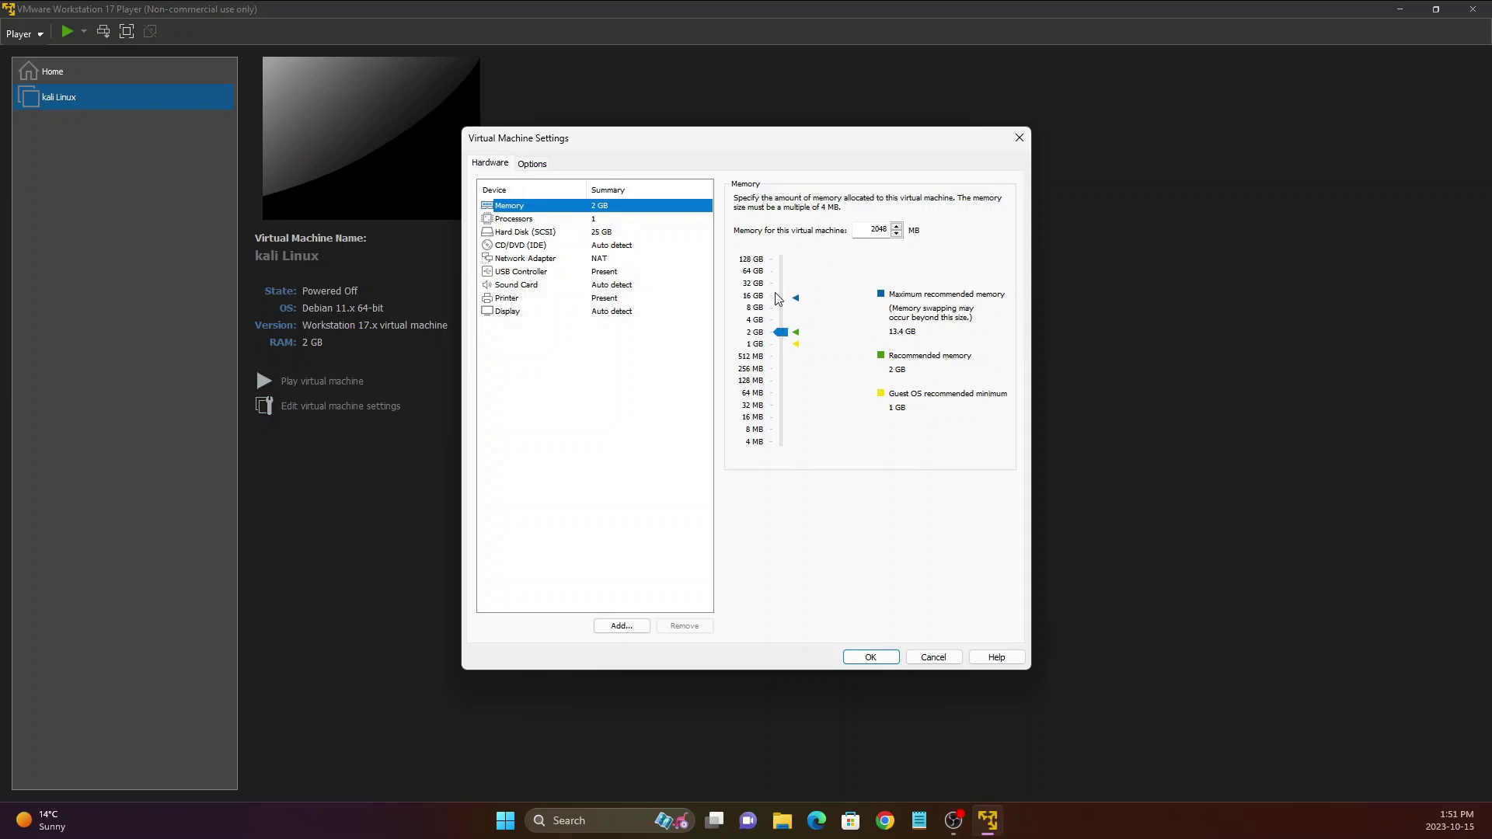
left_click(532, 233)
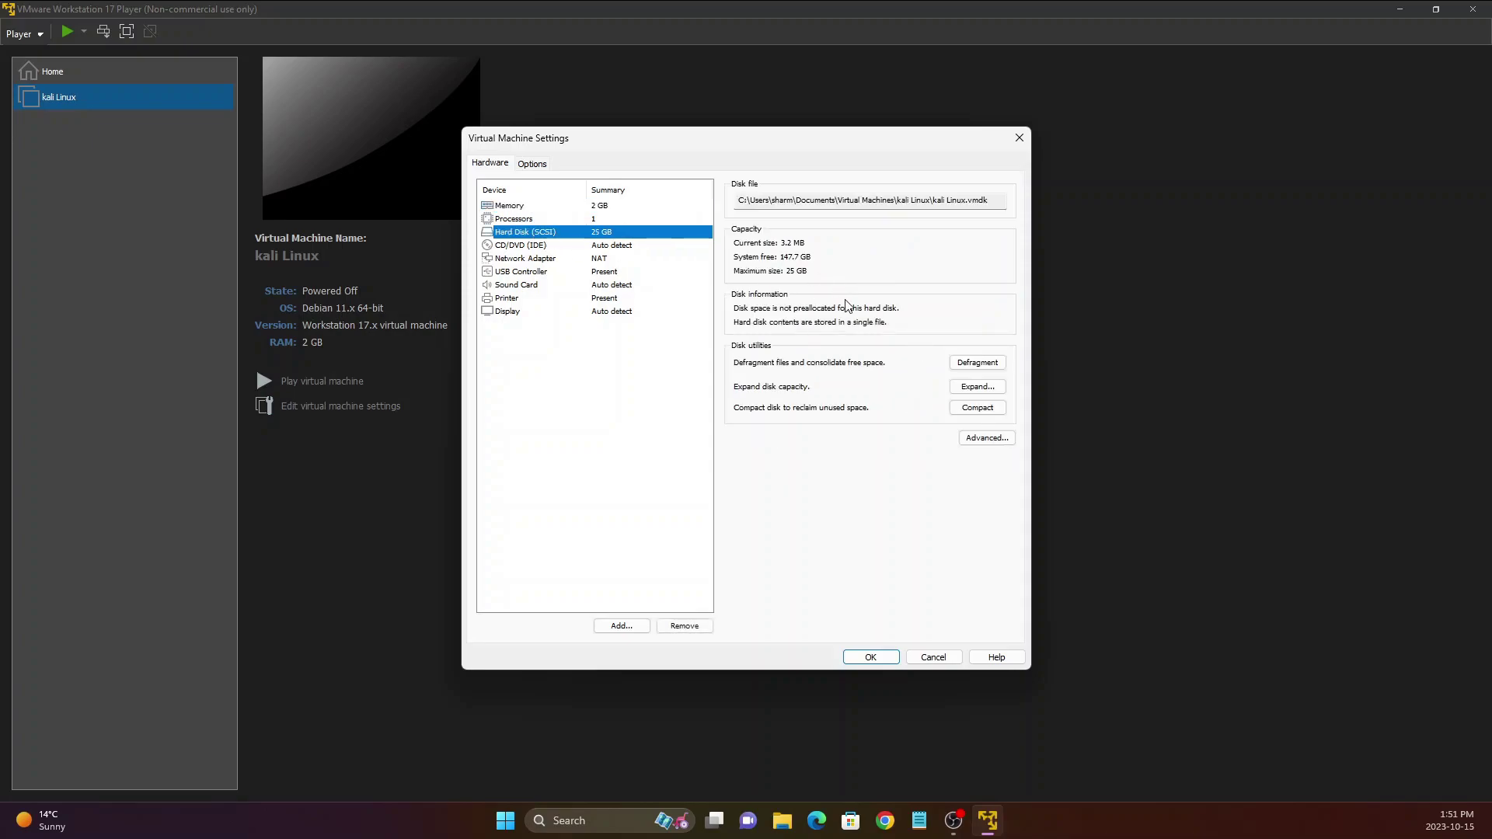
left_click(509, 207)
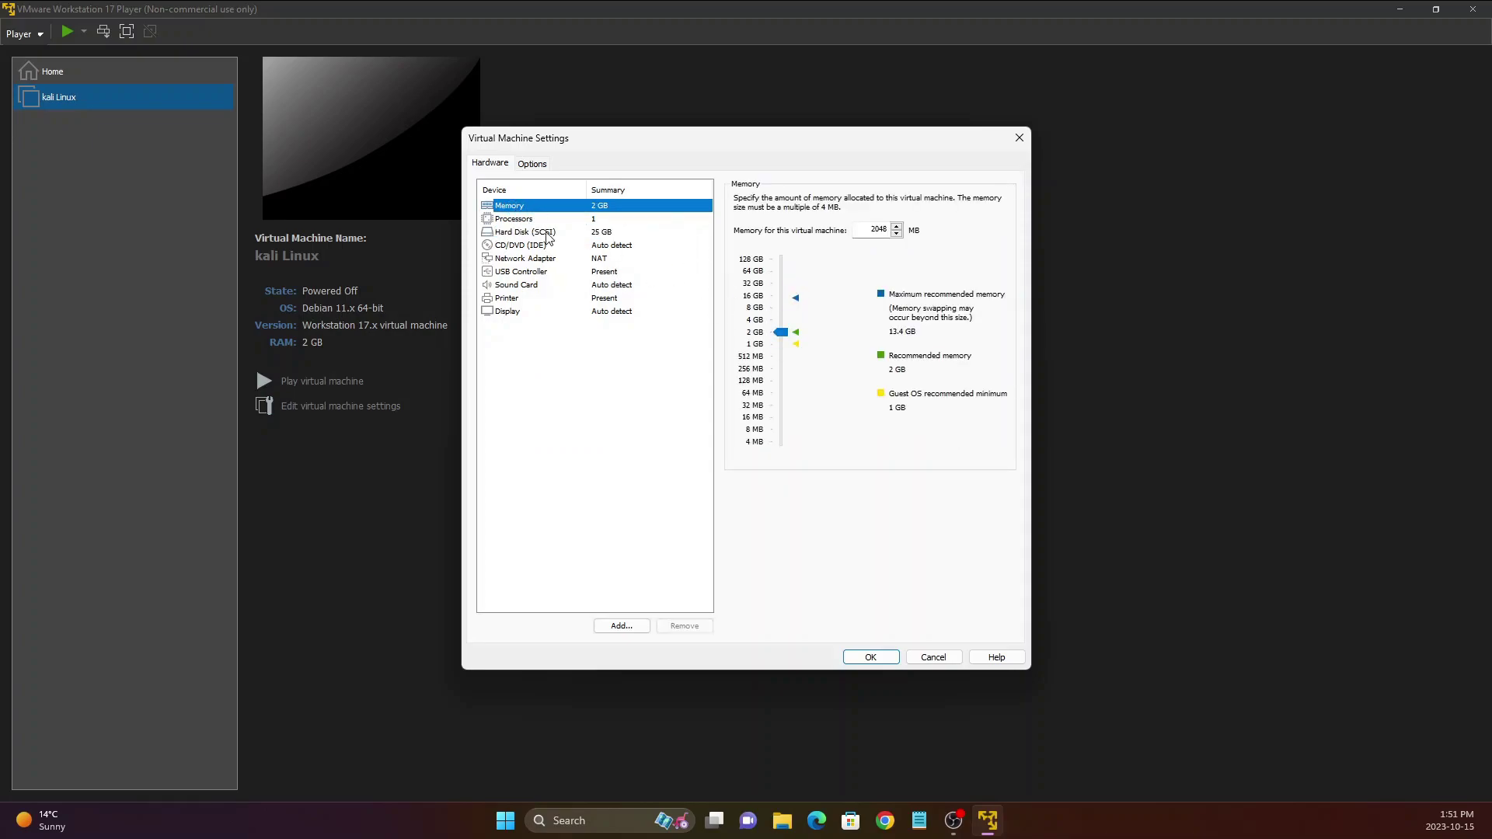
left_click(519, 224)
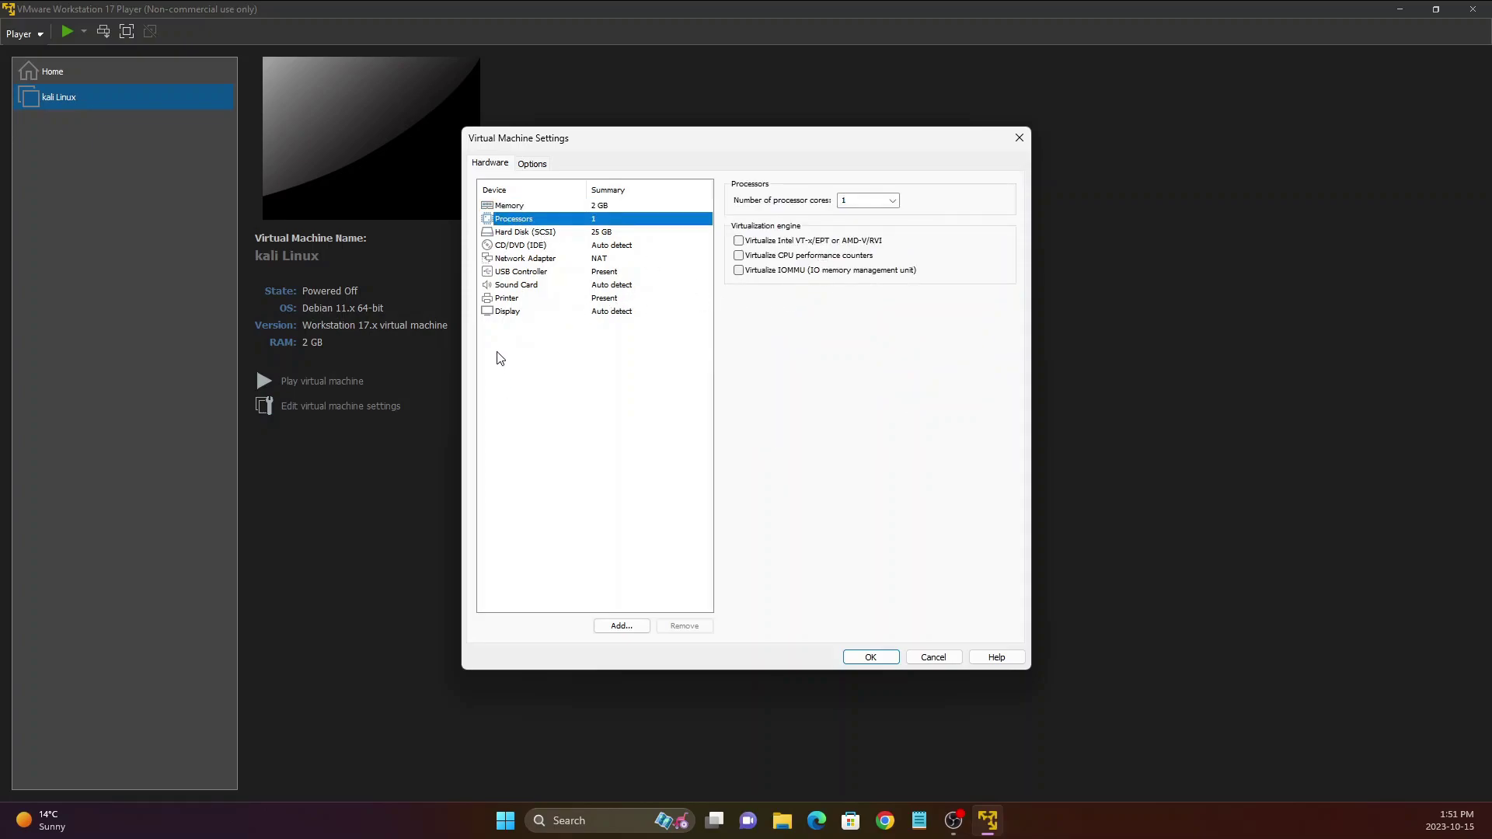
left_click(515, 262)
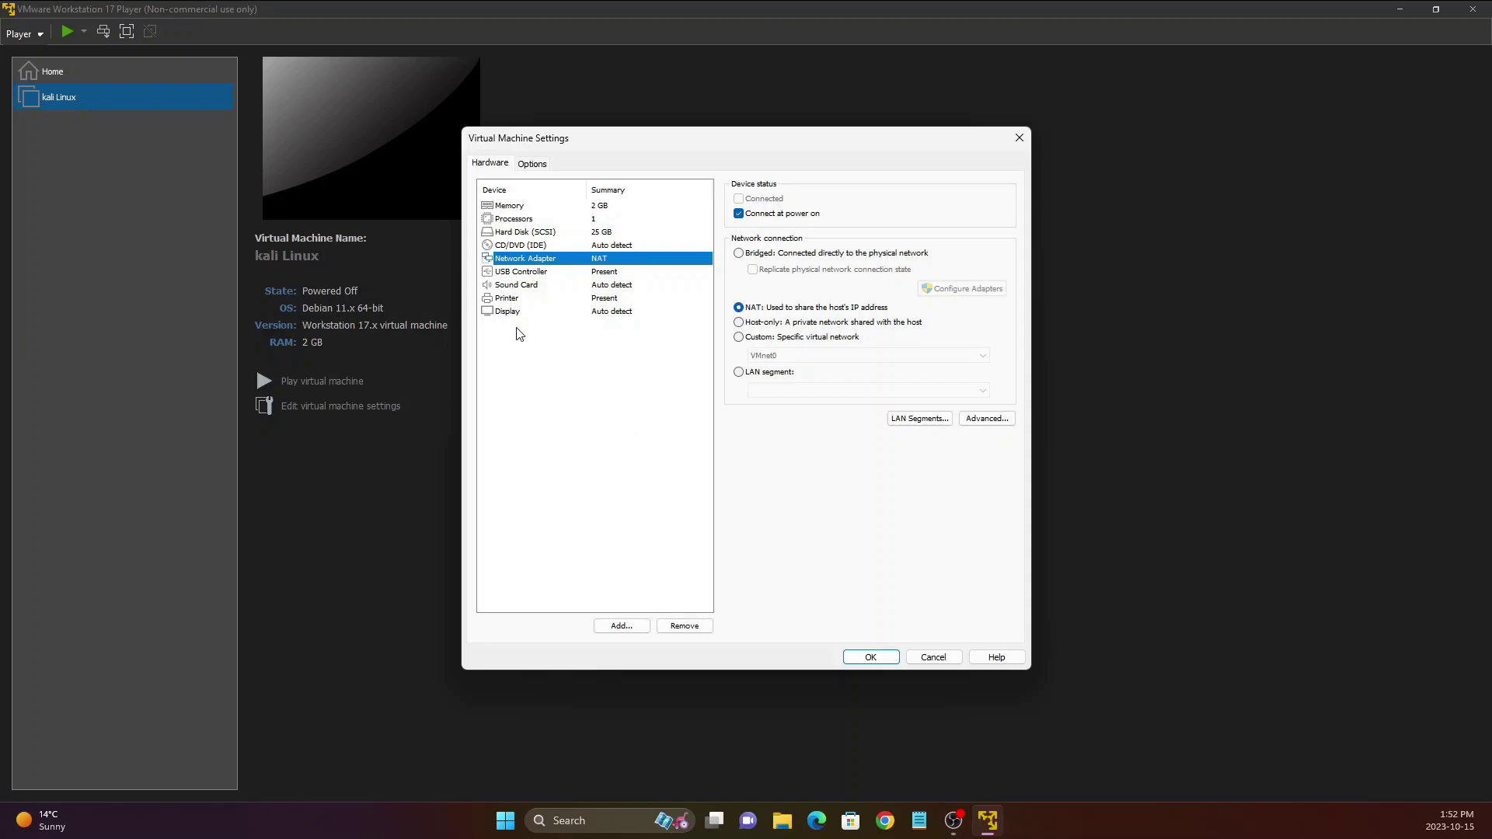
- Point the CD/DVD (IDE) drive at kali-linux-2023.3-installer-amd64.iso from Downloads
left_click(521, 247)
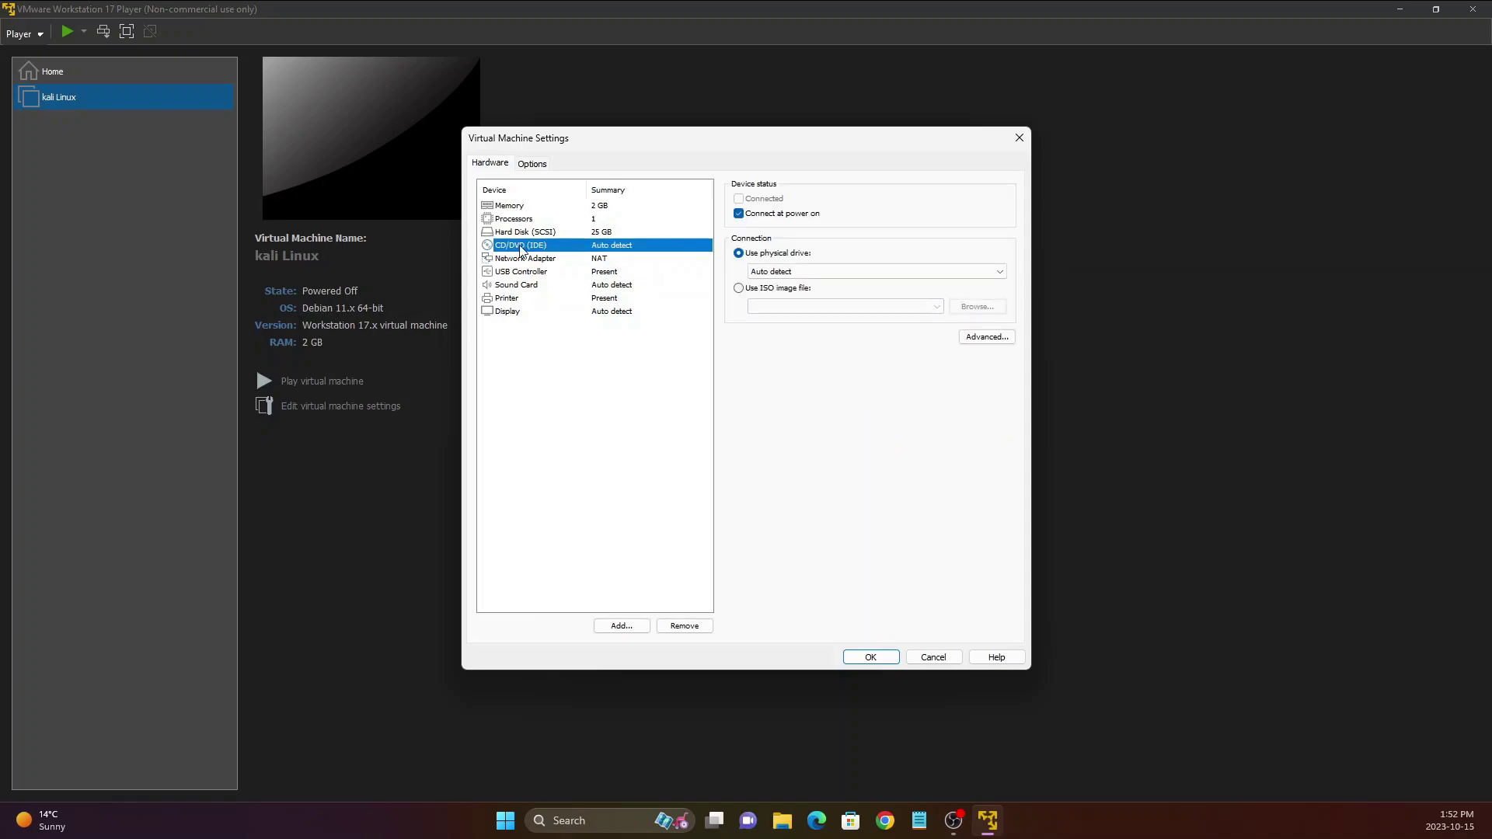
left_click(763, 294)
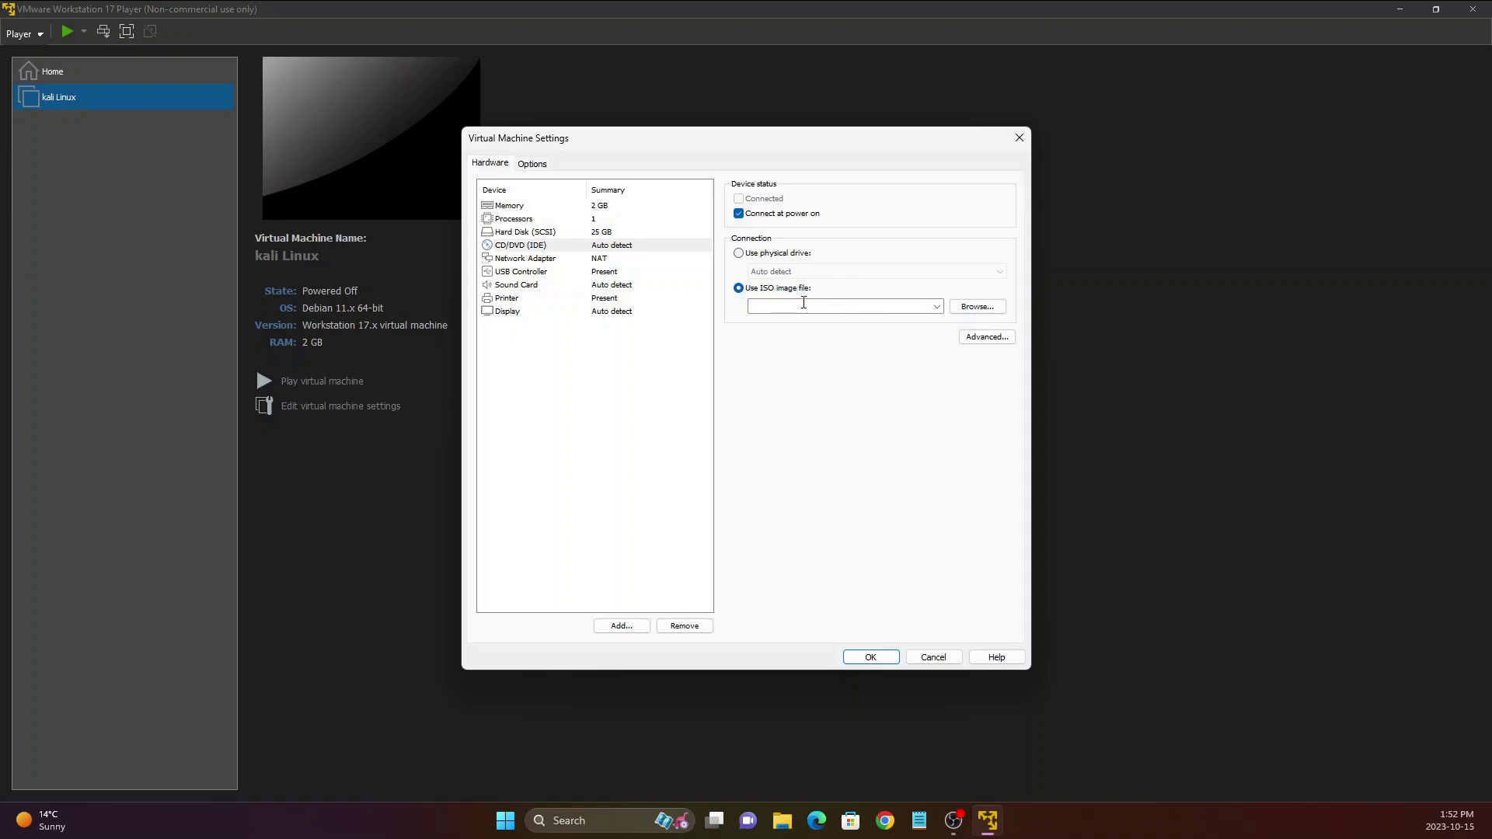
left_click(977, 307)
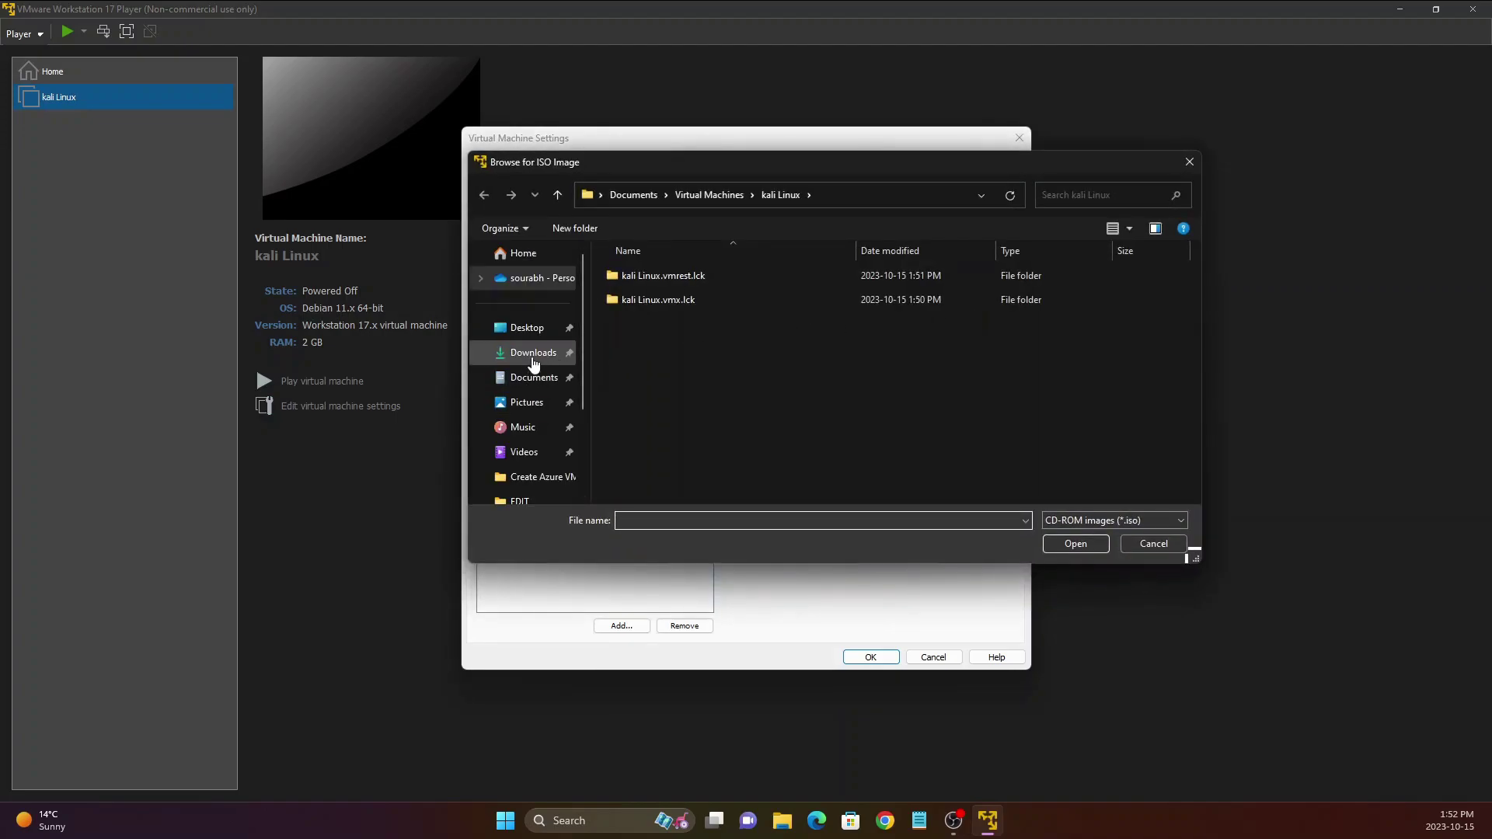
left_click(533, 360)
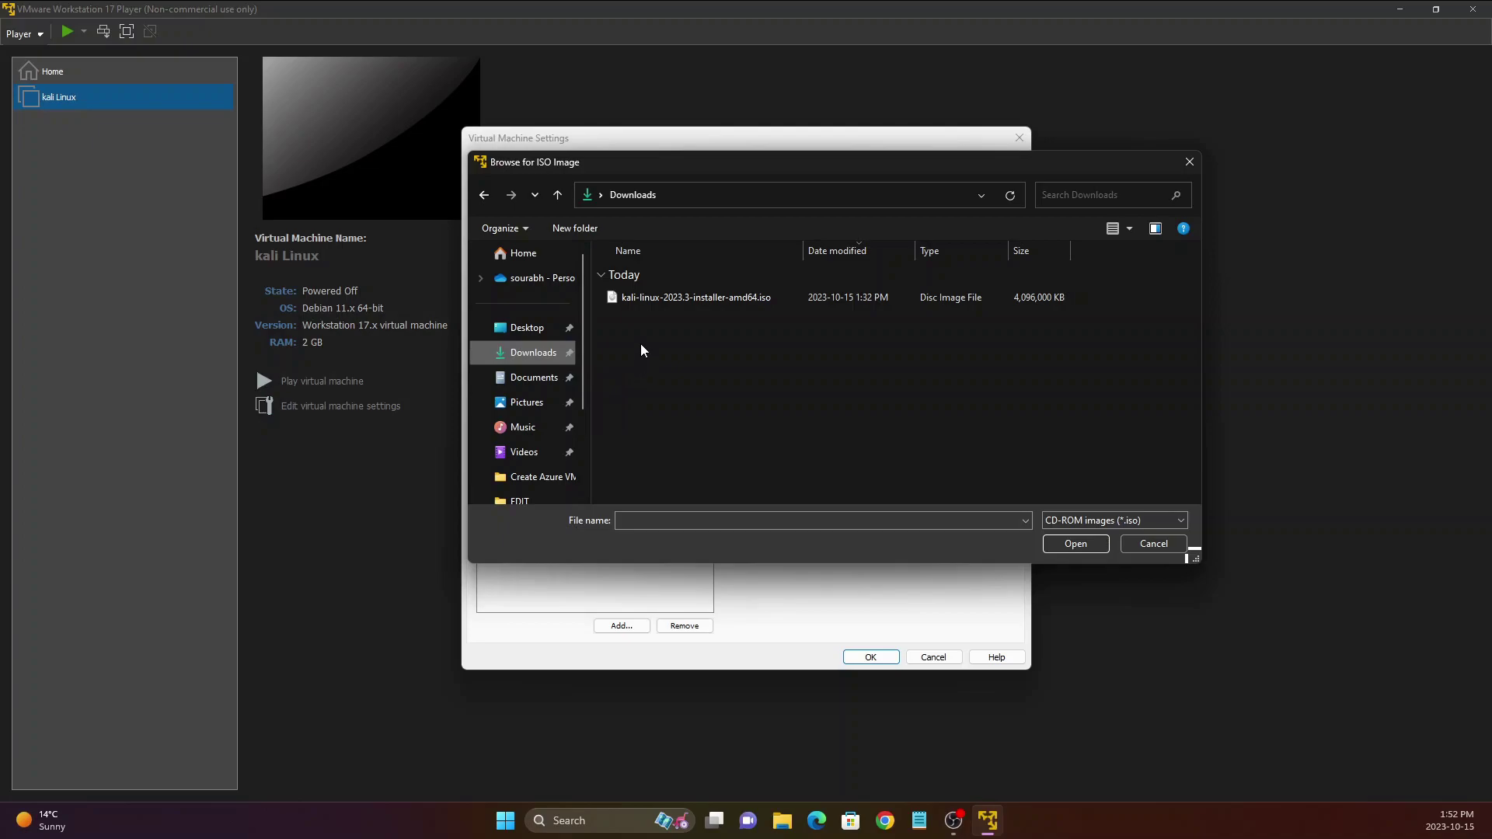
left_click(666, 297)
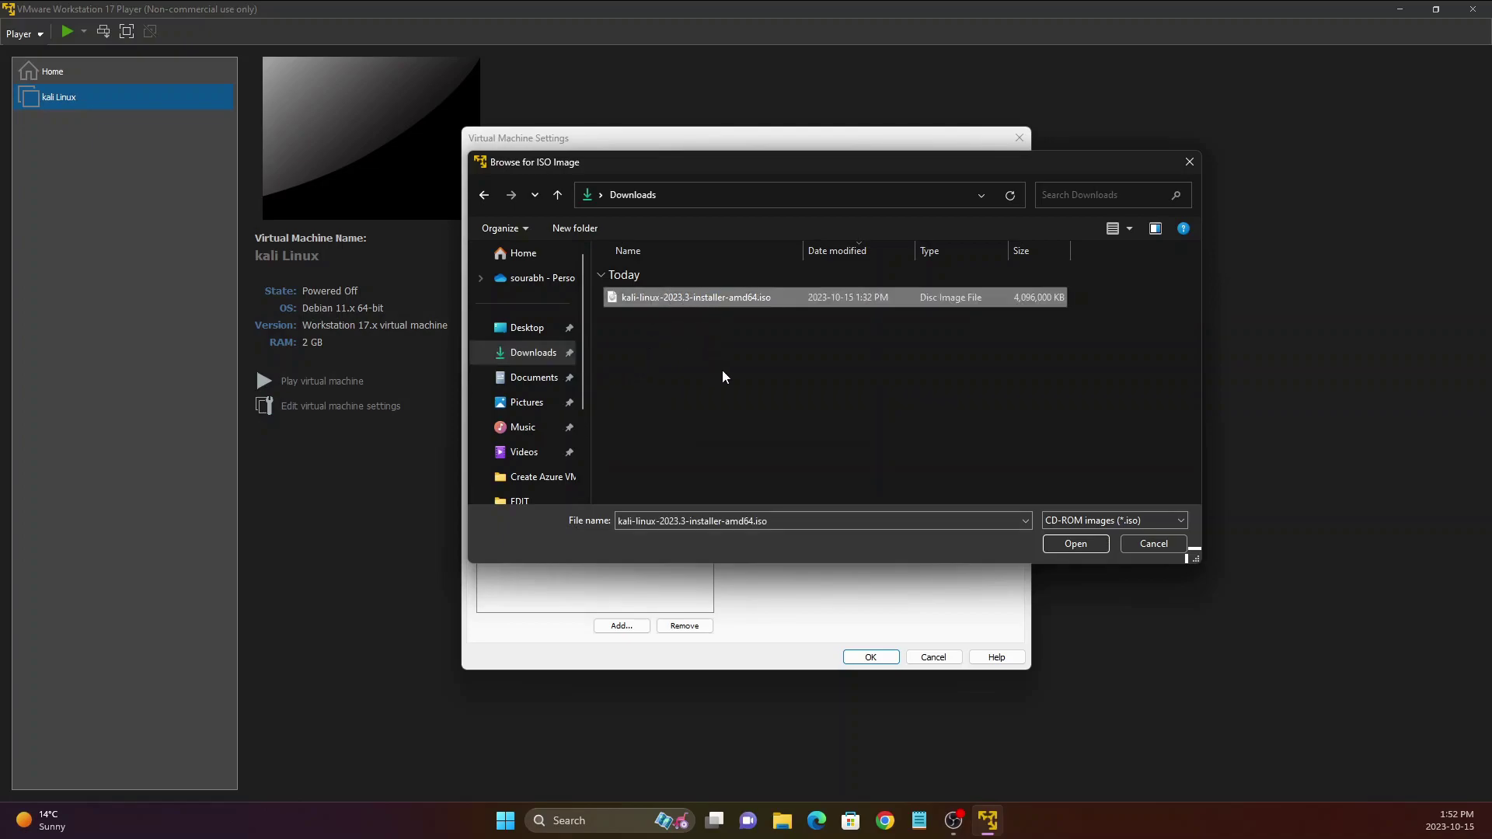
left_click(691, 297)
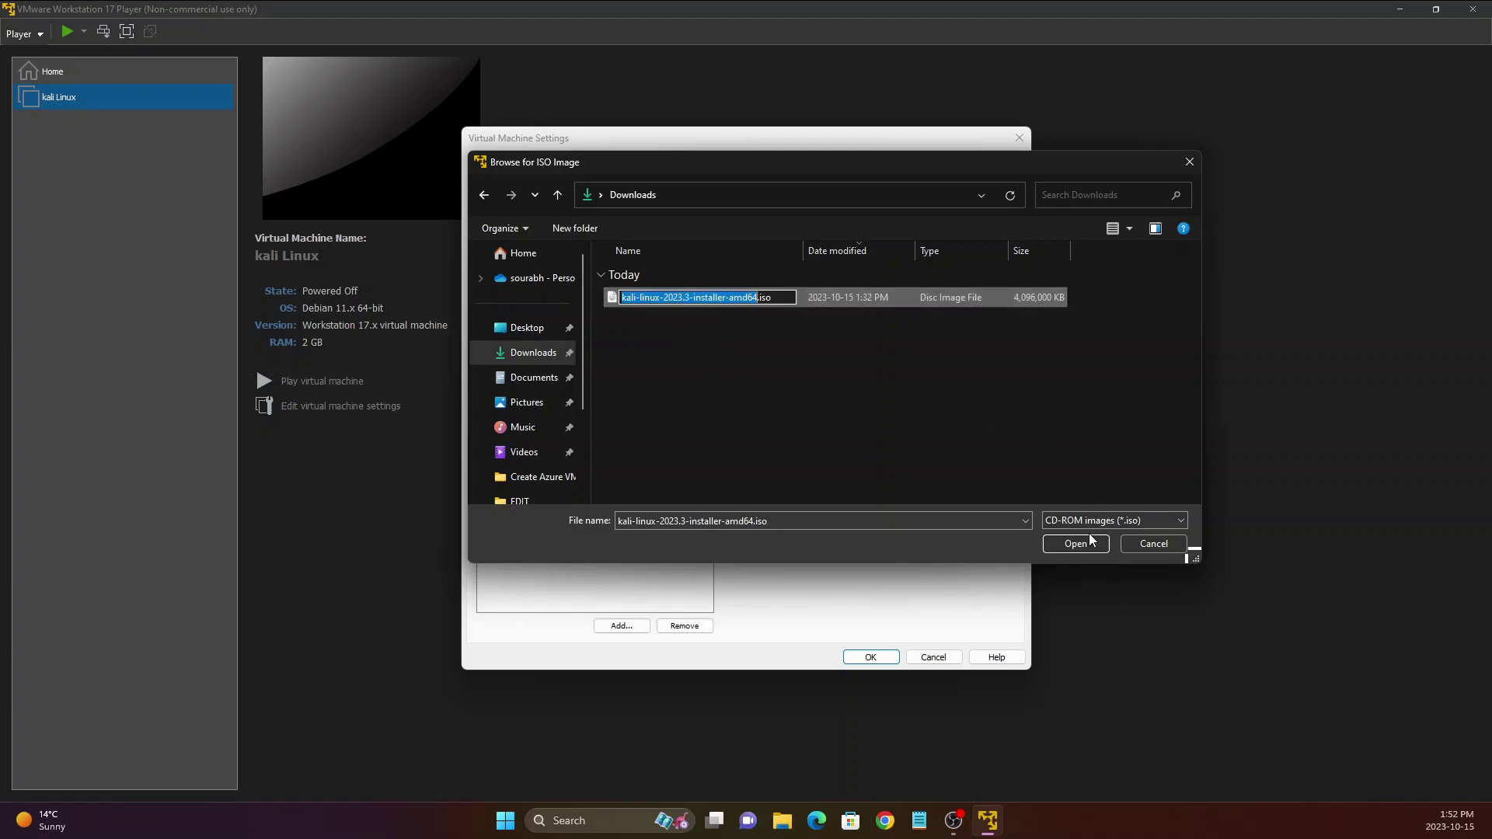
left_click(968, 397)
left_click(911, 300)
left_click(1075, 543)
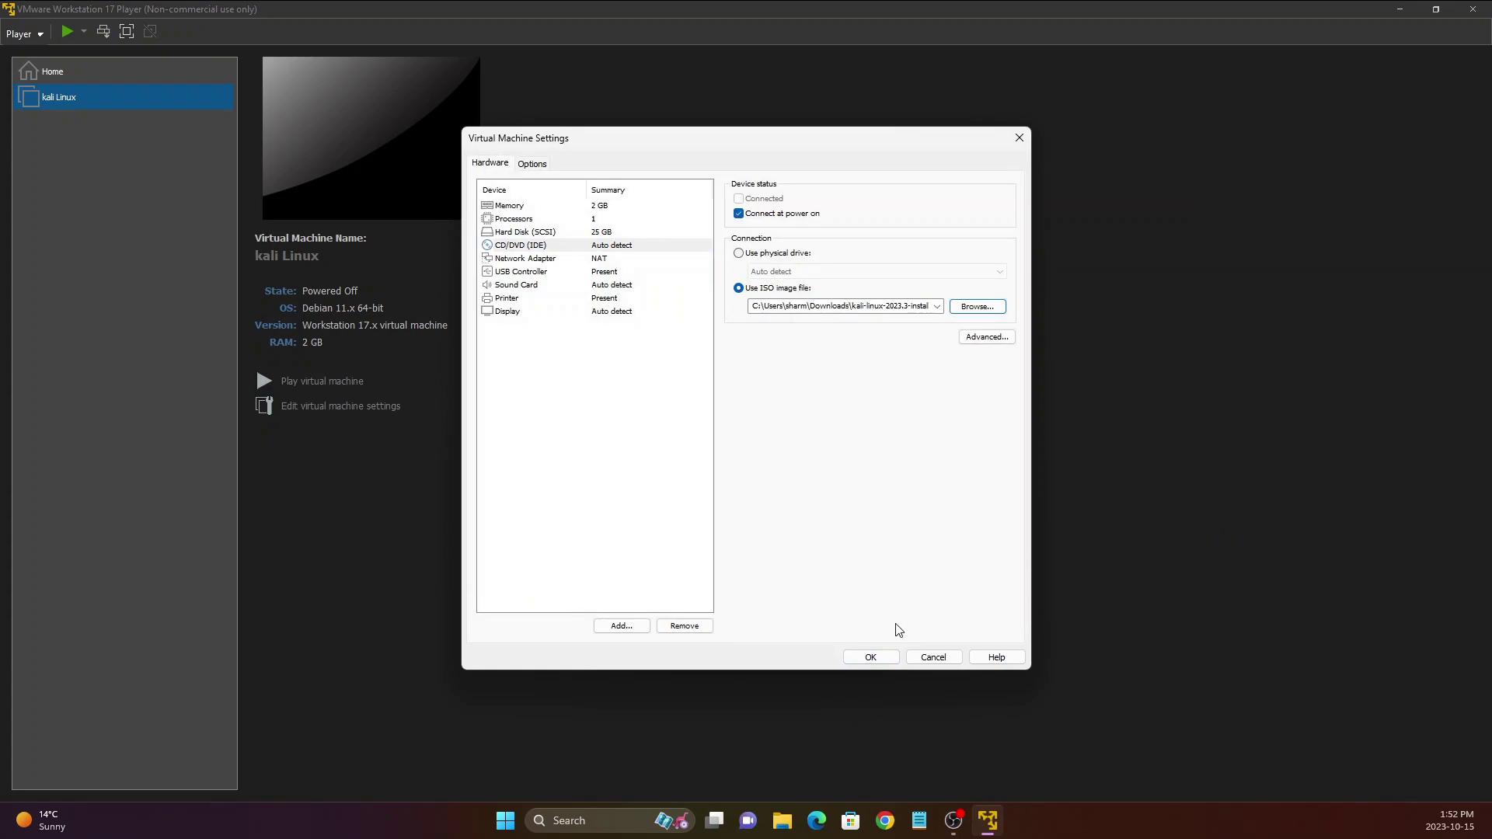
- Save the settings and power on the kali Linux VM, dismissing the mitigations hint
left_click(871, 657)
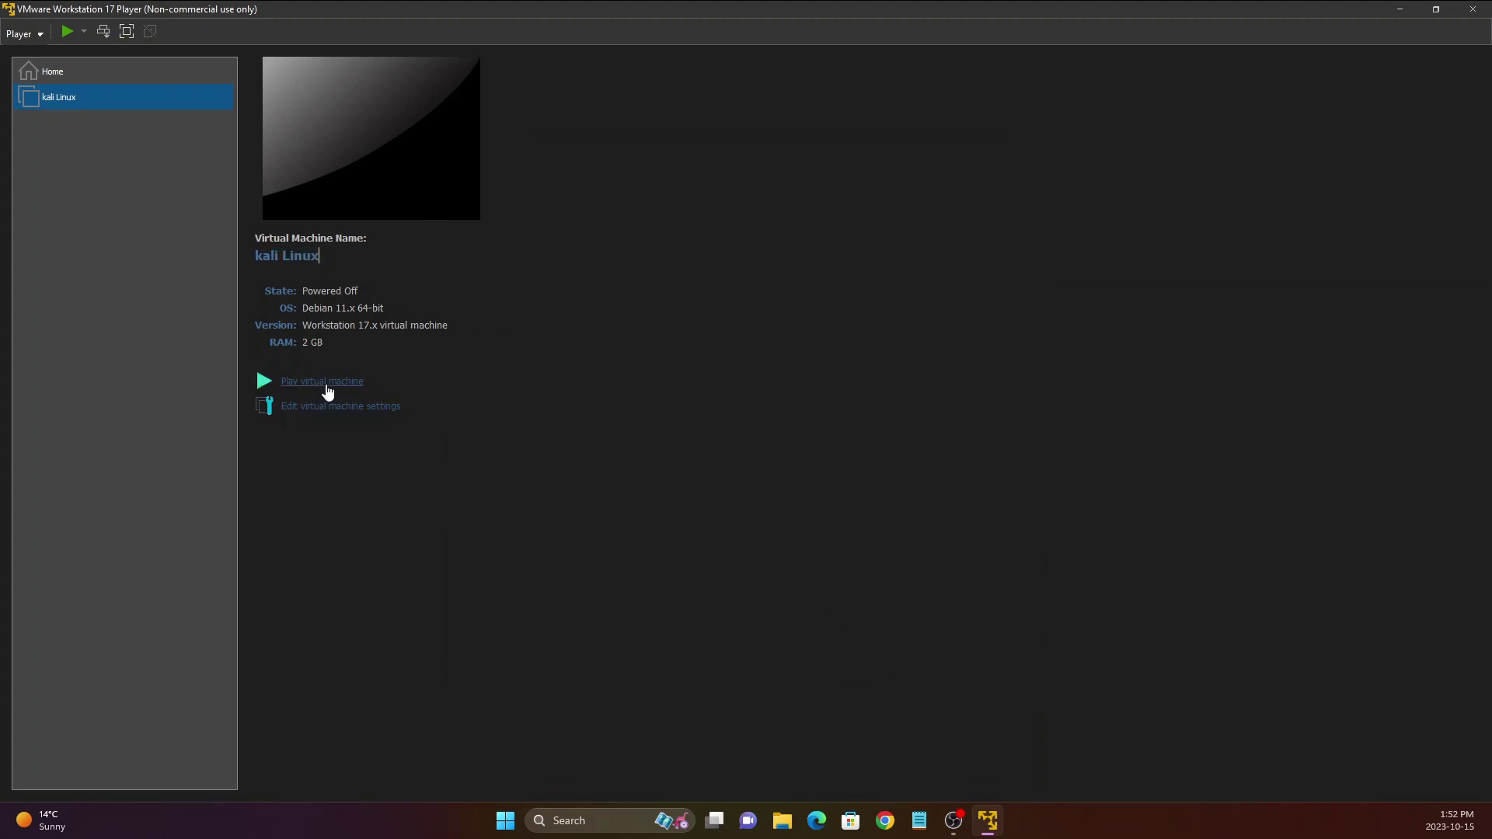
left_click(327, 384)
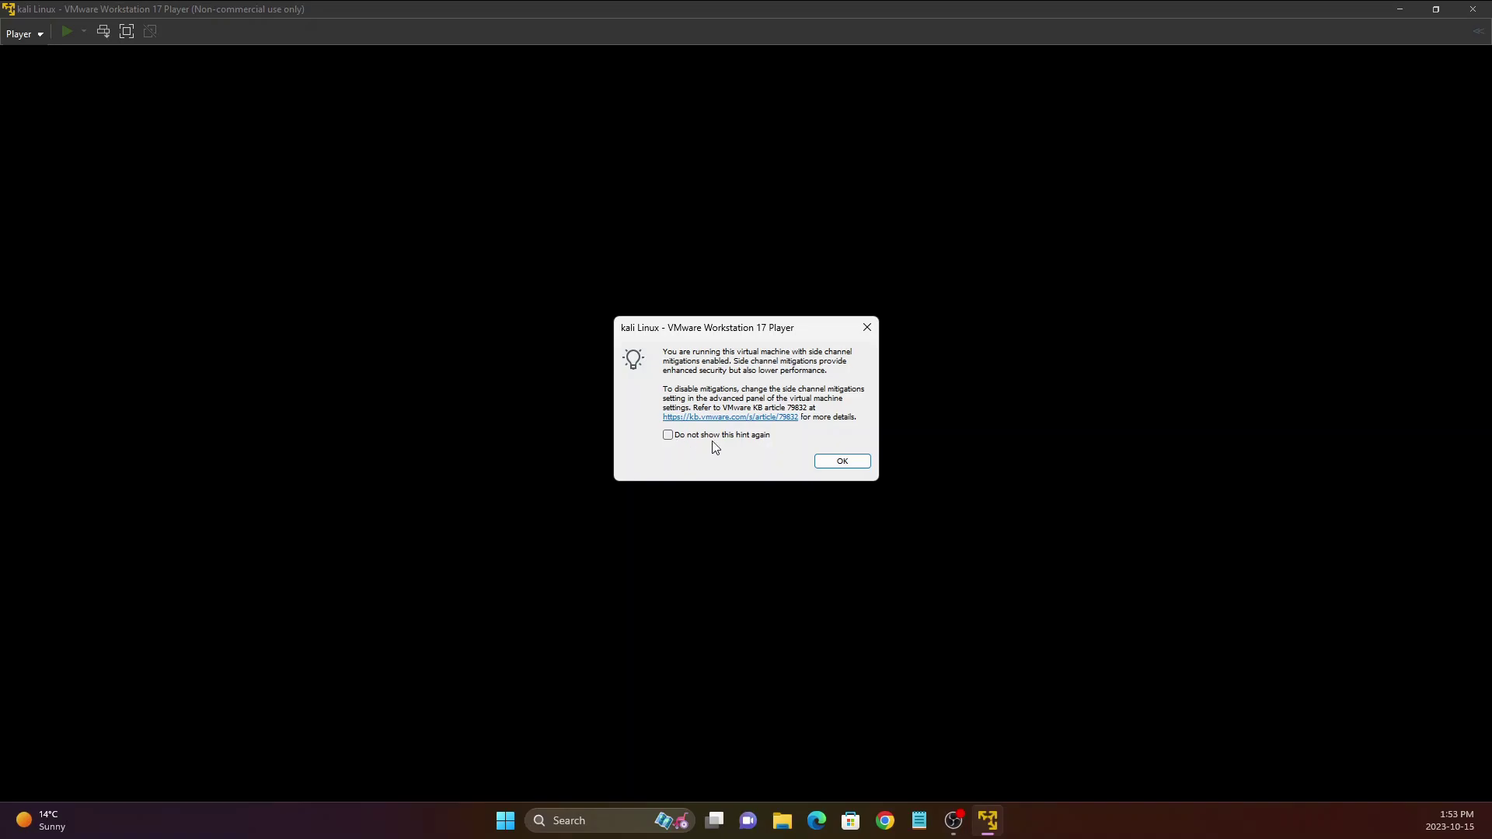
left_click(834, 463)
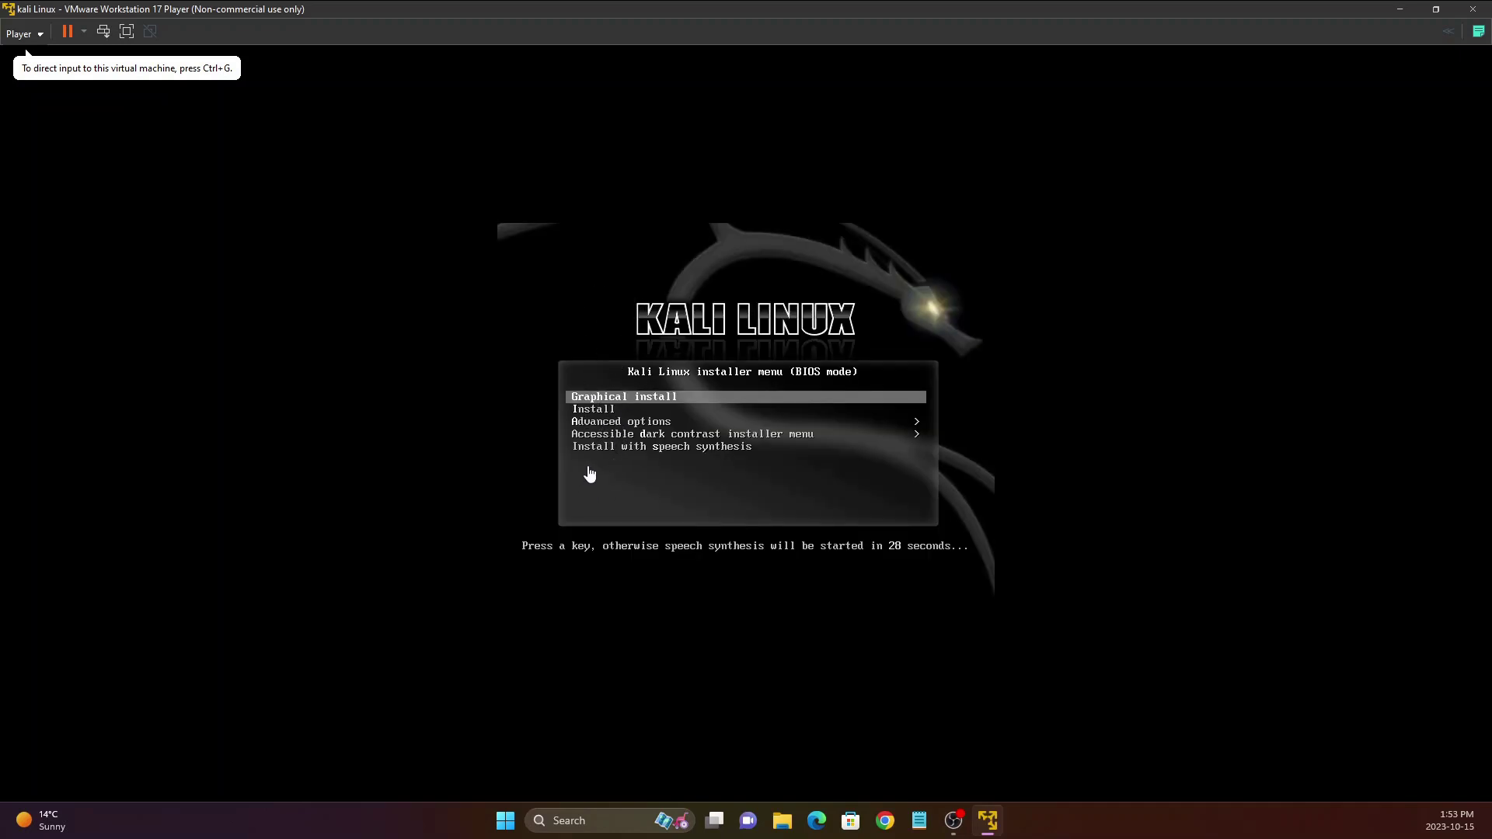
- Start Graphical install from the Kali installer boot menu
left_click(620, 522)
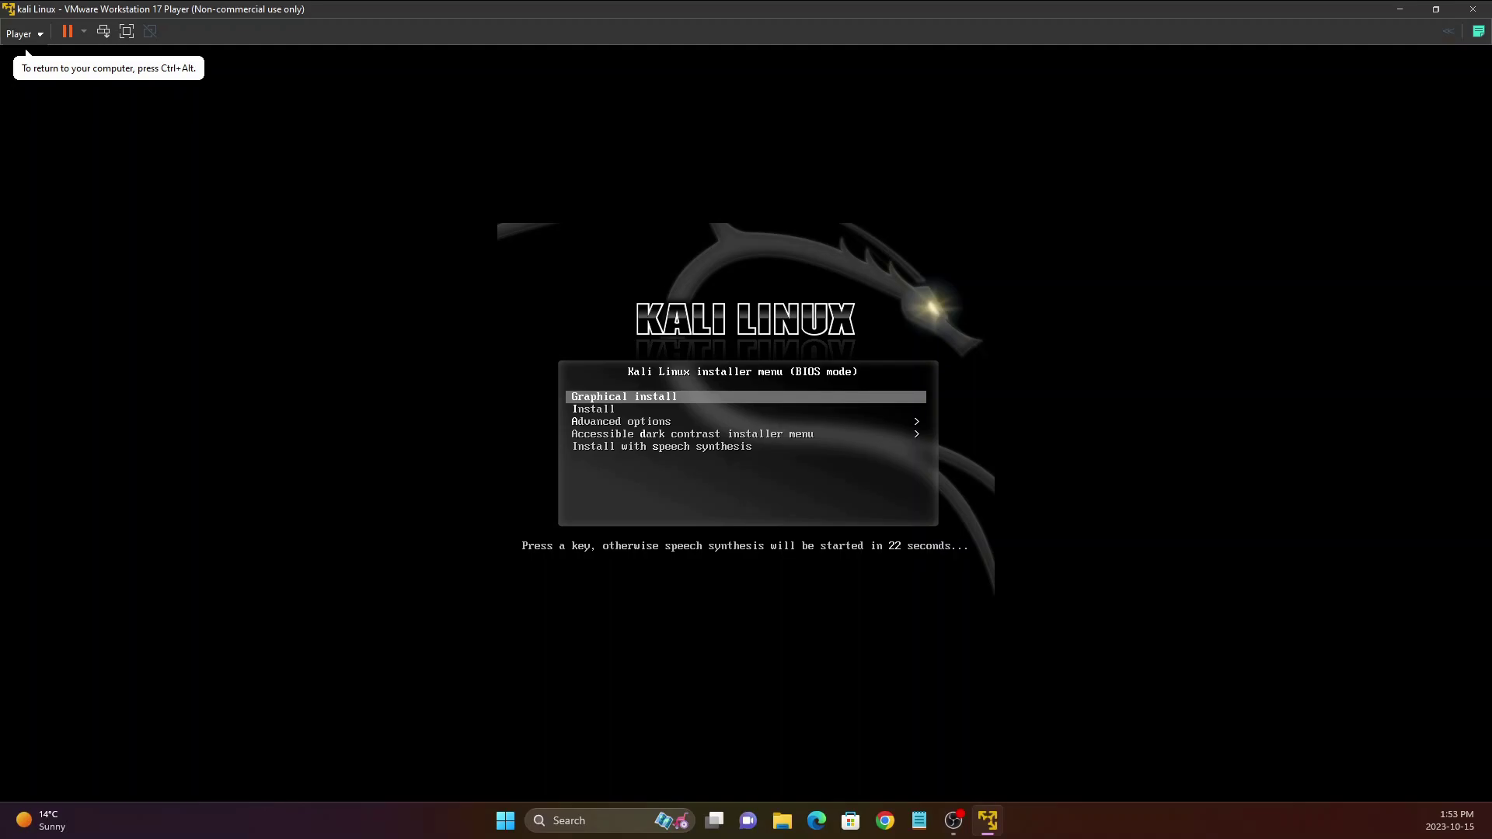
key("Down")
key("Down")
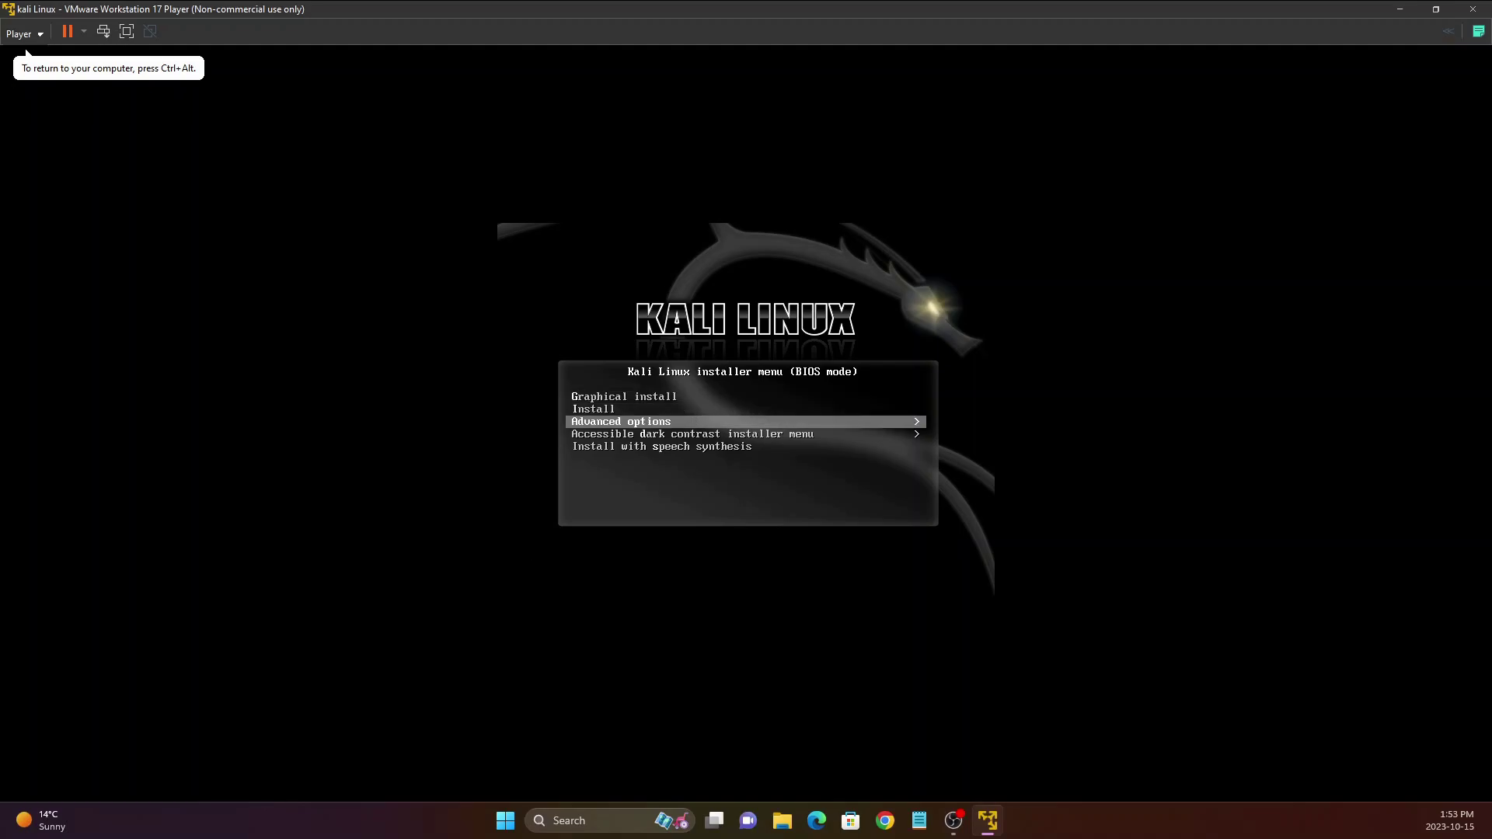
key("Up")
key("Up")
key("Down")
key("Down")
key("Down")
key("Up")
key("Up")
key("Up")
key("Down")
key("Down")
key("Up")
key("Up")
key("Down")
key("Down")
key("Down")
key("Down")
key("Up")
key("Up")
key("Up")
key("Up")
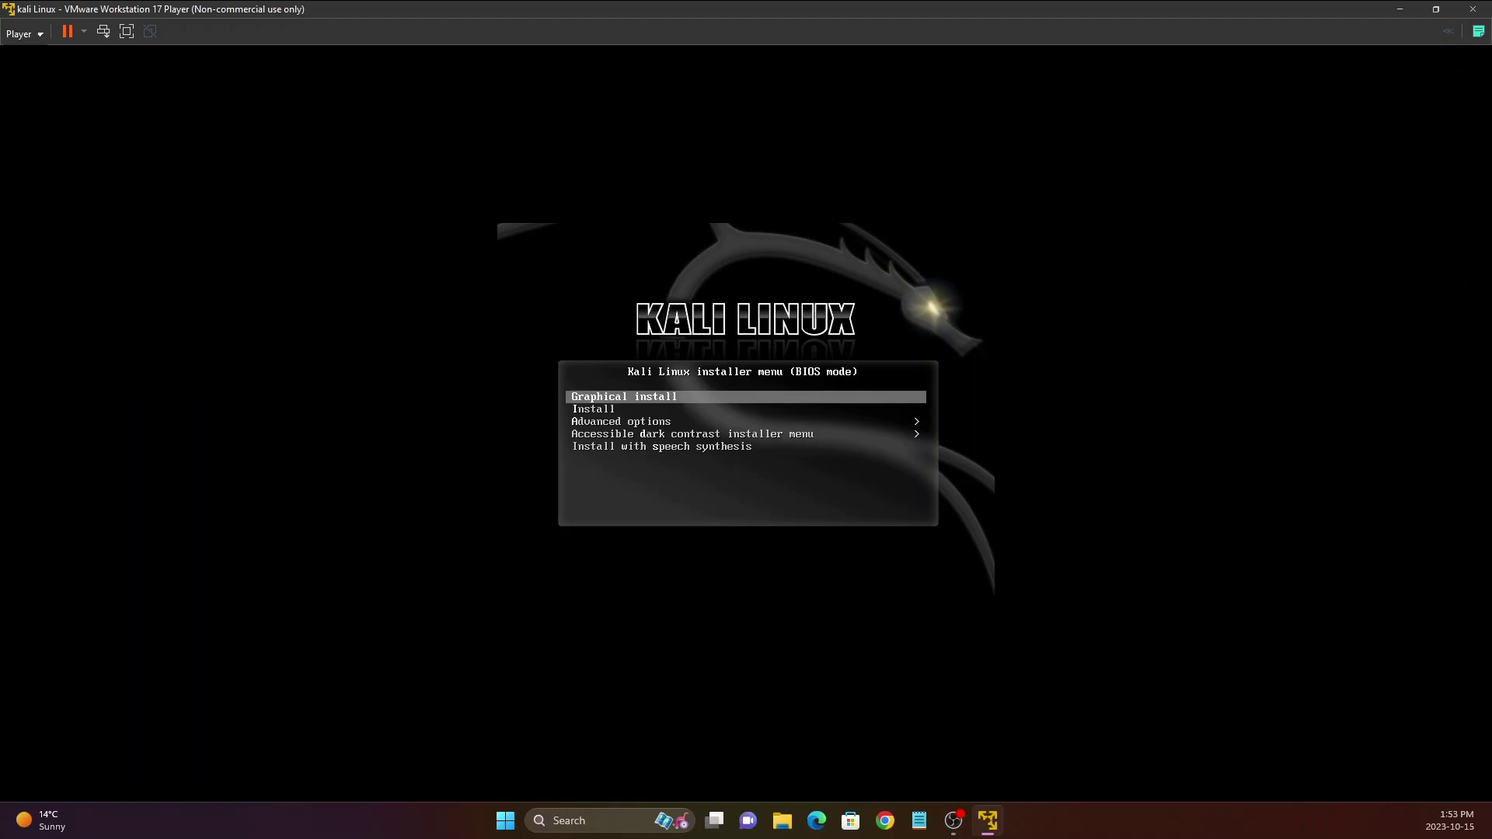
key("Return")
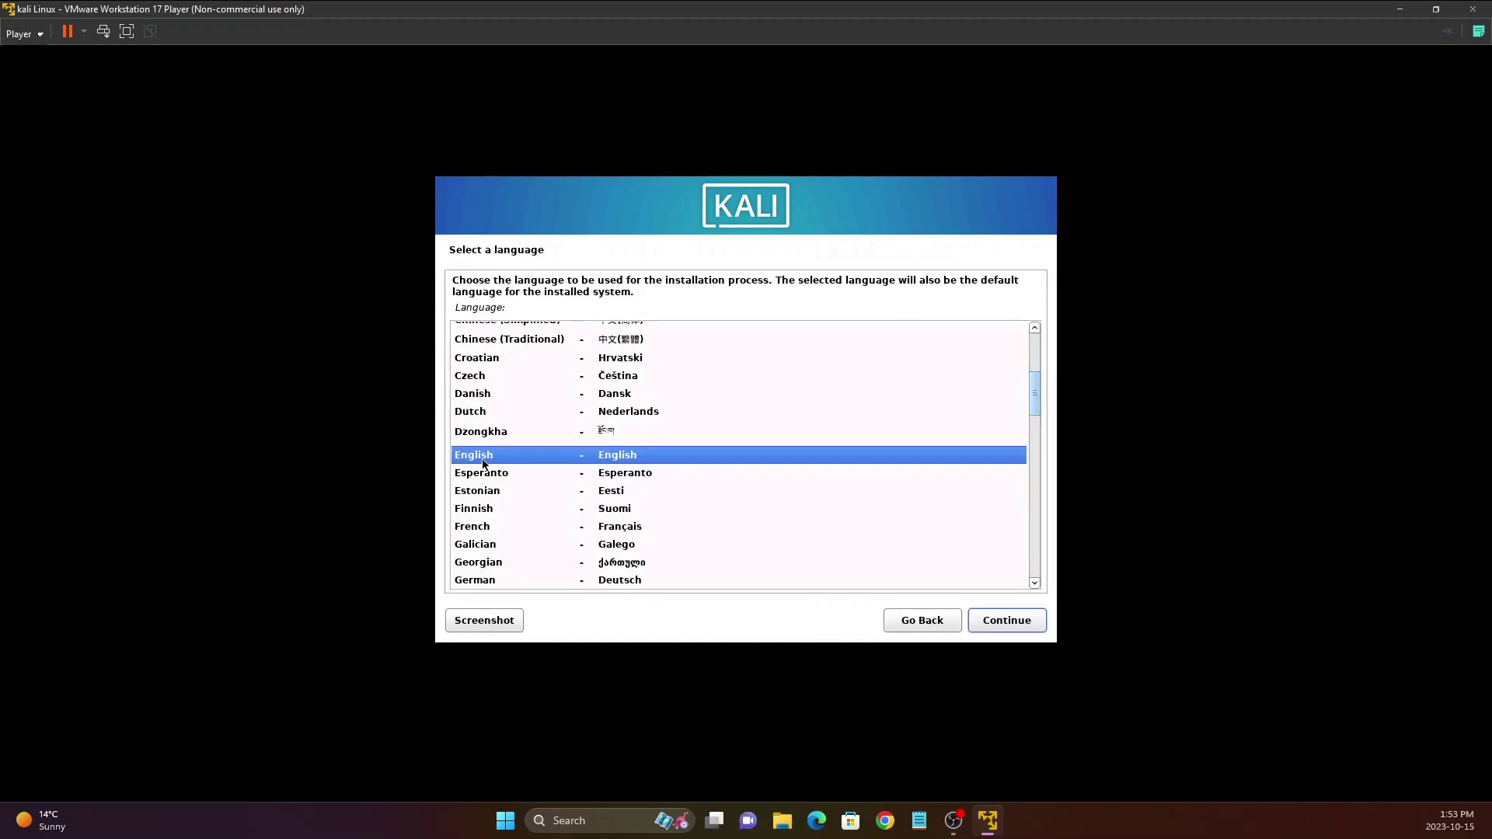
- Keep English as the installer language and United States as the location
left_click(996, 620)
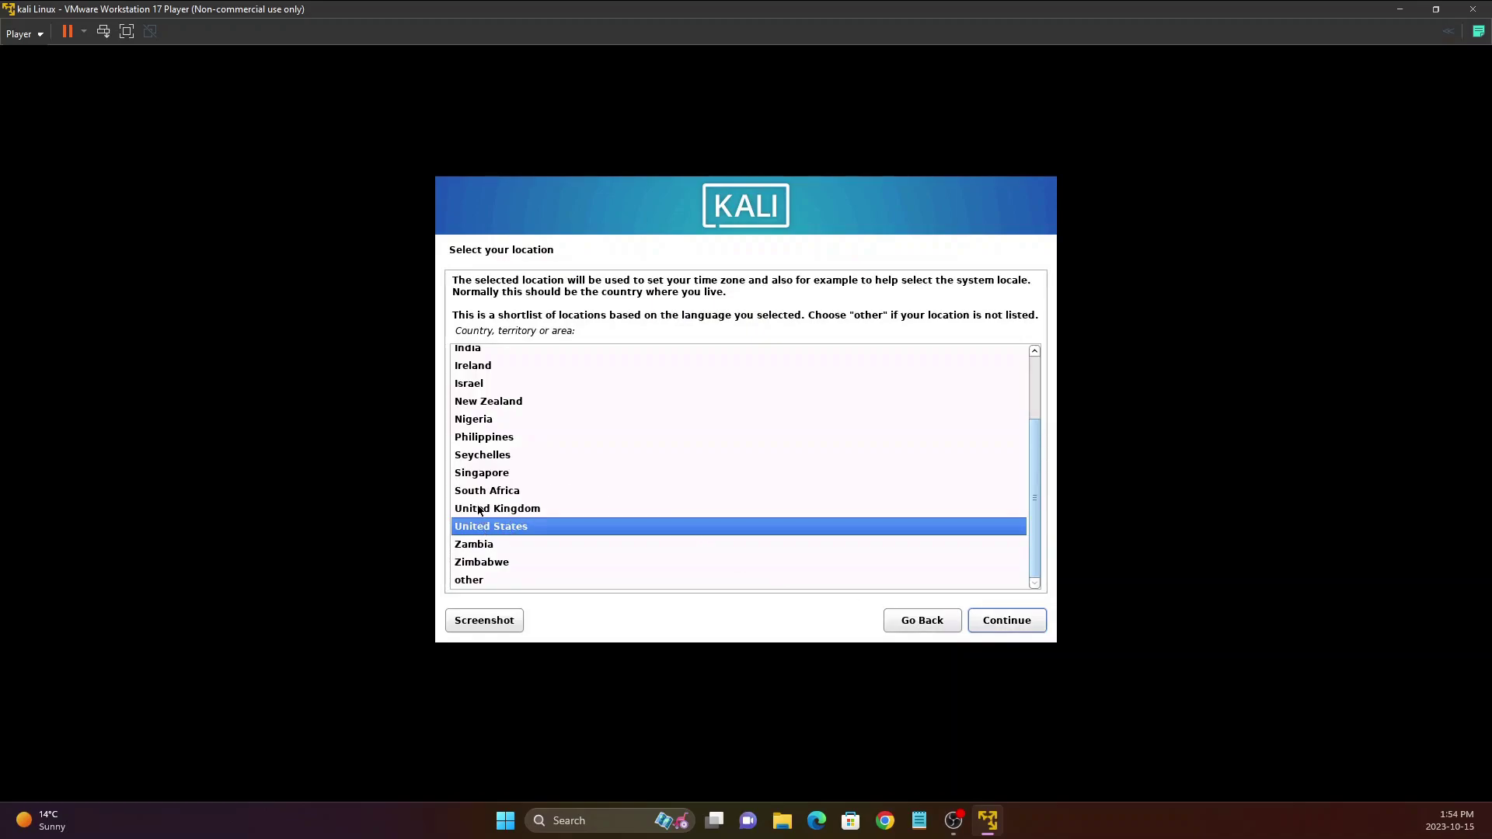
scroll(497, 514, "up", 2)
scroll(496, 514, "down", 2)
scroll(580, 512, "up", 3)
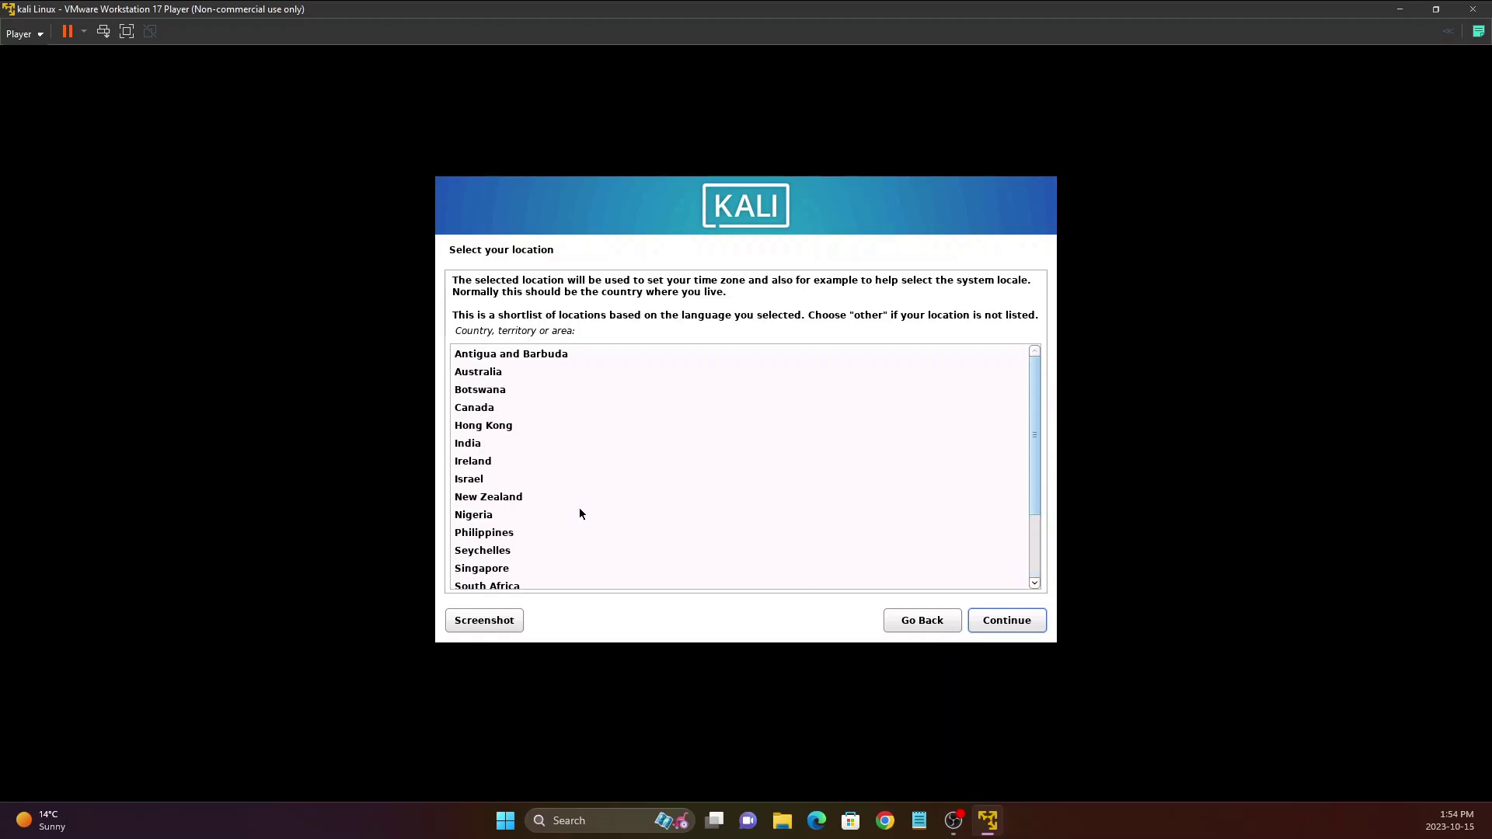
scroll(577, 509, "down", 3)
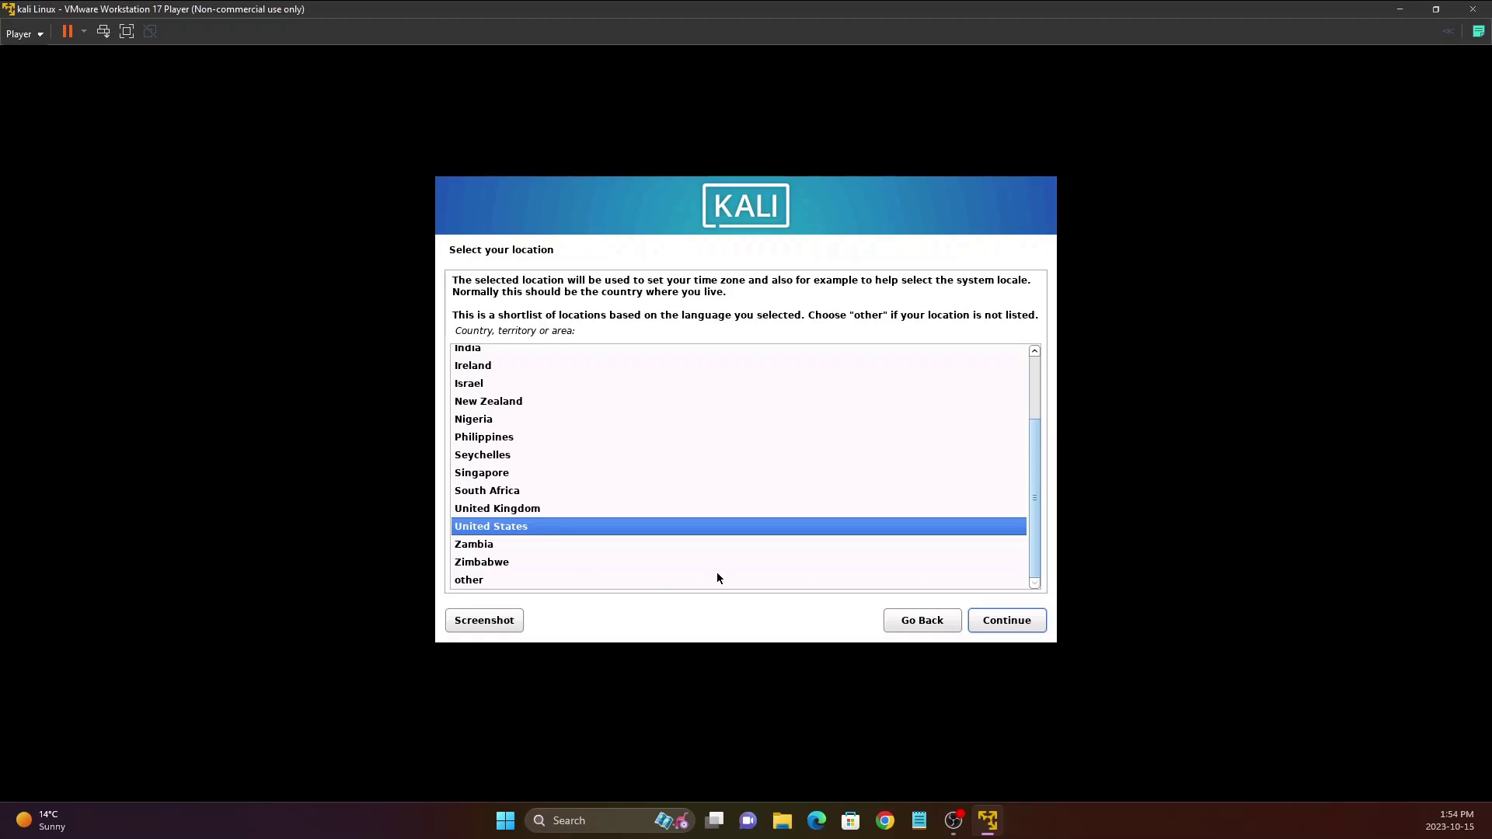
left_click(1004, 623)
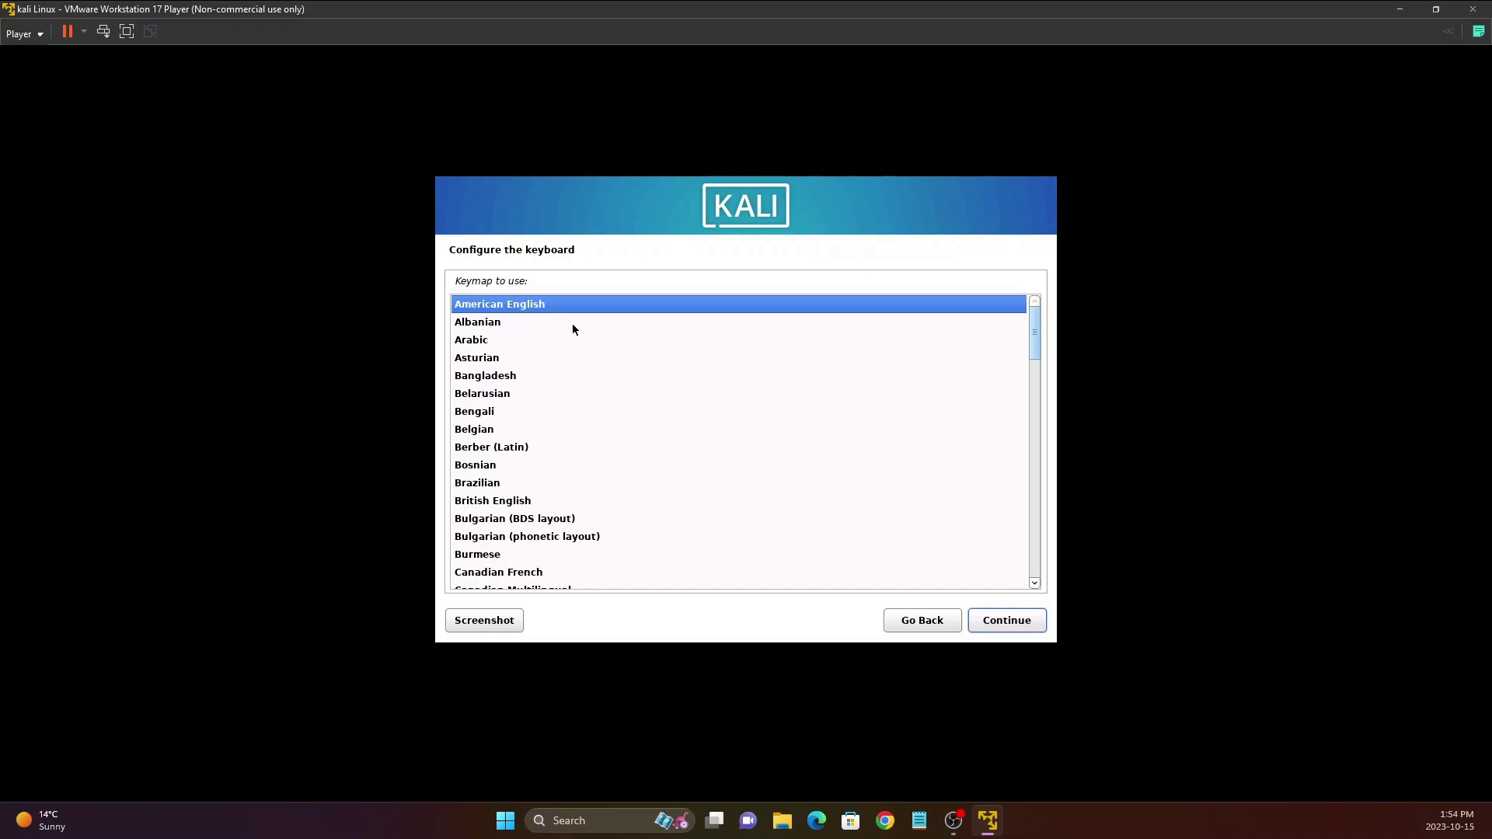
- Accept the American English keymap and keep 'kali' as the hostname
left_click(1002, 621)
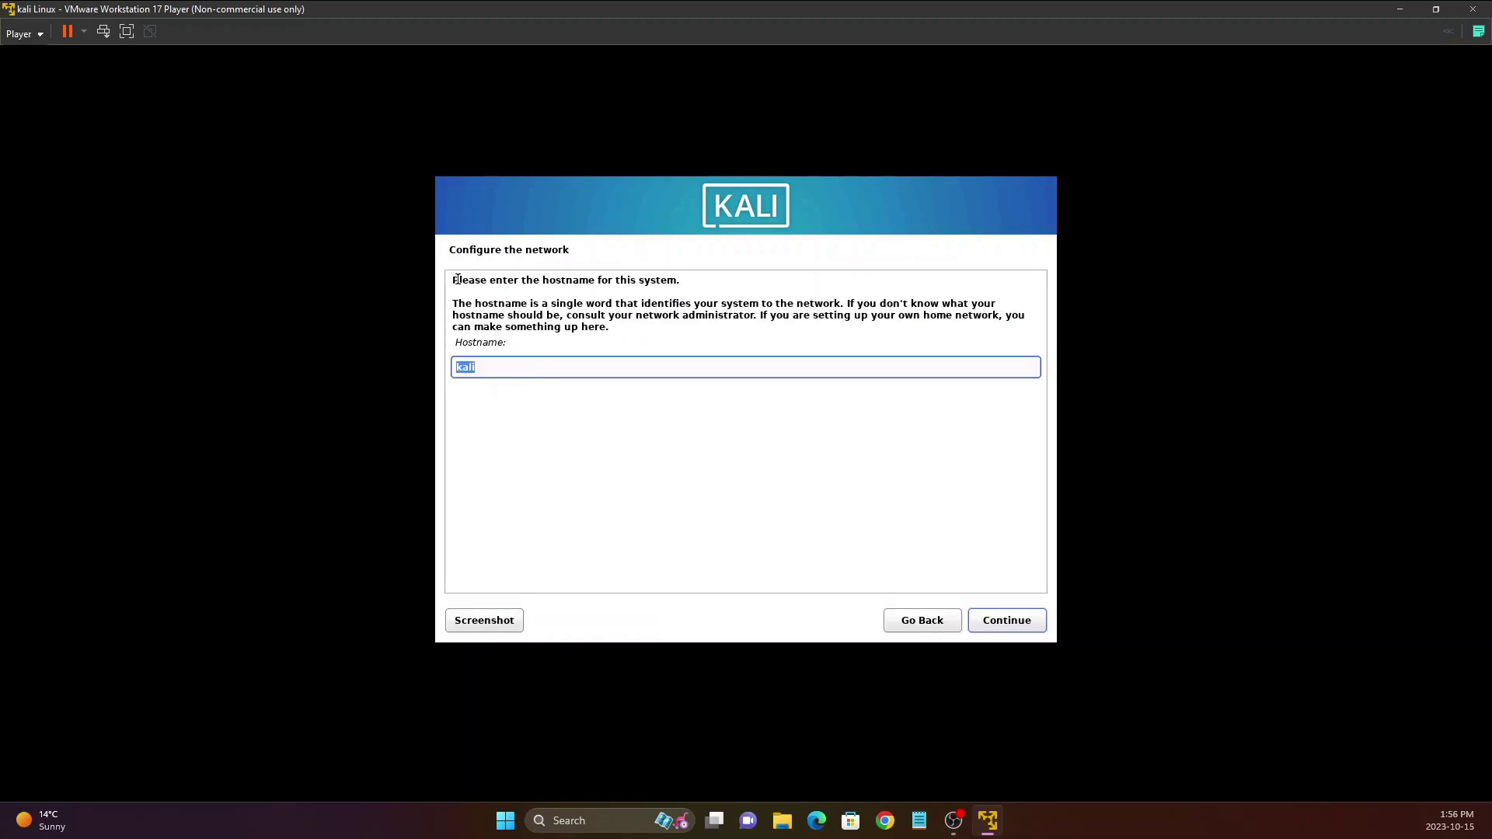
left_click_drag(571, 281, 1040, 283)
left_click(561, 370)
left_click(989, 622)
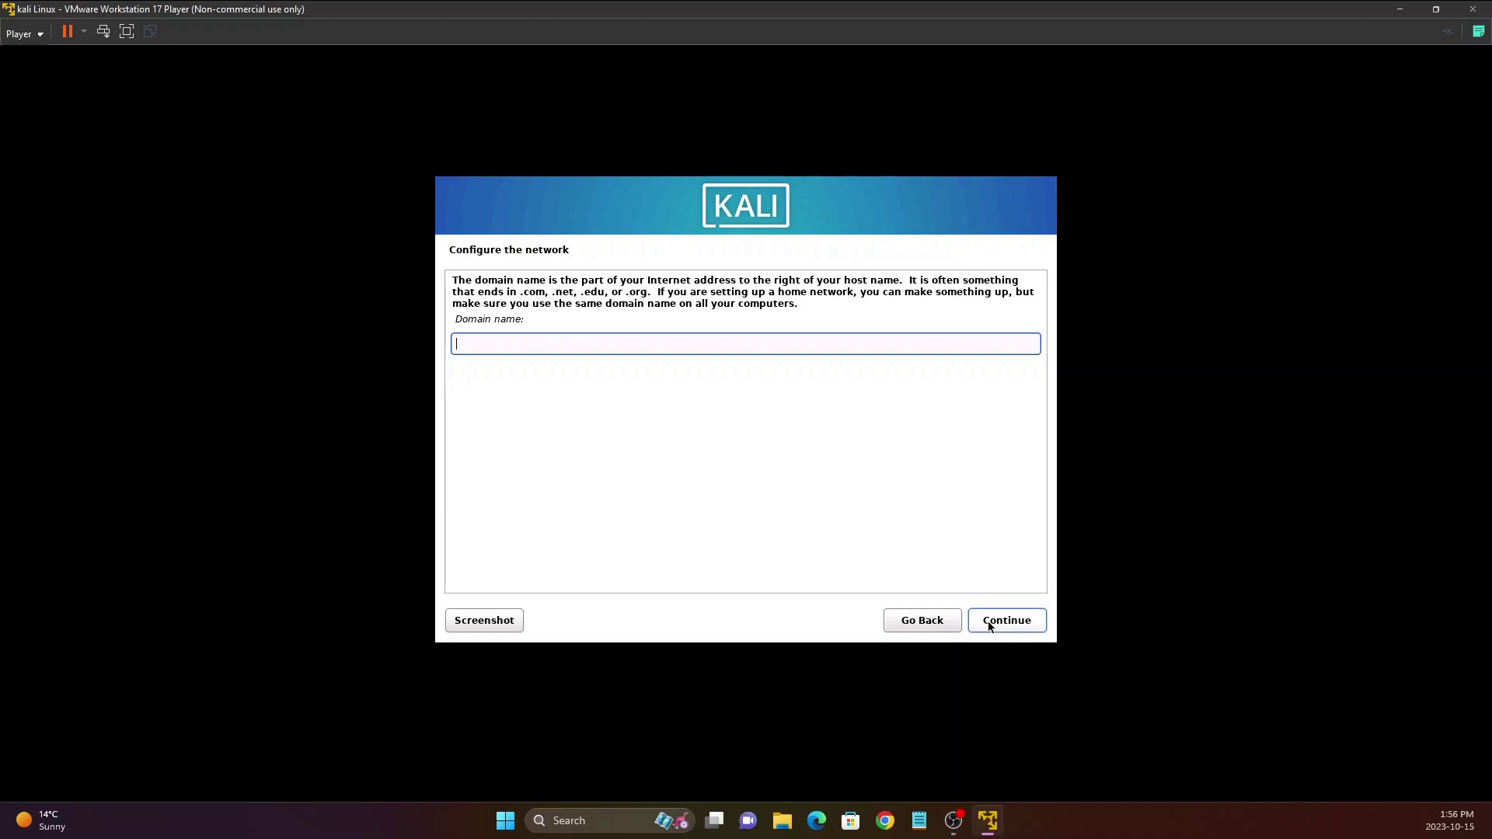
- Leave the domain name blank and continue
left_click_drag(457, 319, 511, 359)
left_click(527, 349)
left_click(1017, 624)
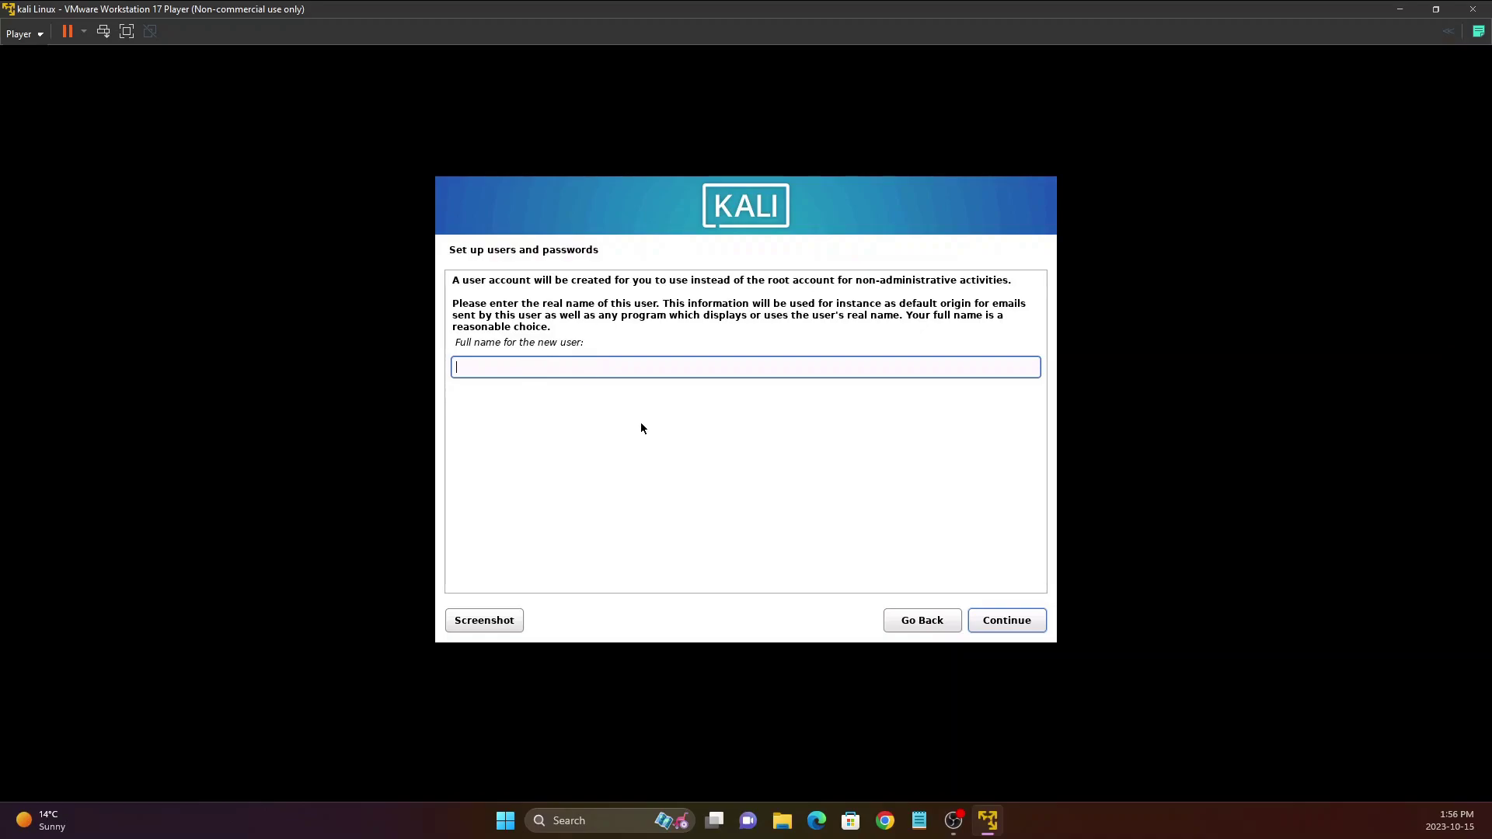
- Enter the new user's full name and accept the suggested username
type("ssharma")
left_click(1003, 626)
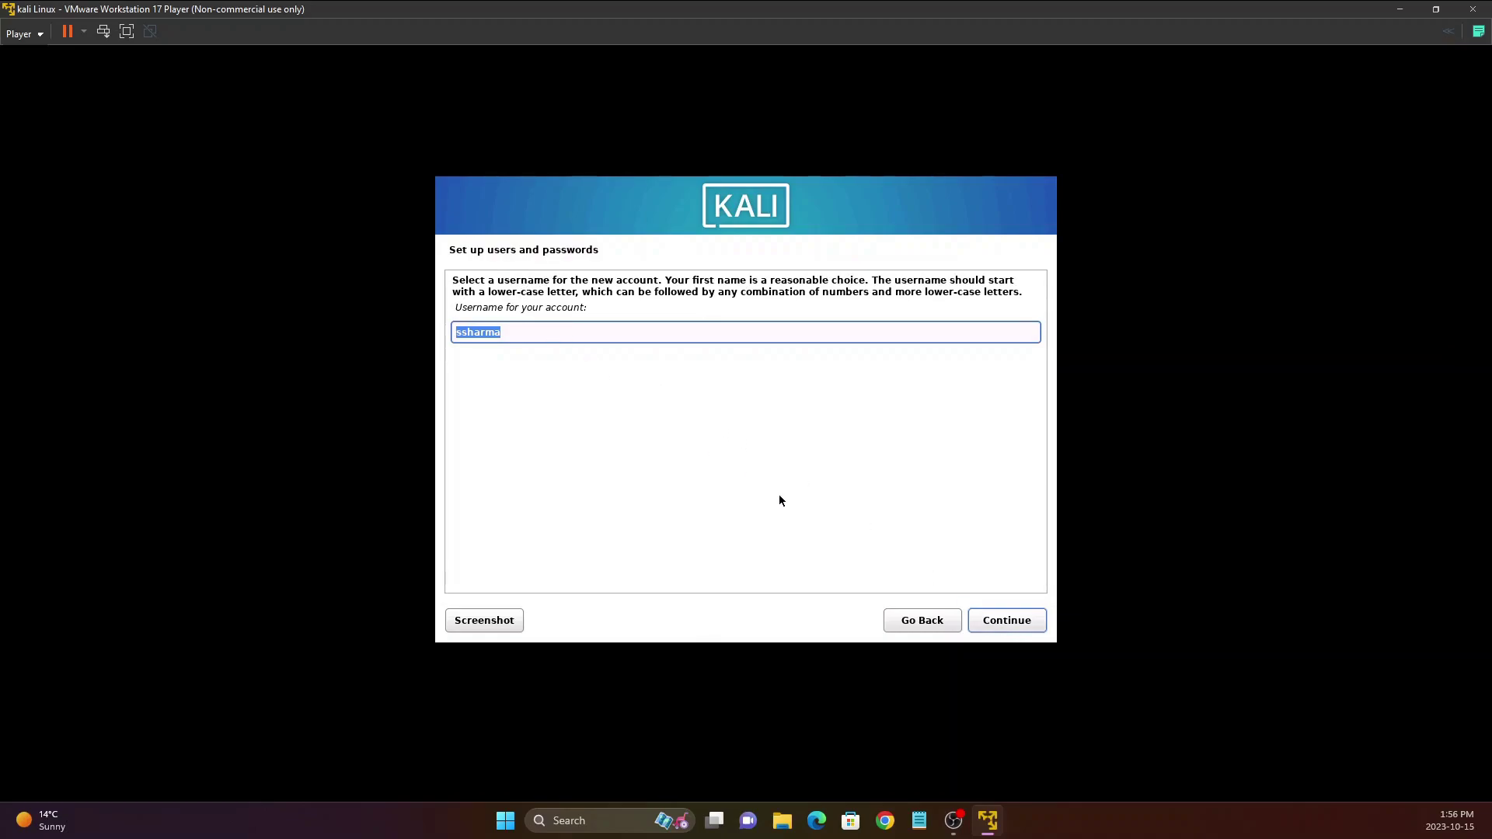
left_click(998, 620)
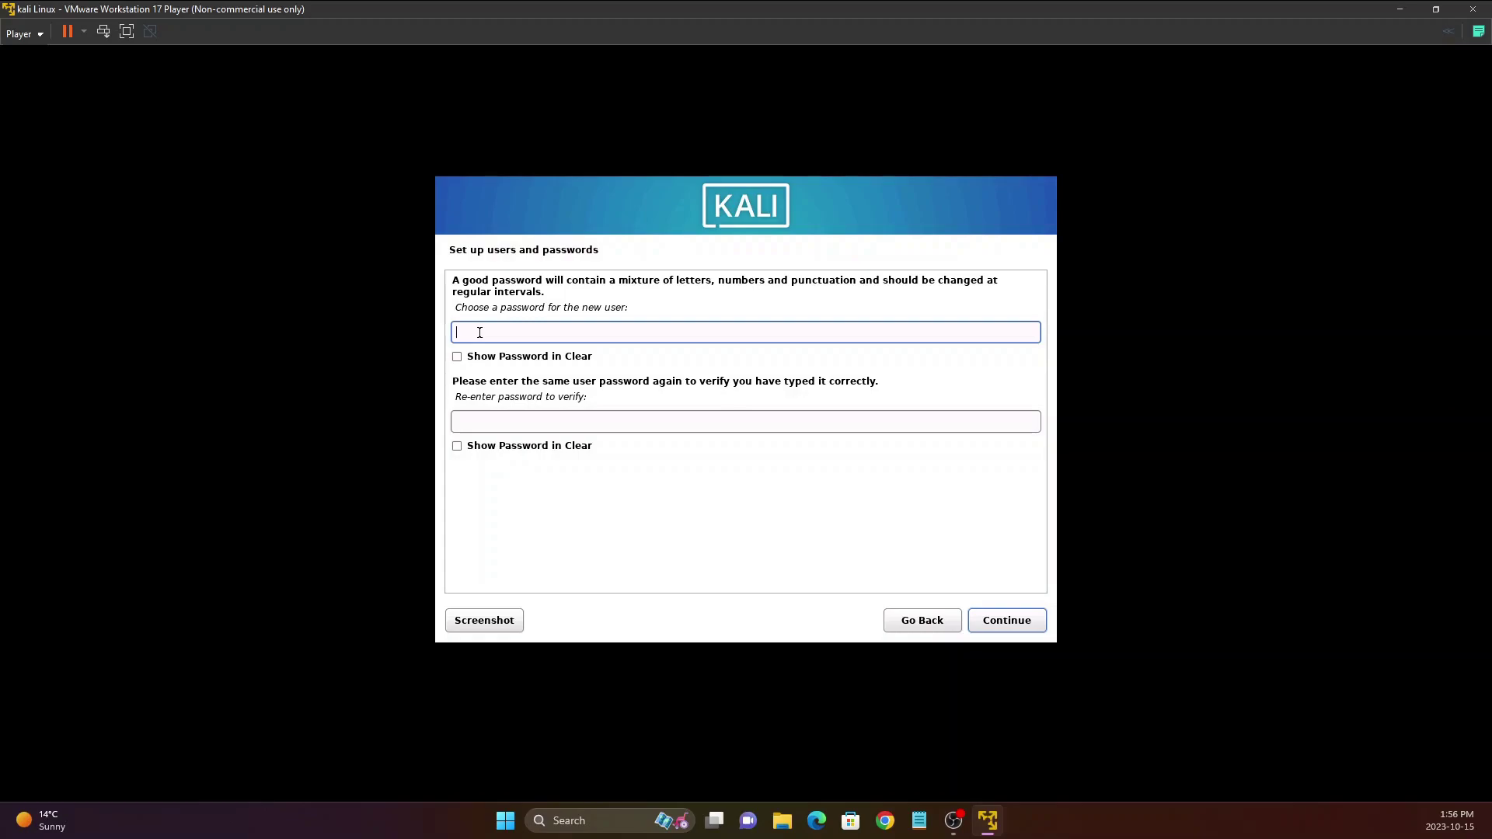
- Set the new user's account password and confirm it
type("************")
key("Tab")
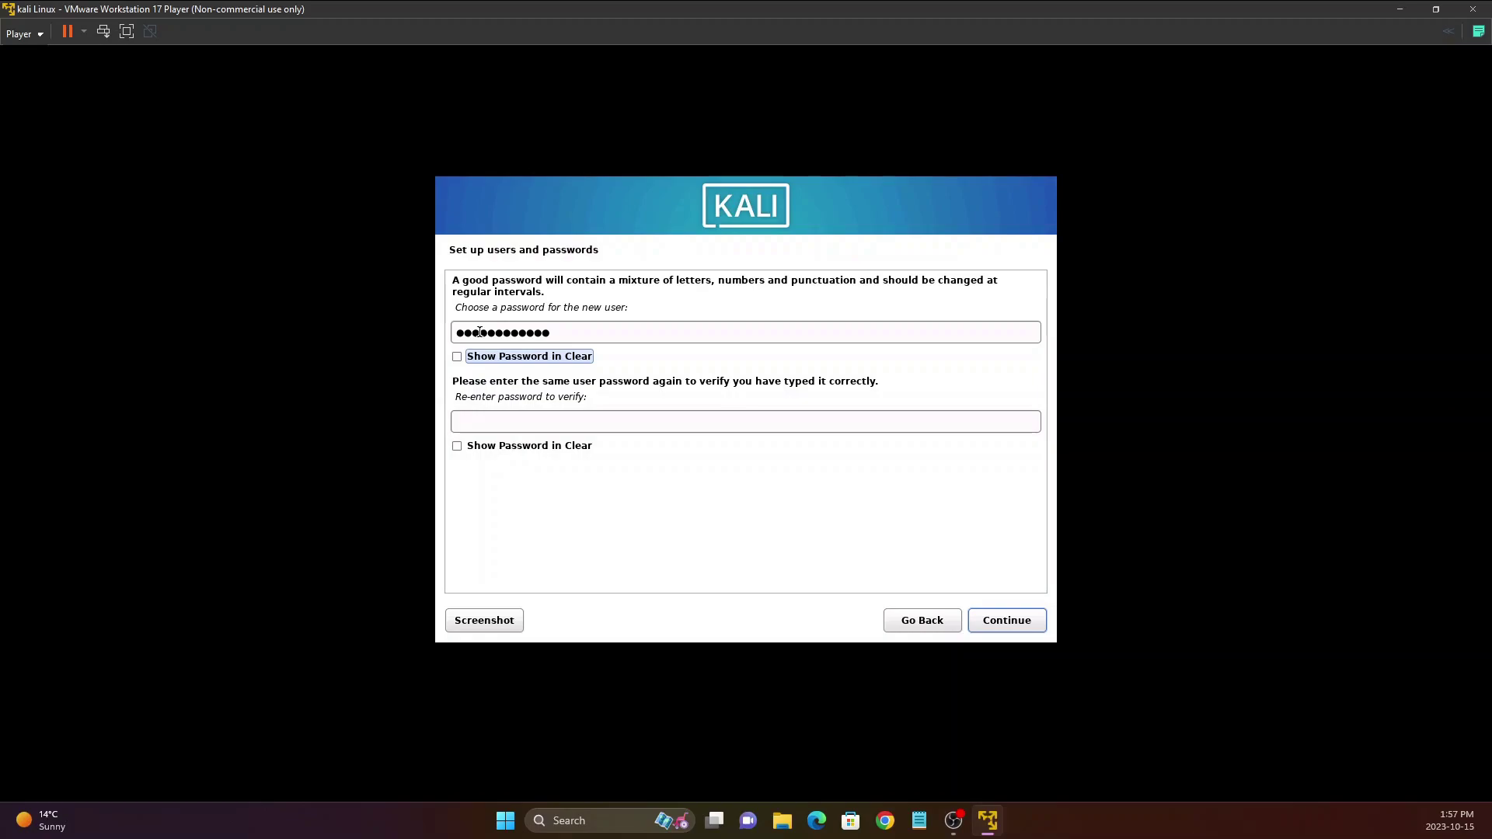
left_click(530, 421)
type("********")
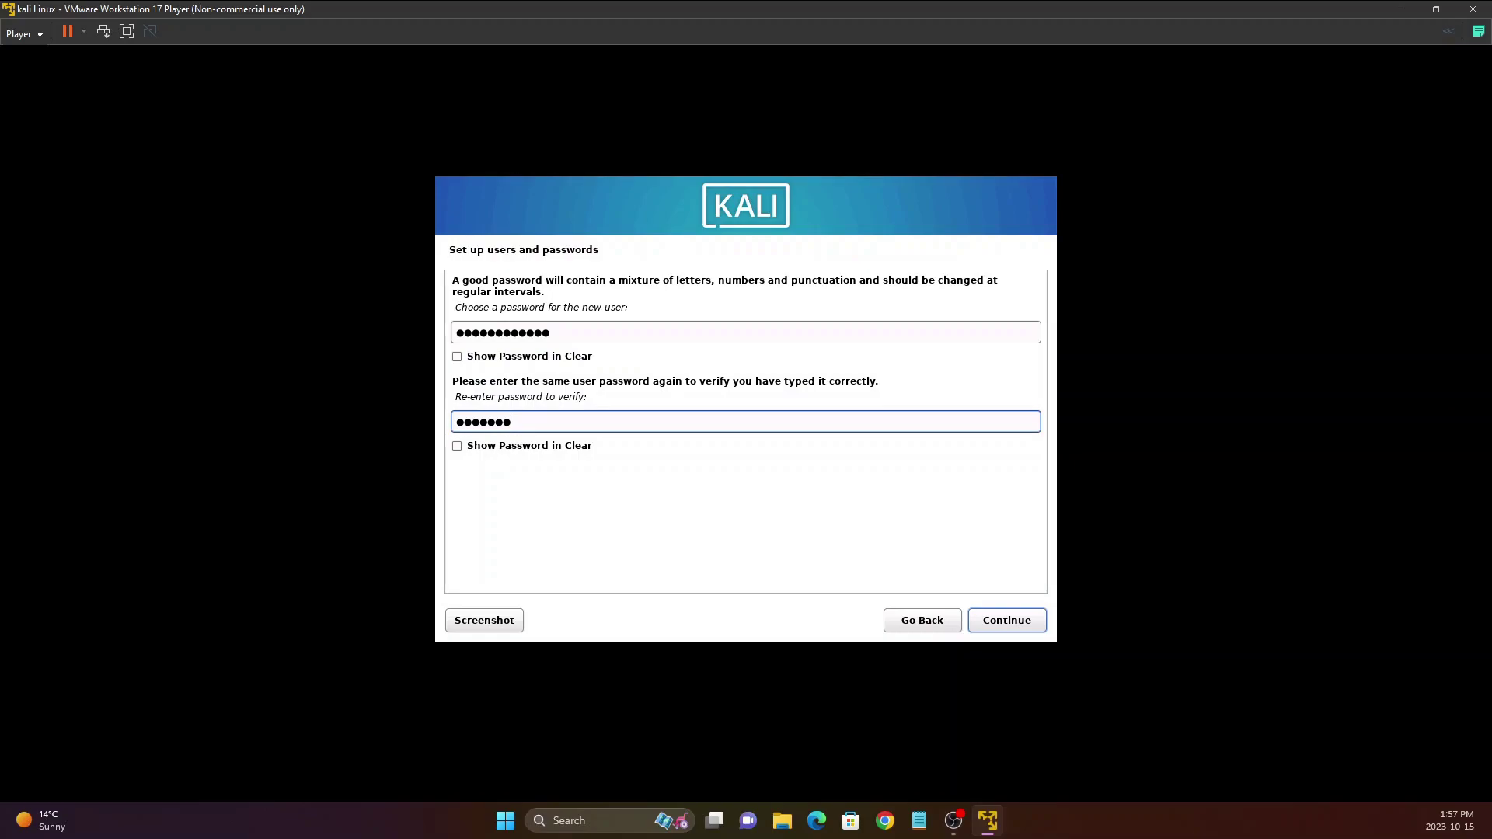
type("****")
left_click(1013, 622)
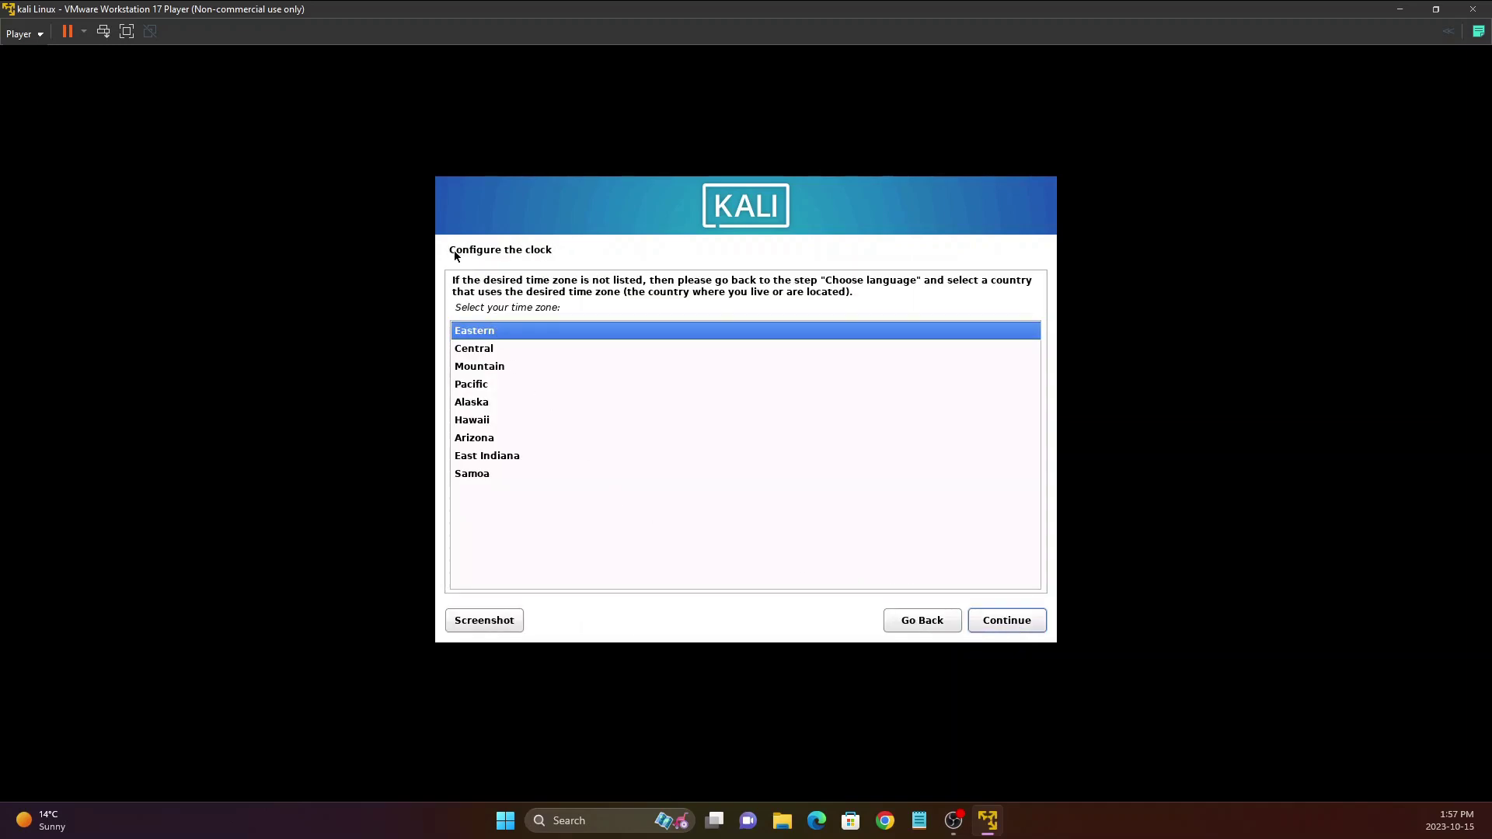
- Select Central as the time zone and continue
left_click(477, 351)
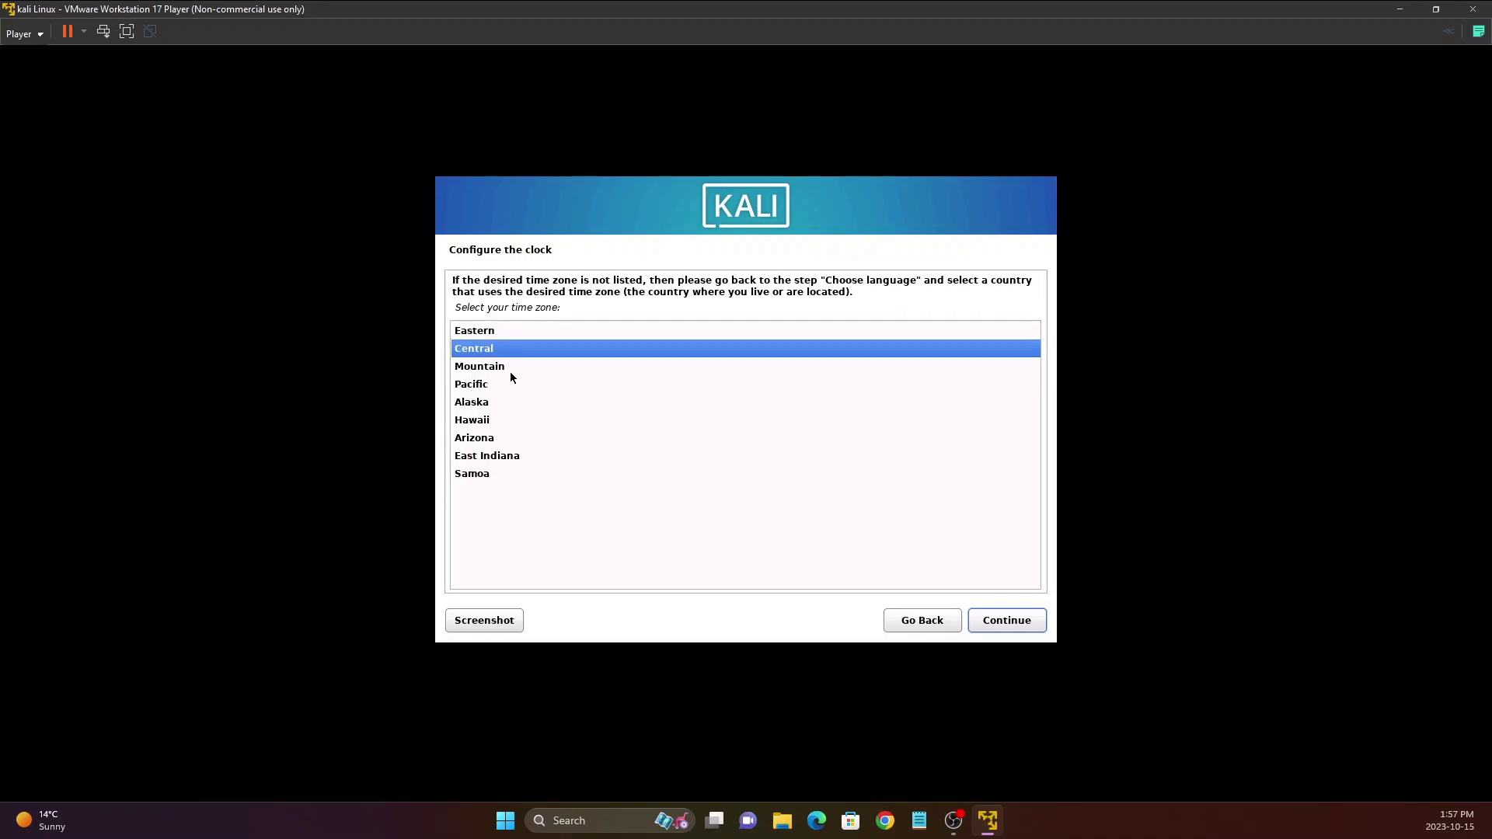
left_click(1005, 627)
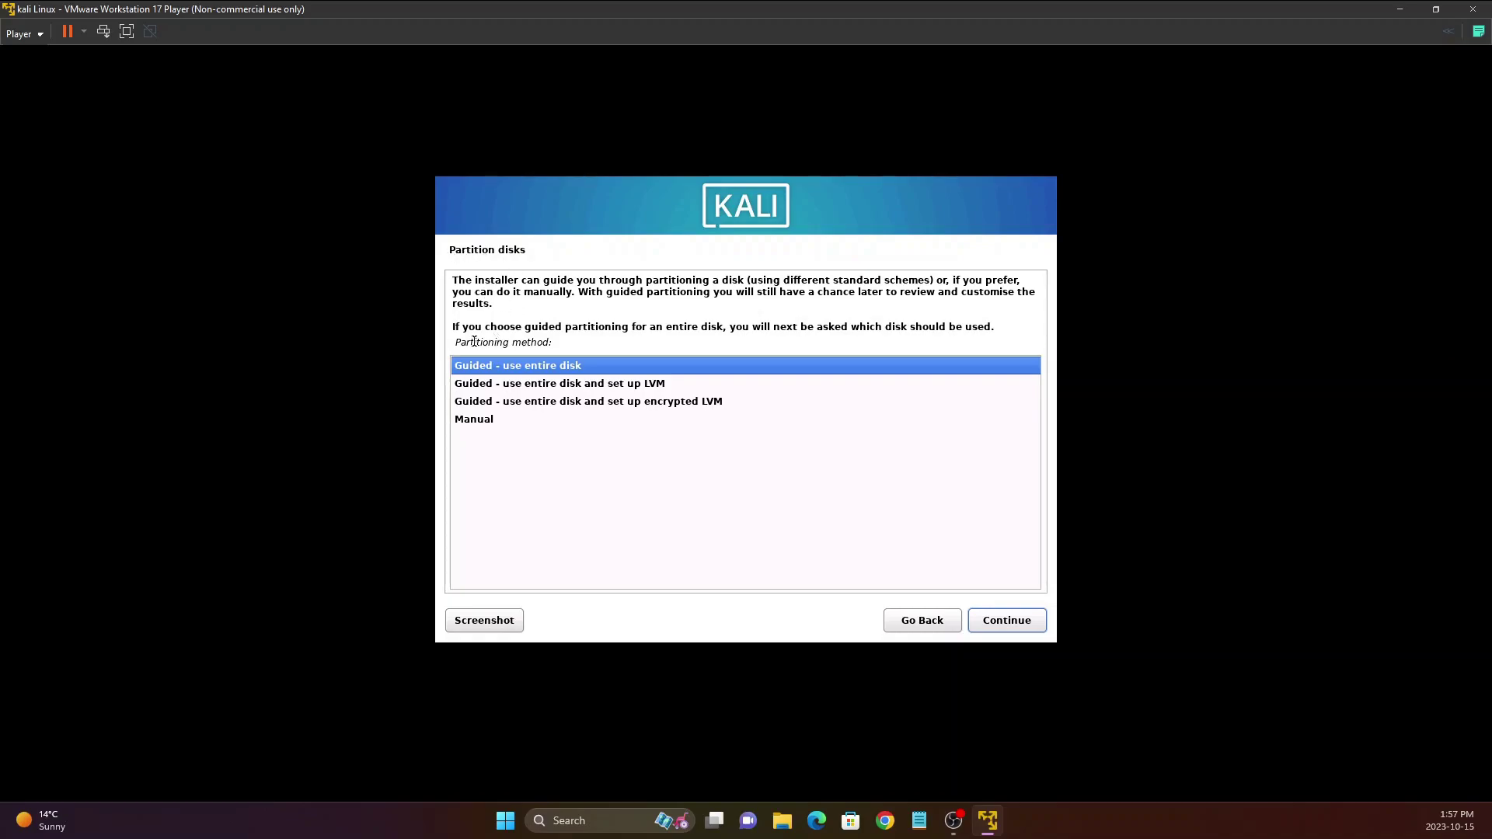
- Compare the partitioning methods and settle on 'Guided - use entire disk'
left_click(489, 384)
left_click(474, 405)
left_click(473, 418)
left_click(492, 368)
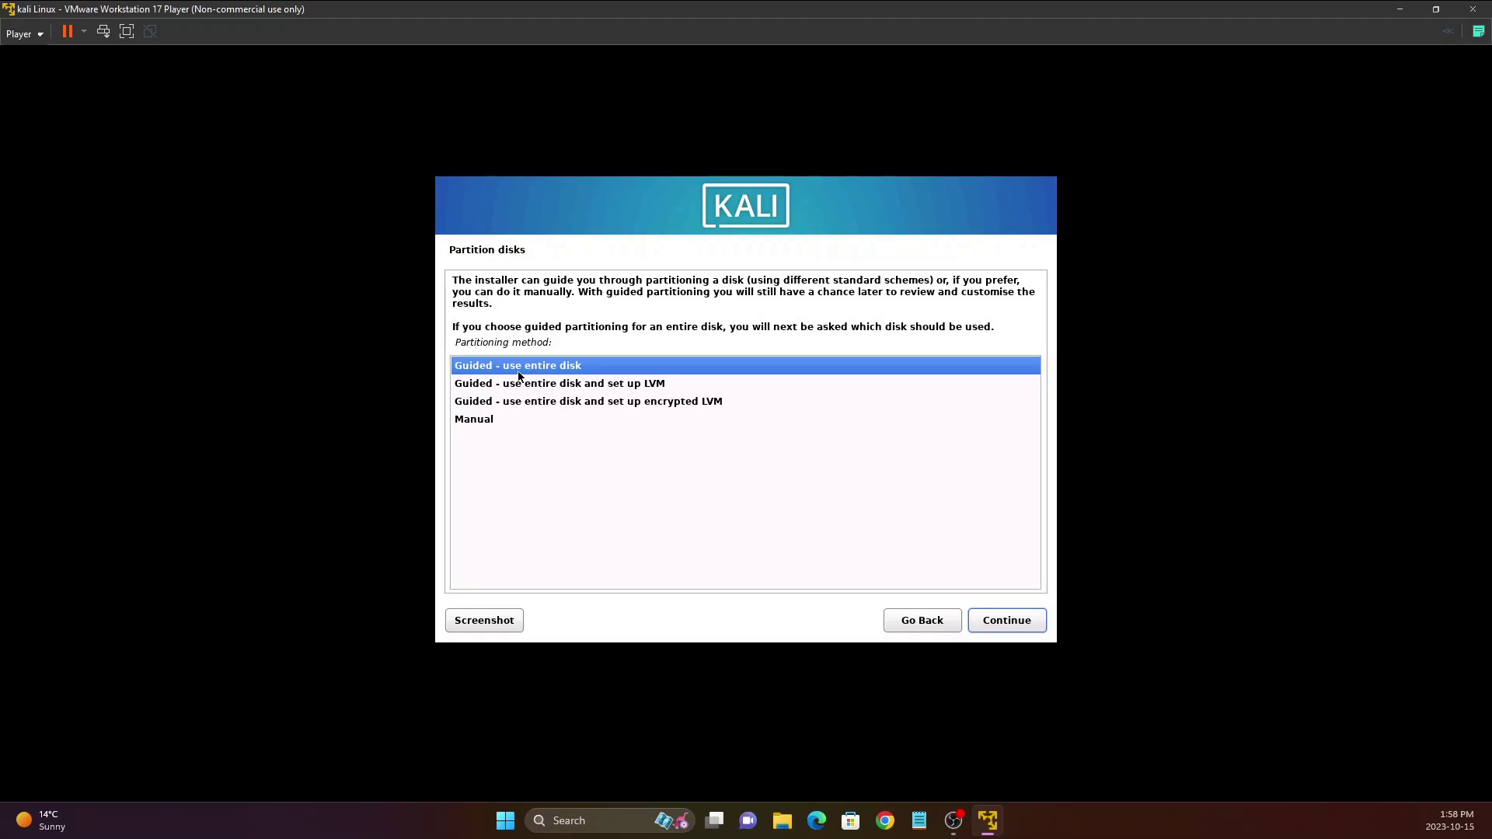
left_click(478, 389)
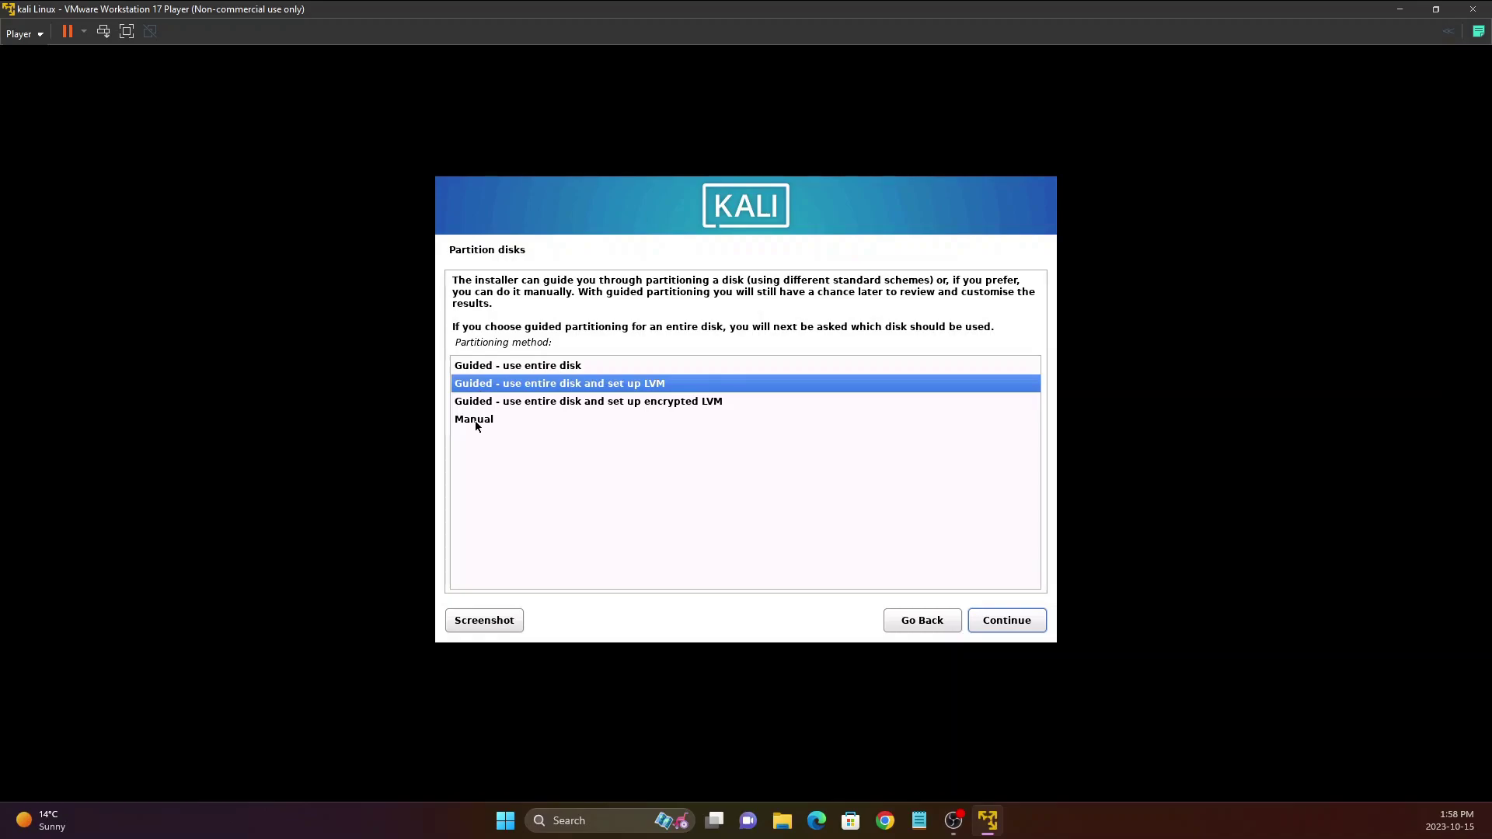
left_click(473, 426)
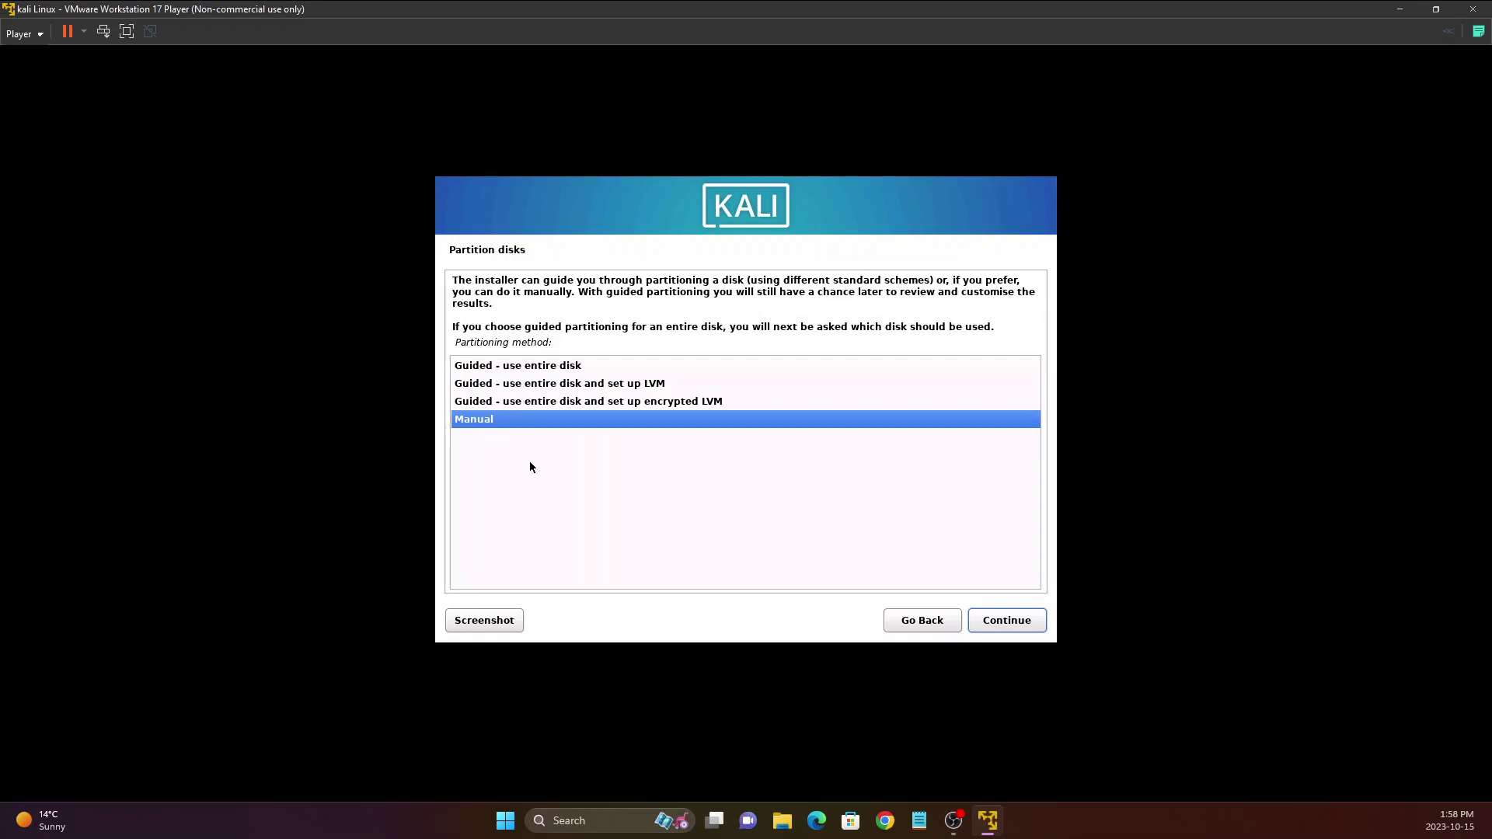
left_click(489, 369)
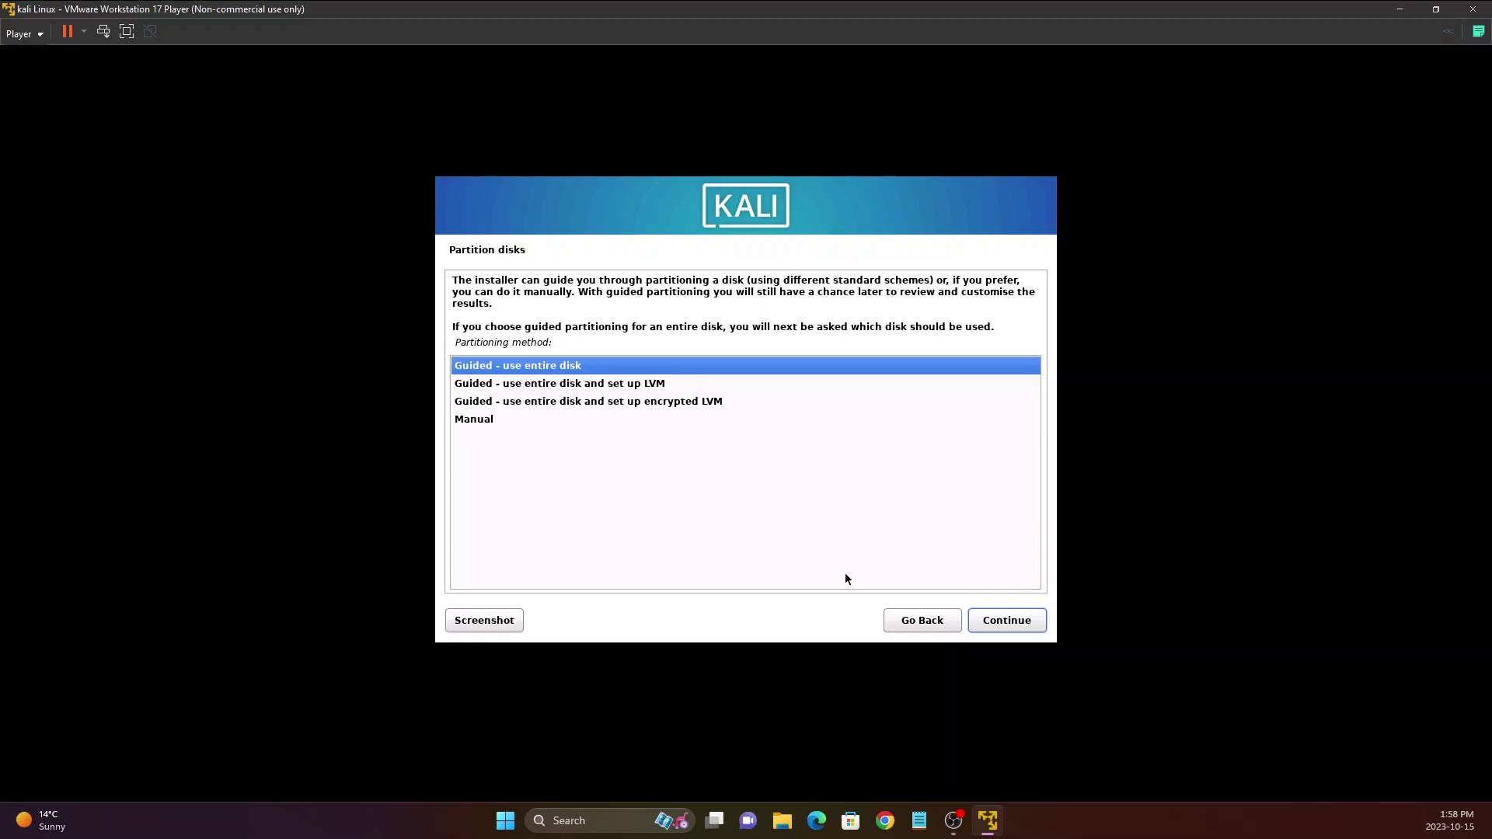
- Partition the 26.8 GB sda disk with all files in one partition, then finish partitioning
left_click(988, 623)
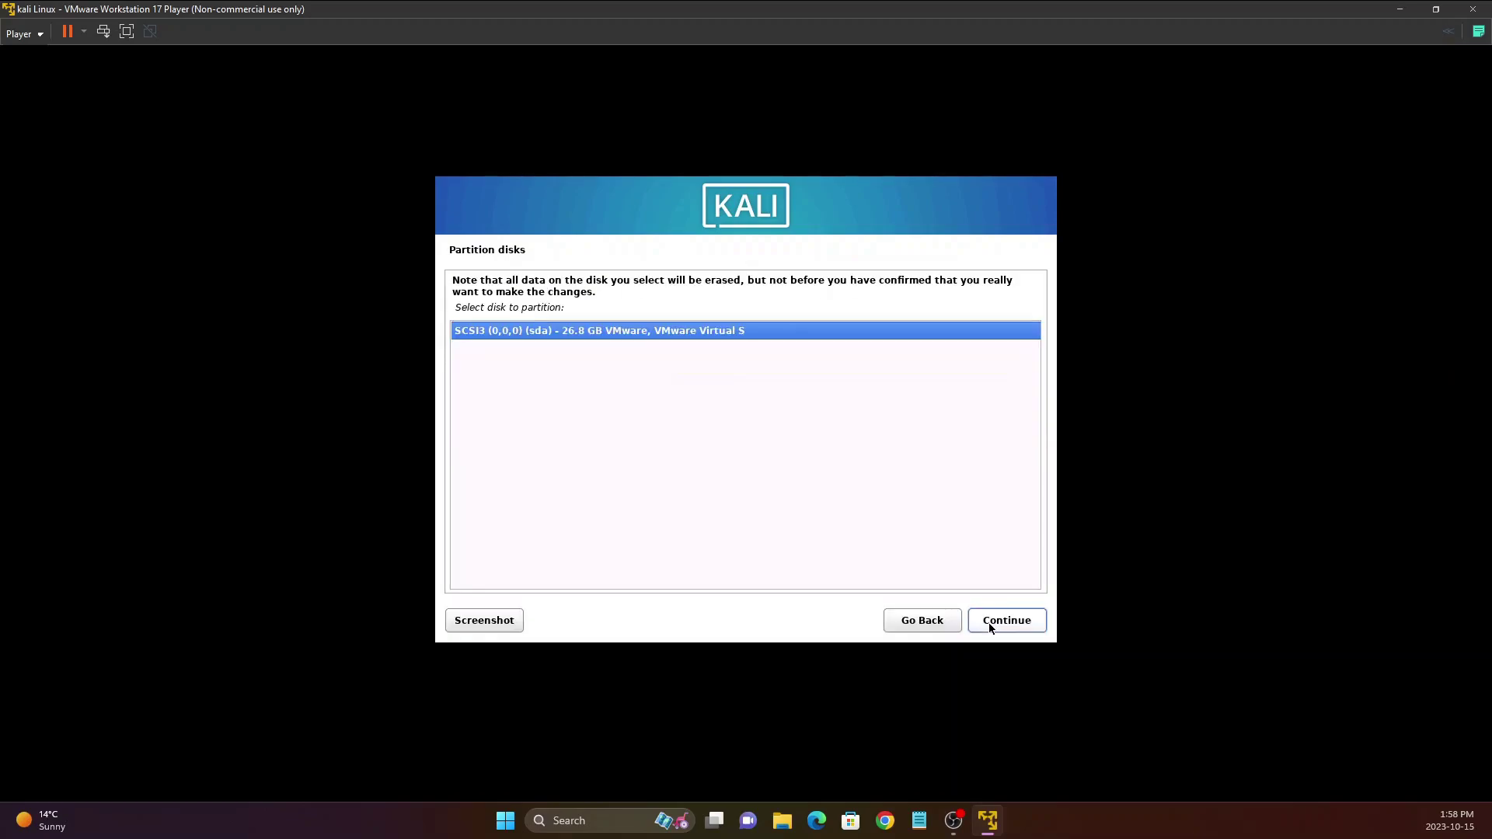
left_click(988, 622)
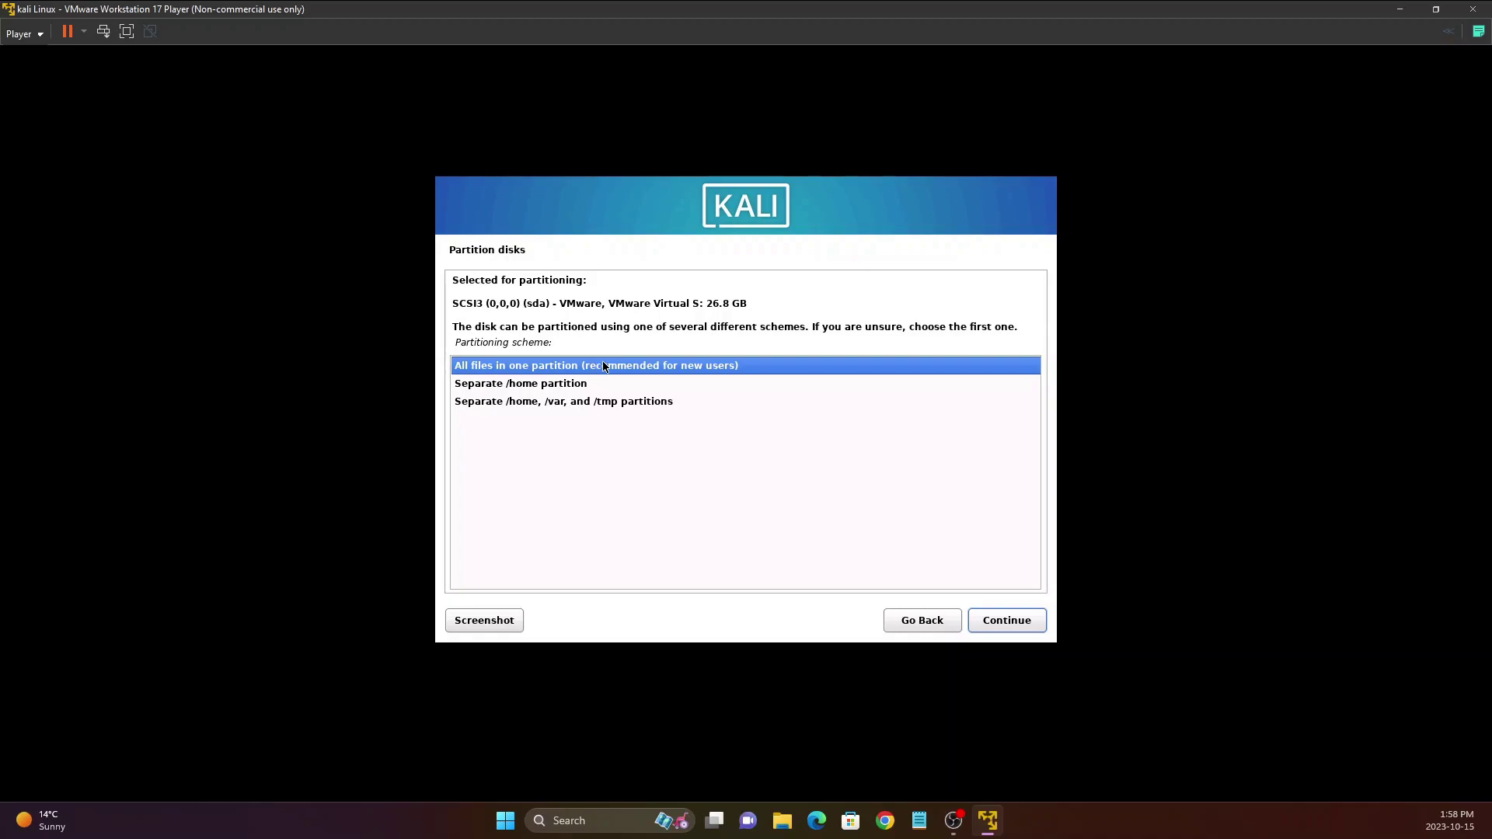
left_click(1002, 621)
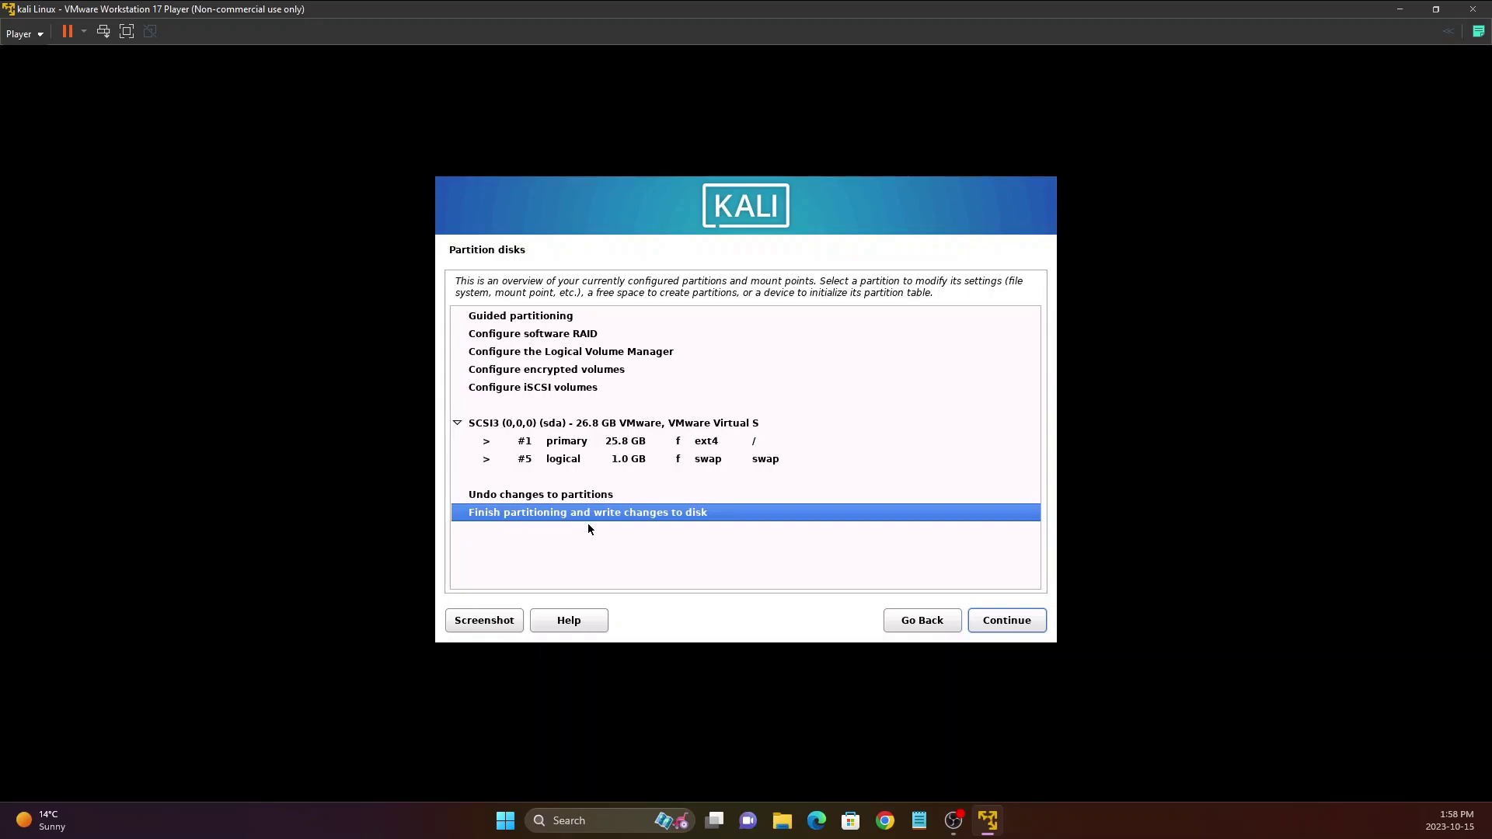
left_click(1012, 623)
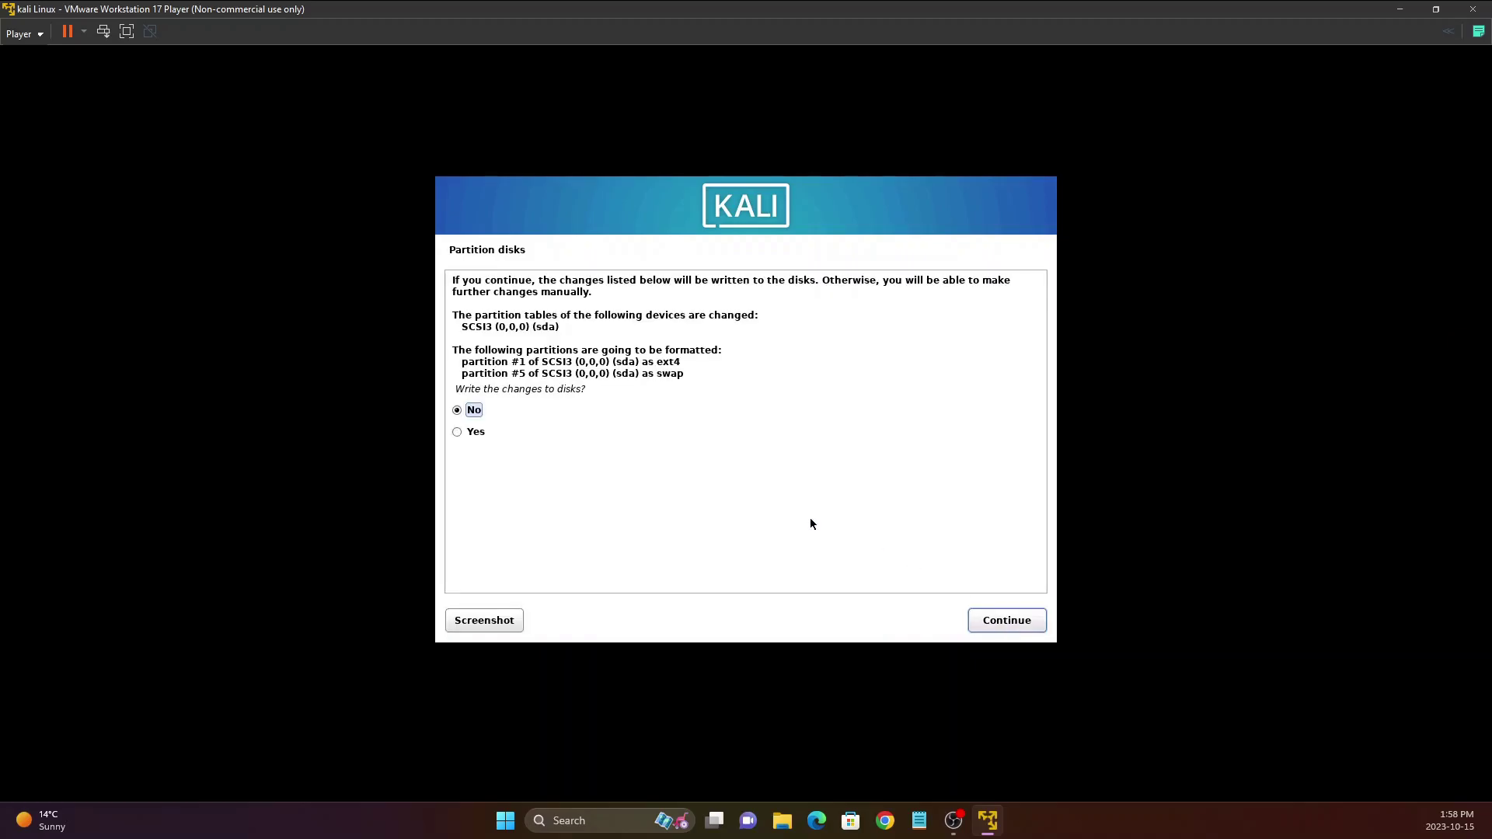
- Answer Yes to writing the partition changes to disk and continue
left_click_drag(452, 281, 481, 283)
left_click(481, 282)
left_click(472, 430)
left_click(998, 631)
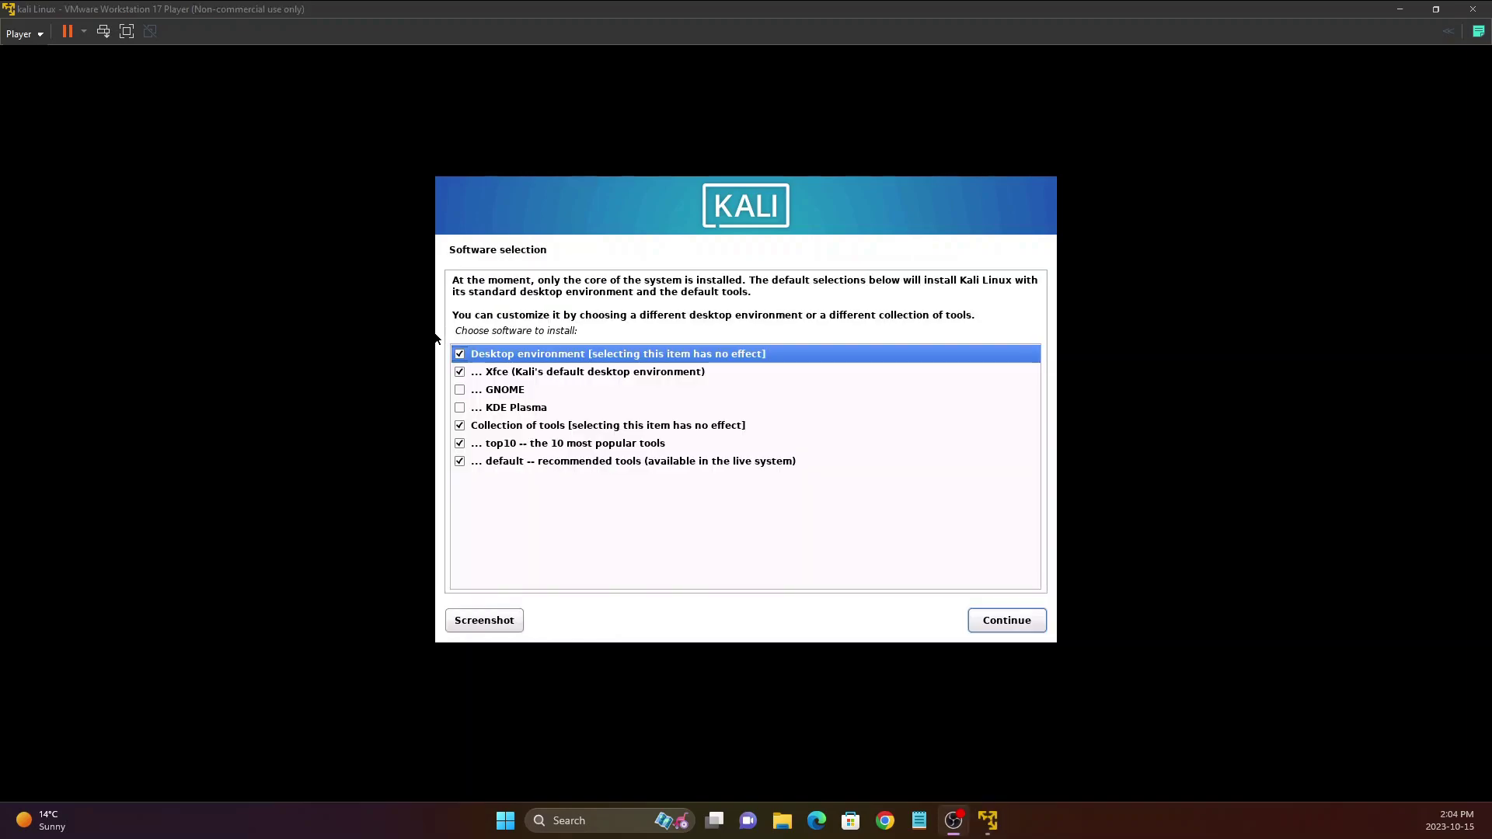
- Accept the default software selection with Xfce, top10 and default tools
left_click(631, 327)
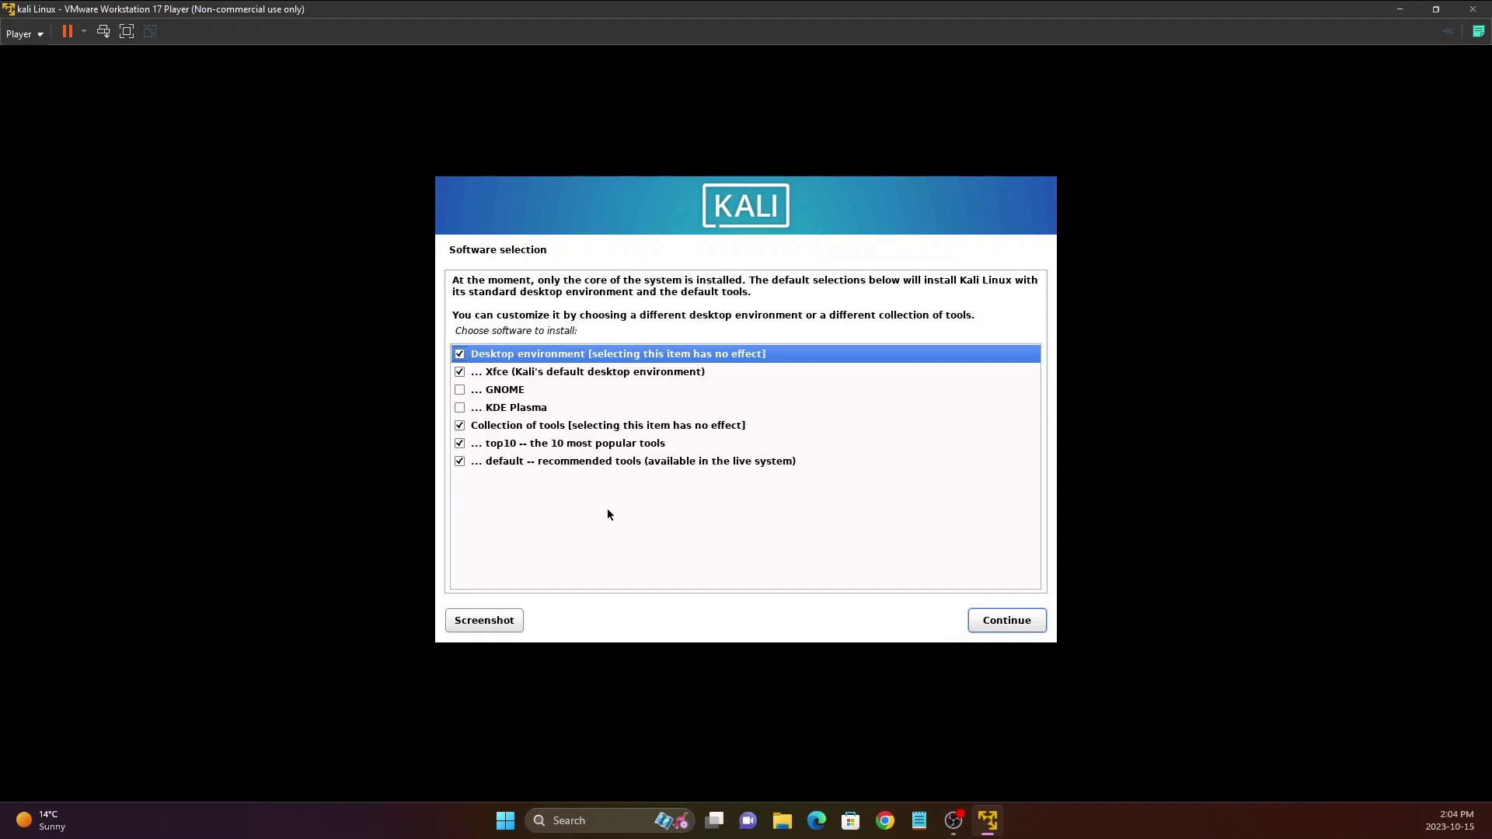
left_click(994, 626)
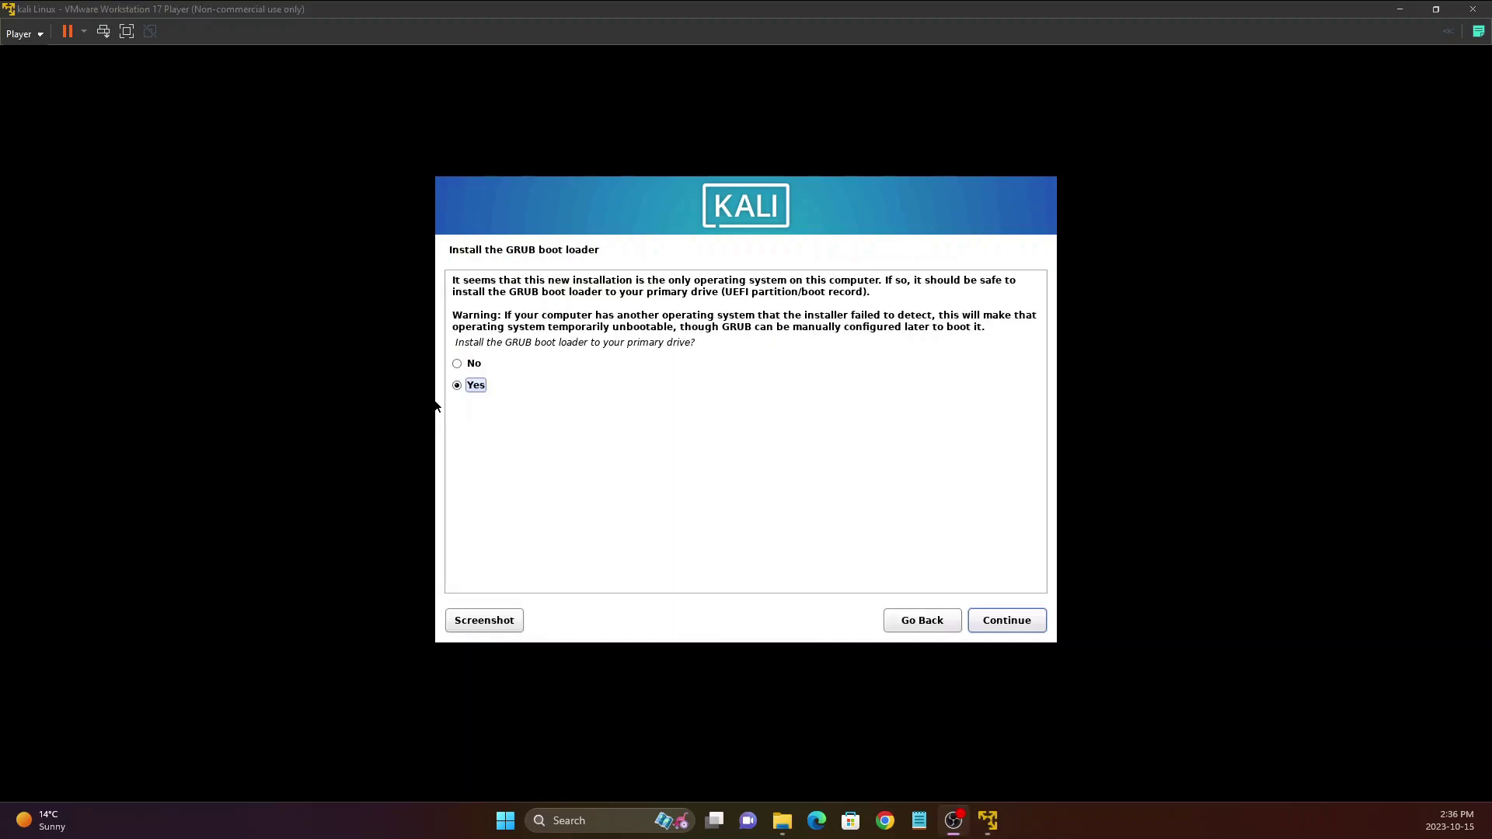
- Install the GRUB boot loader onto /dev/sda
left_click(510, 312)
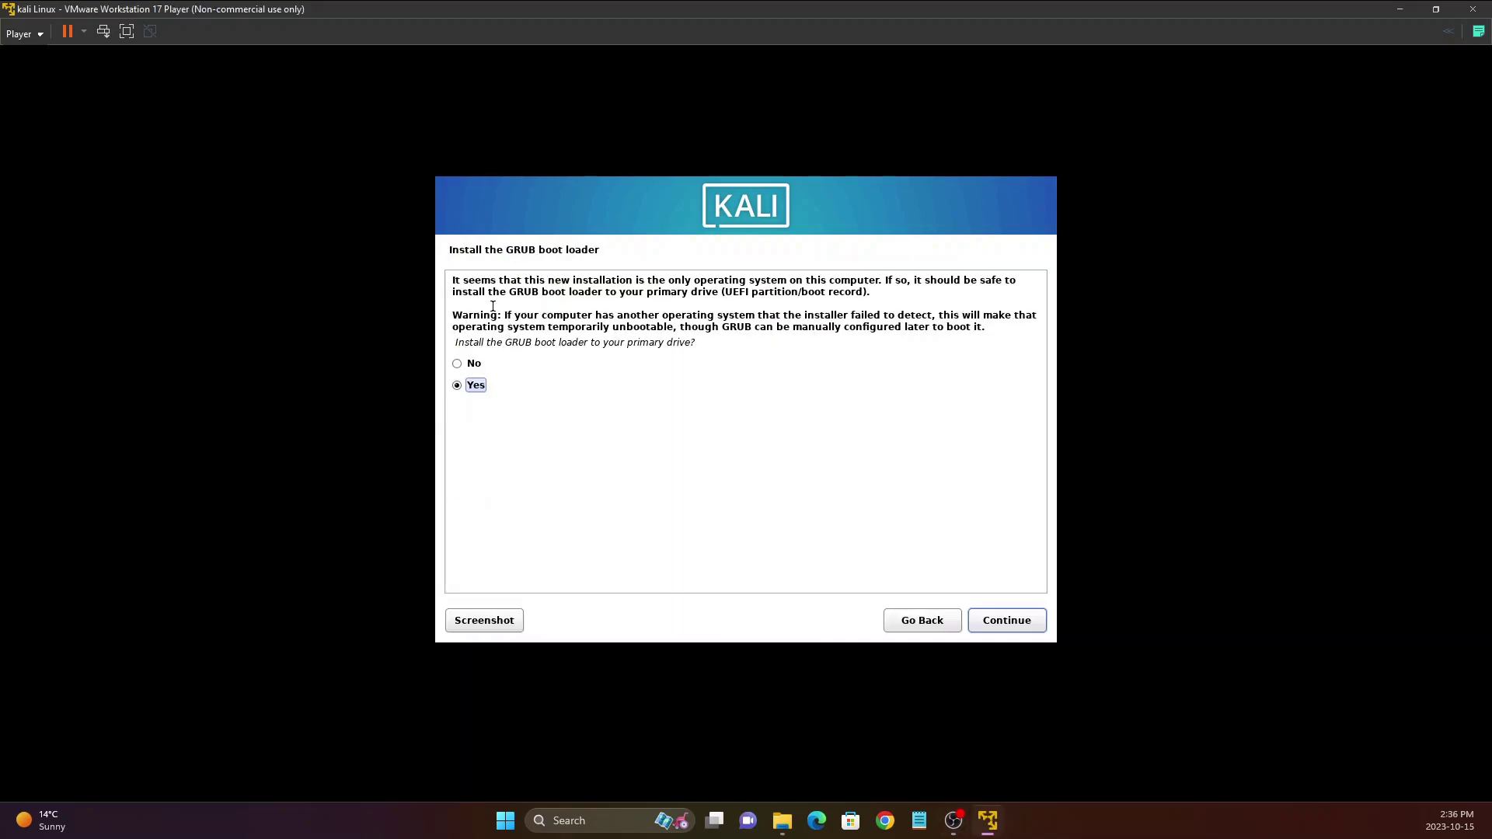
left_click(565, 286)
left_click(1000, 622)
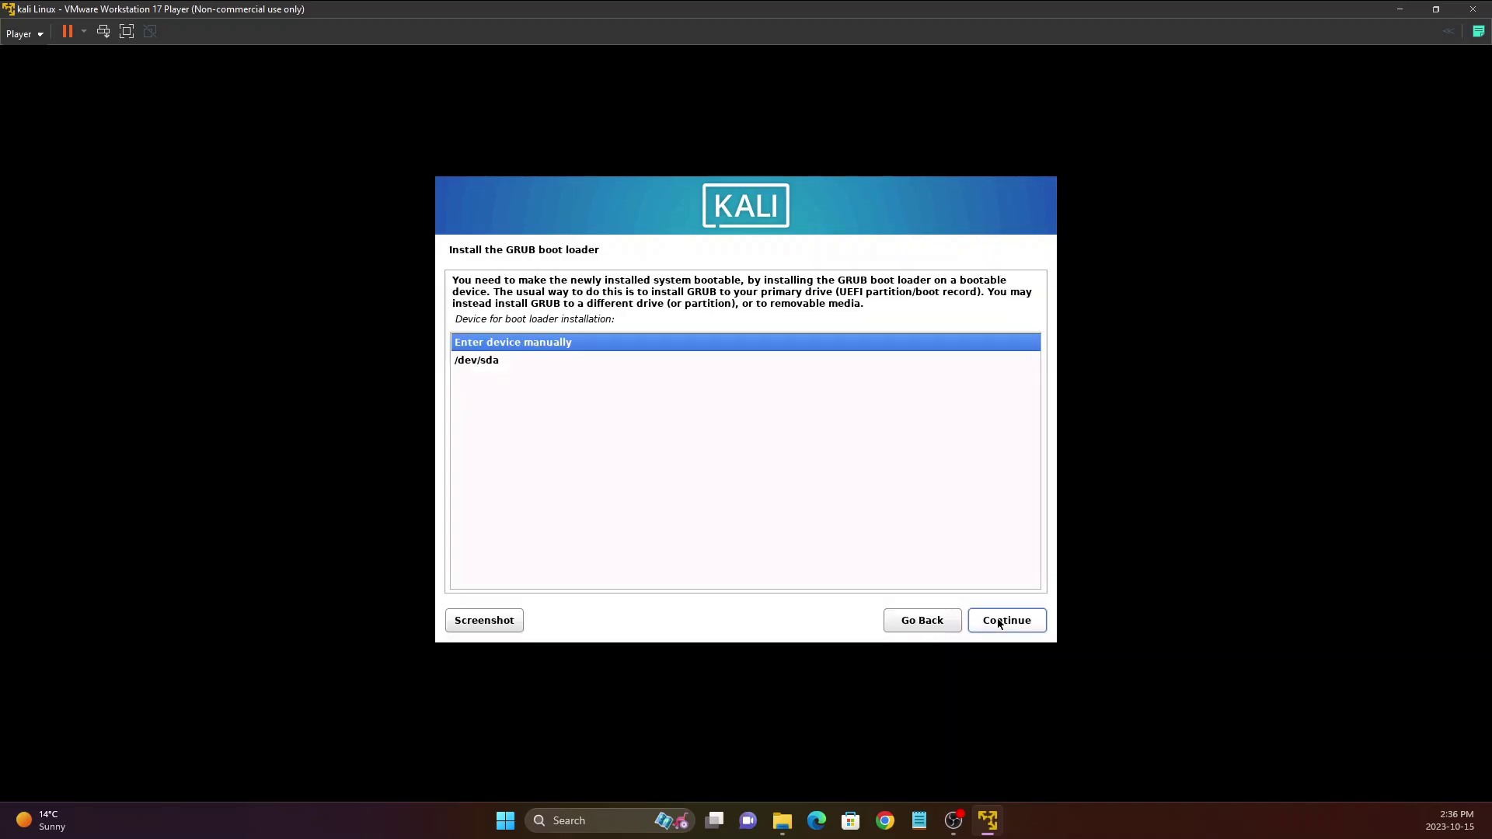
left_click(491, 363)
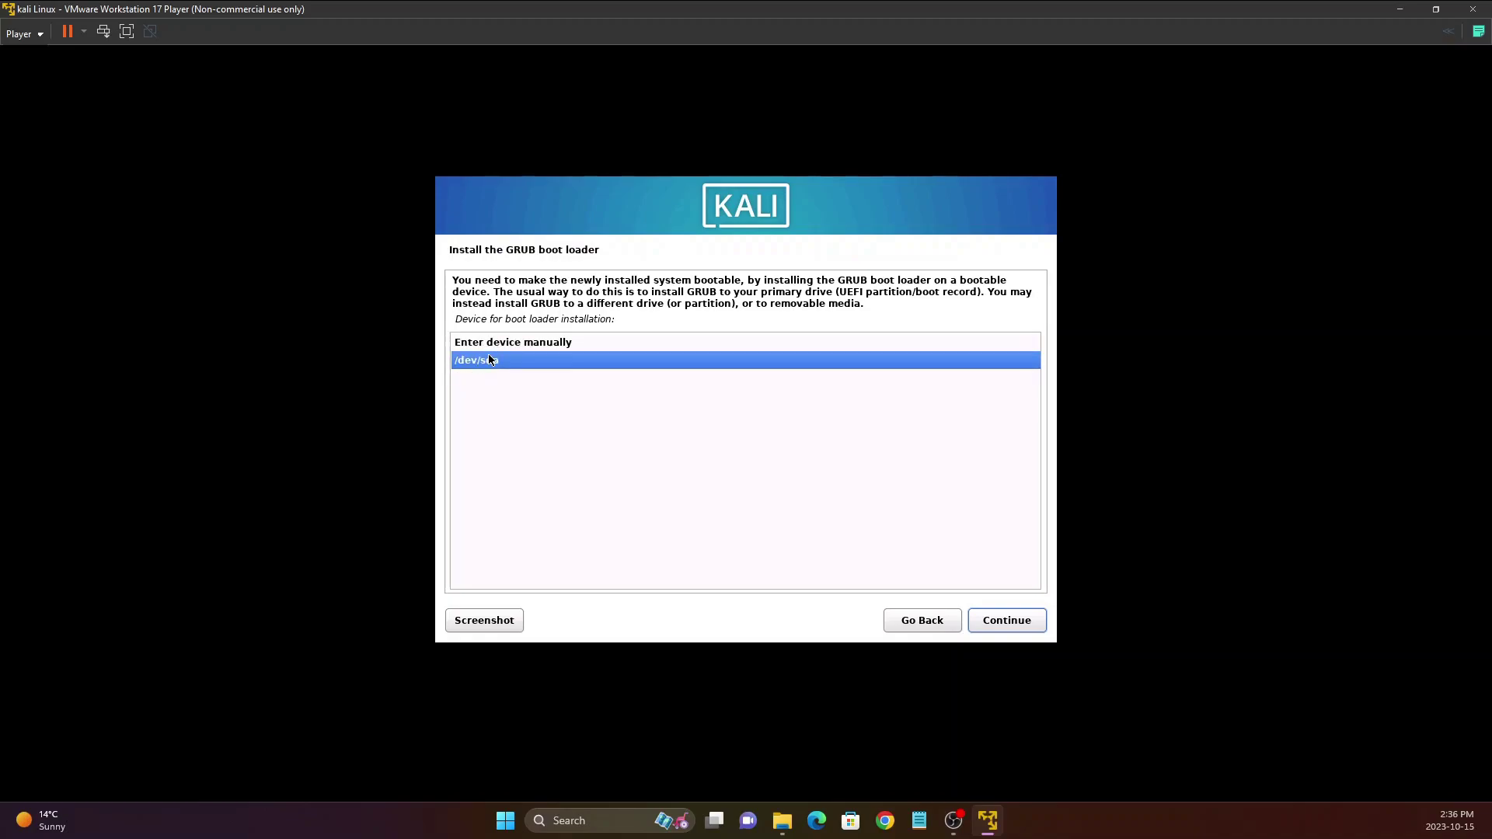
left_click(488, 343)
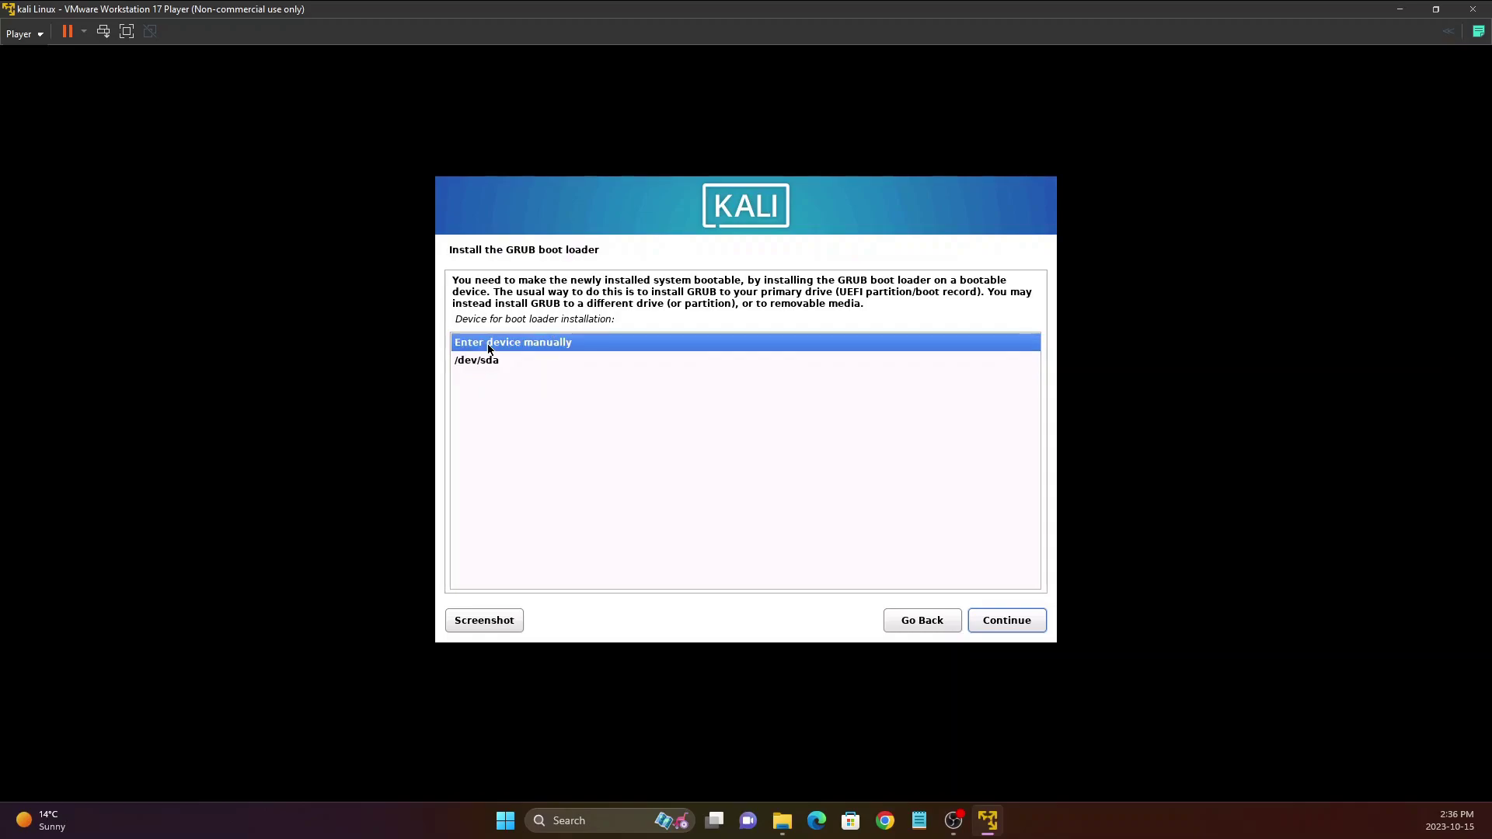
left_click(467, 362)
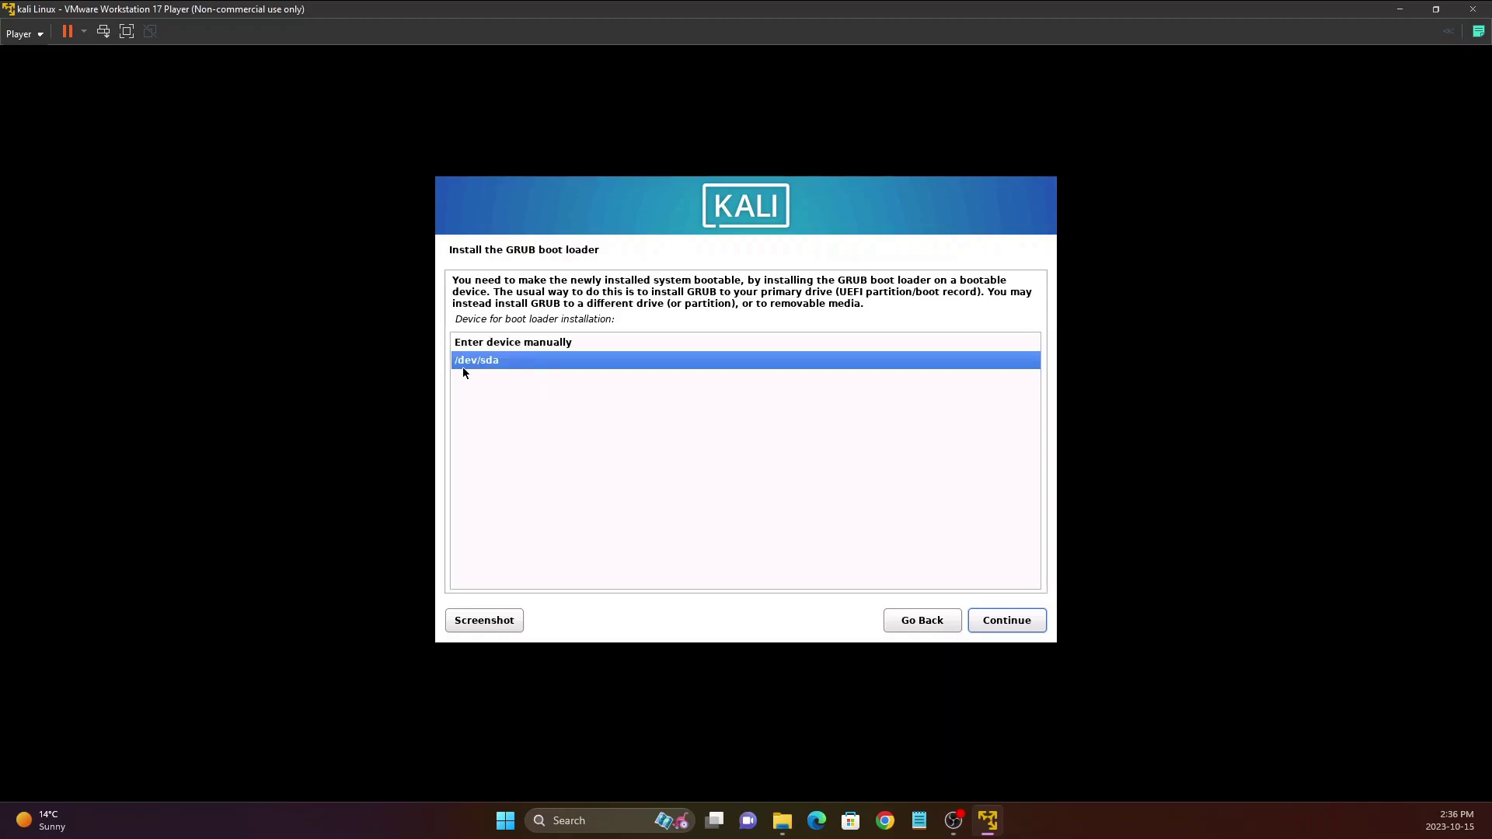
left_click(1012, 625)
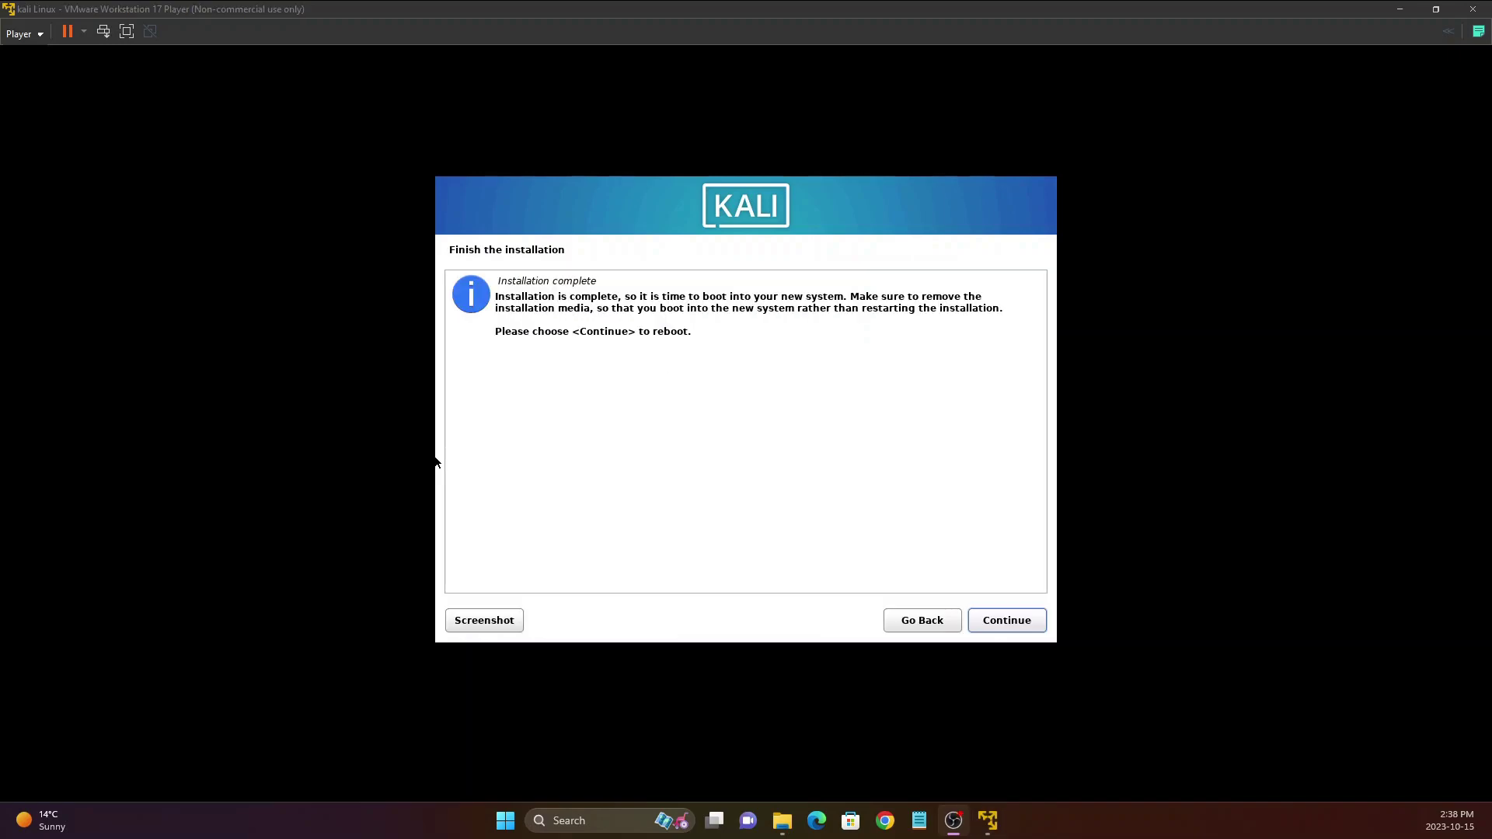
- Finish the installation and reboot the VM into the new Kali system
left_click(483, 257)
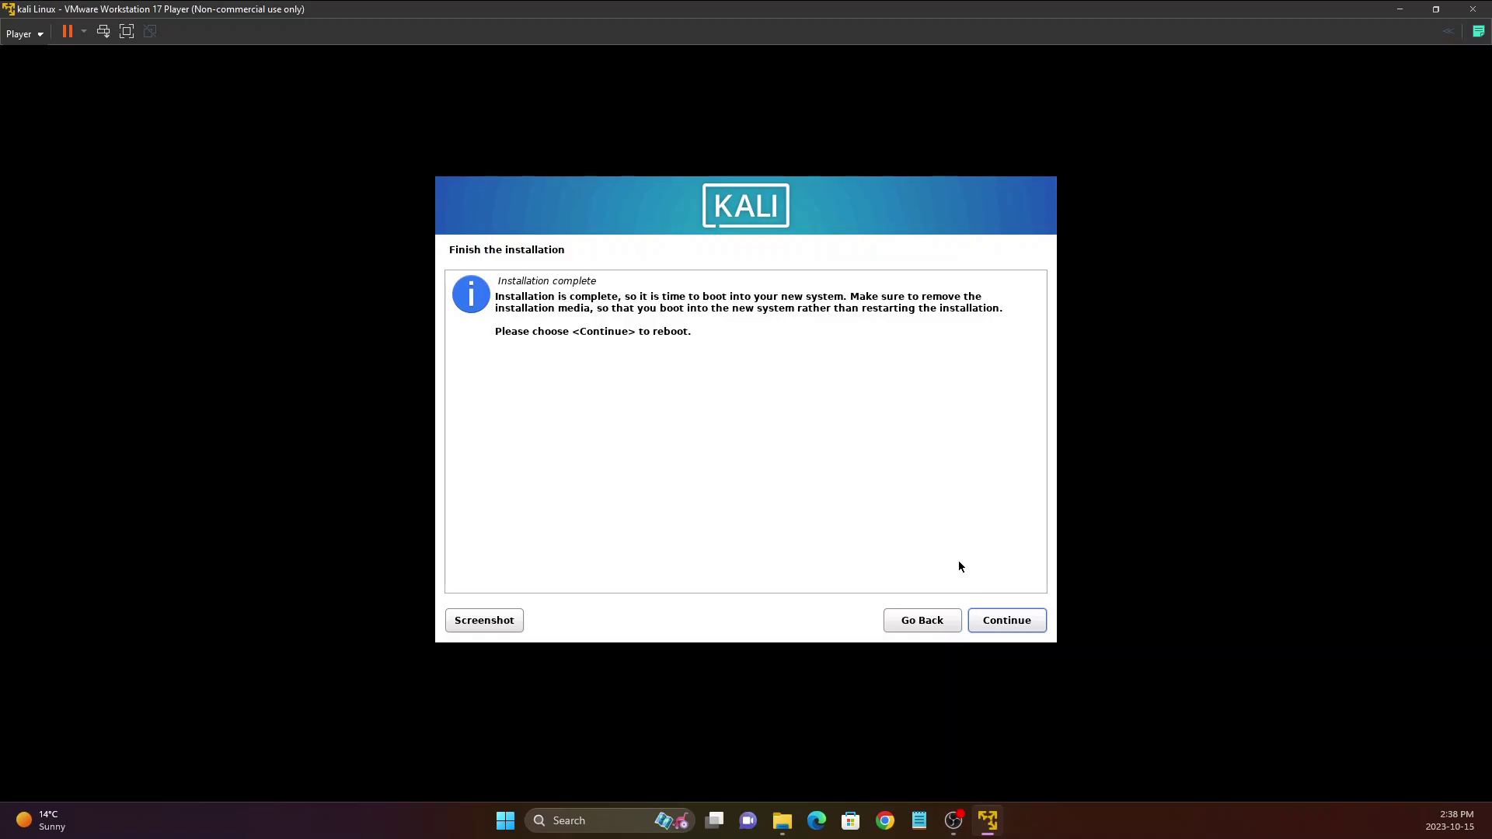
left_click(1010, 623)
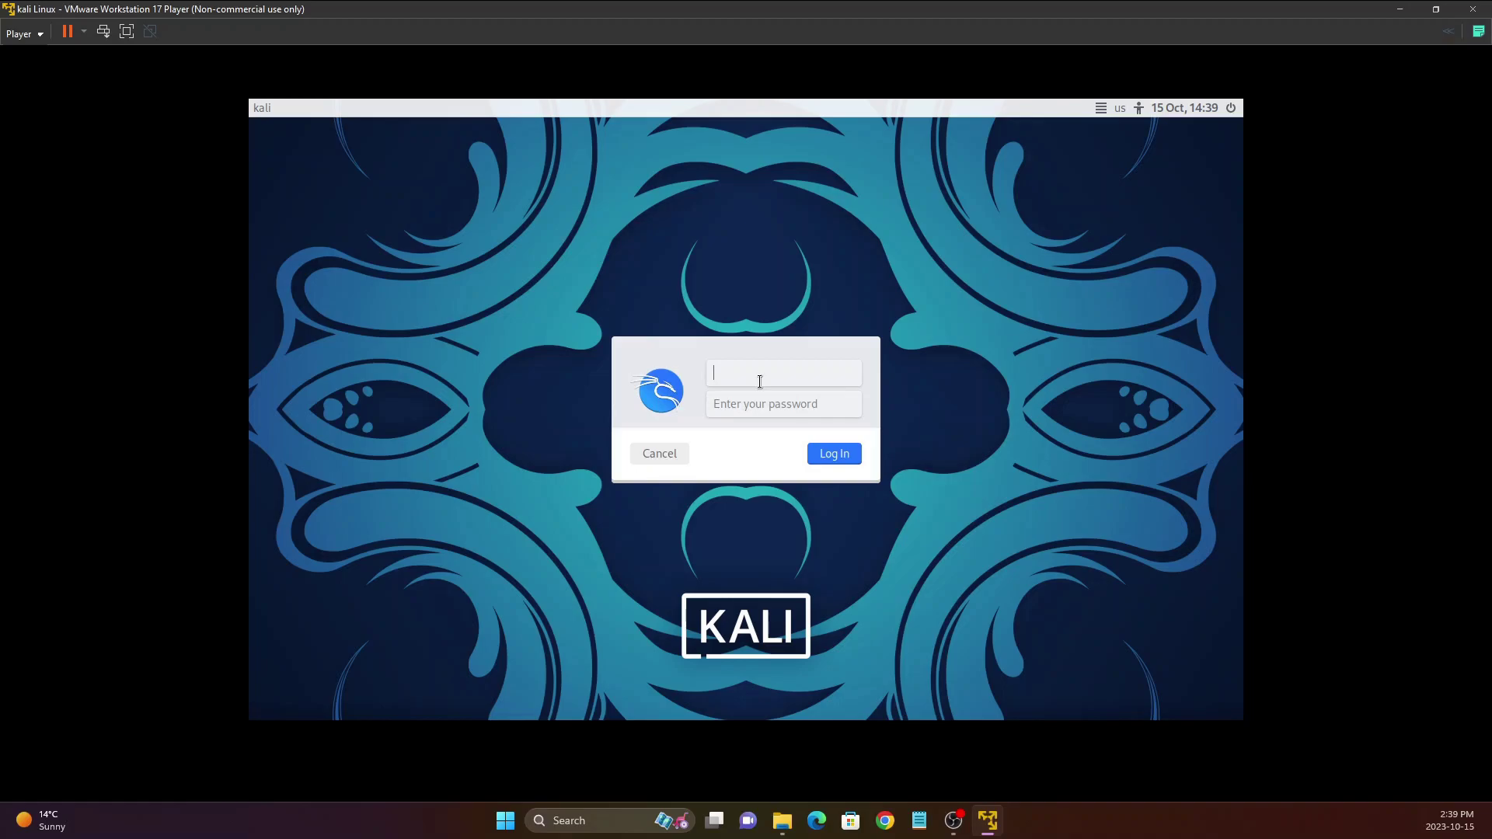
- Log in at the Kali login screen with the new user's username and password
type("ssharma")
key("Tab")
type("************")
key("Return")
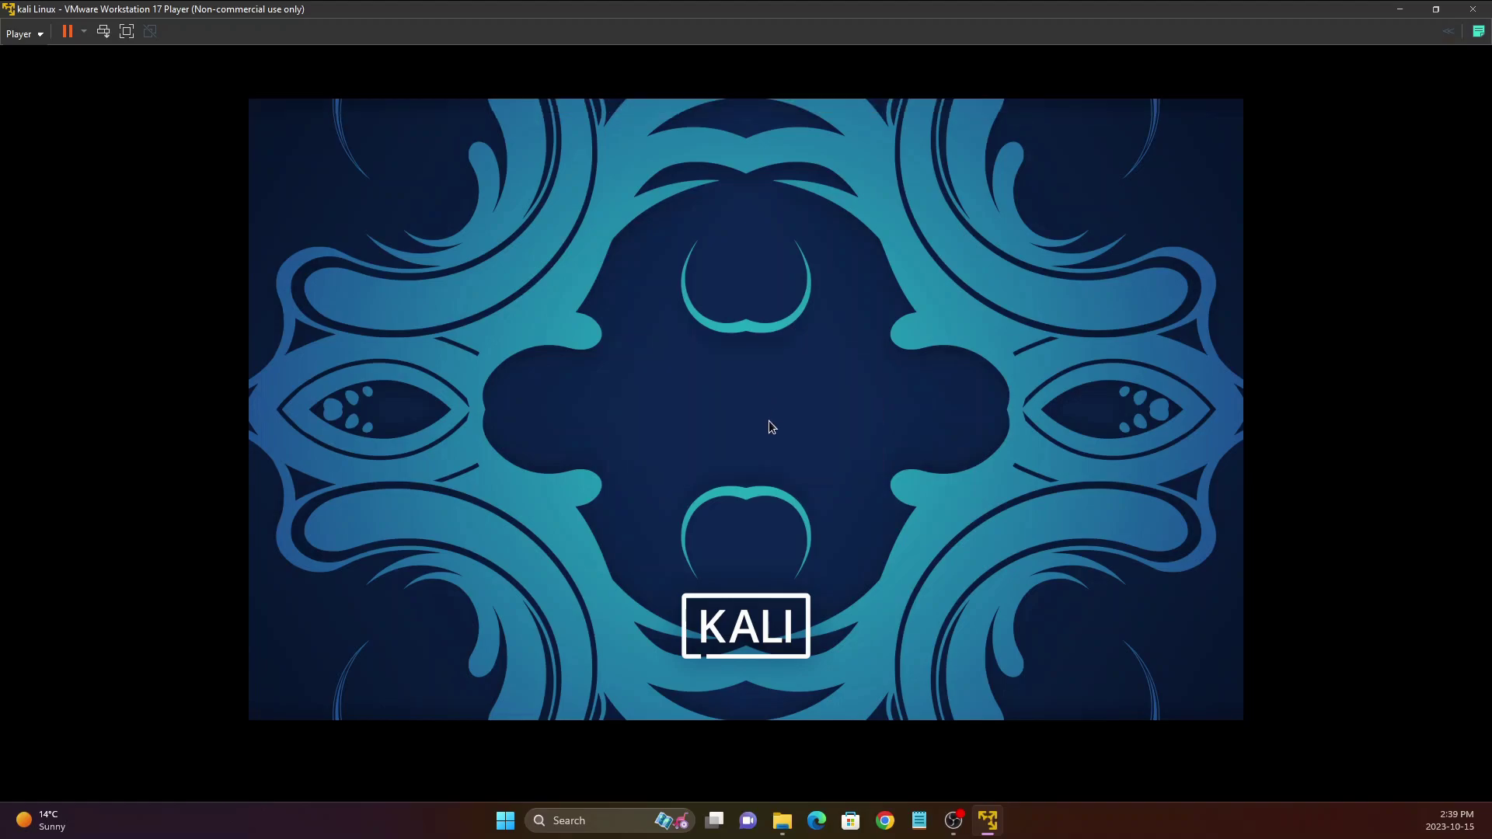